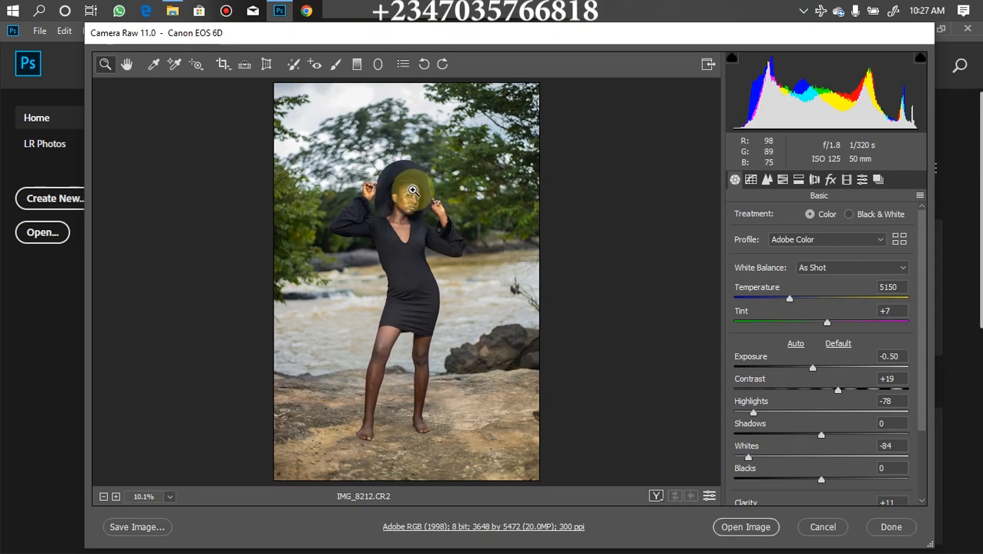
View the finished master.jpg picture in Photos and return to the raw photo in Photoshop
{"action": "left_click", "coordinate": [406, 17]}
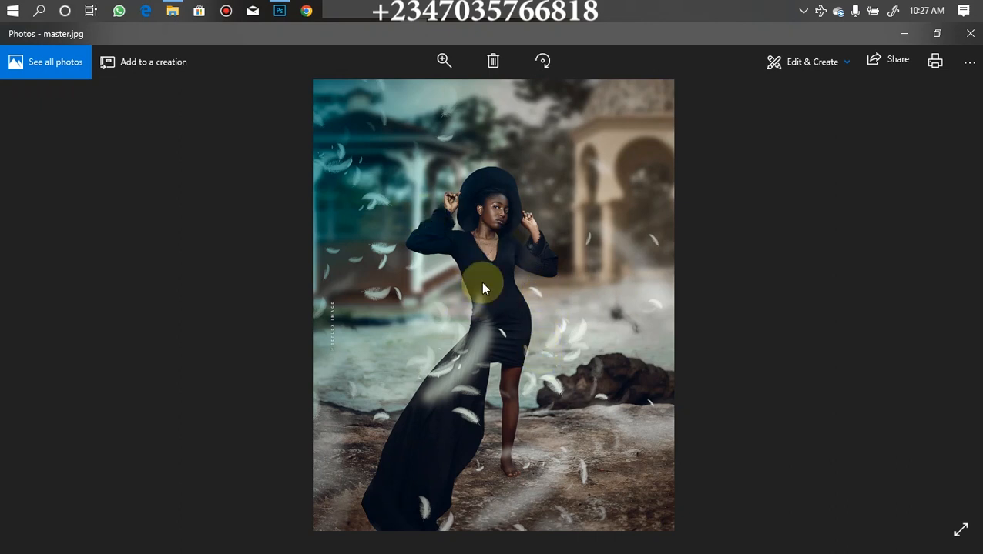
{"action": "left_click", "coordinate": [281, 14]}
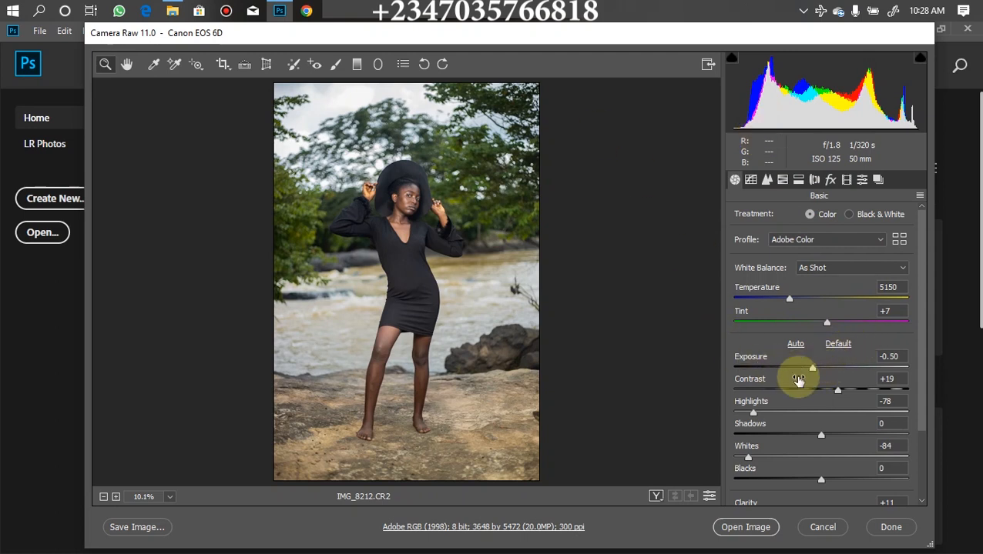
Set the raw photo's Contrast to +37 and Whites to -86 in Camera Raw
{"action": "mouse_move", "coordinate": [837, 394]}
{"action": "left_mouse_down"}
{"action": "mouse_move", "coordinate": [812, 397]}
{"action": "mouse_move", "coordinate": [840, 396]}
{"action": "left_mouse_up"}
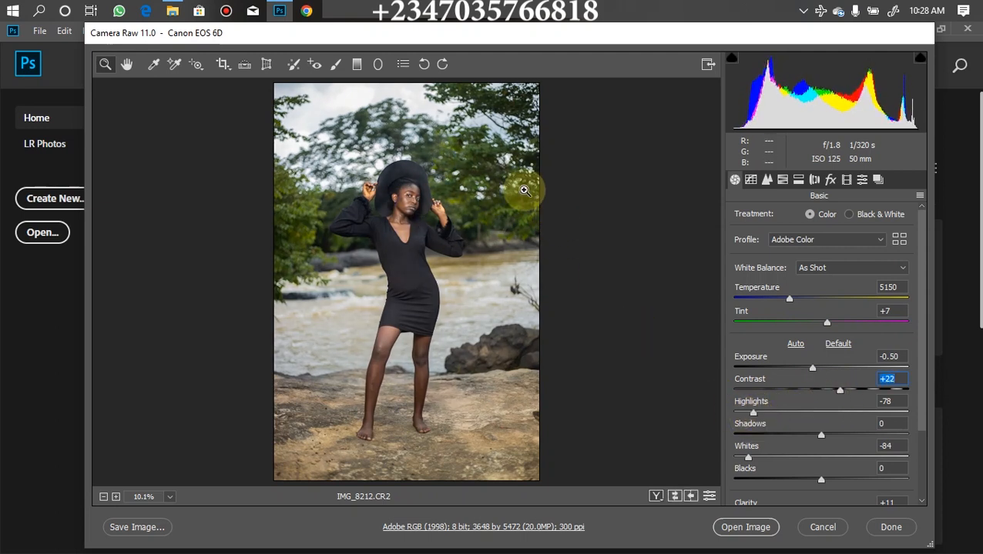
{"action": "key", "text": "ctrl+z"}
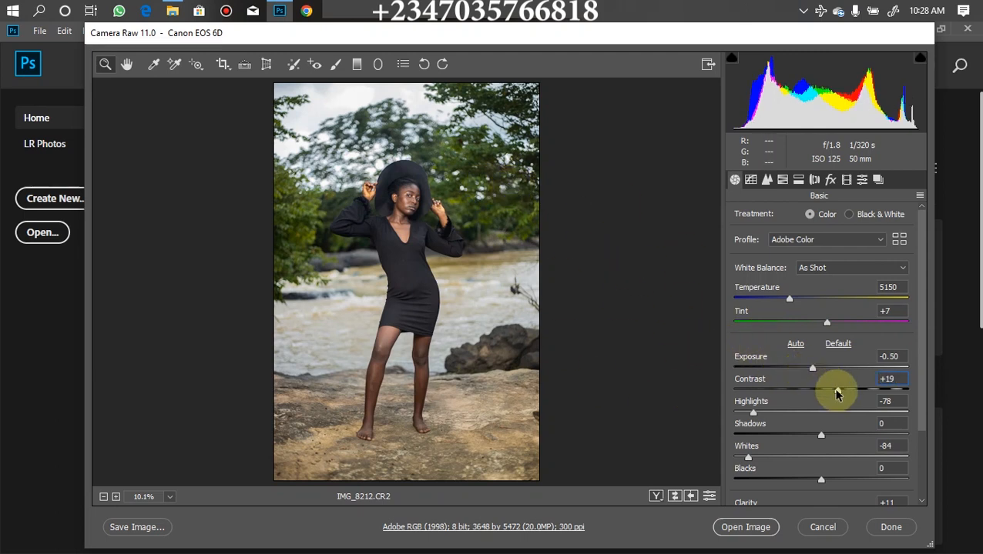
{"action": "mouse_move", "coordinate": [838, 395]}
{"action": "left_mouse_down"}
{"action": "mouse_move", "coordinate": [802, 397]}
{"action": "mouse_move", "coordinate": [852, 391]}
{"action": "left_mouse_up"}
{"action": "mouse_move", "coordinate": [751, 461]}
{"action": "left_mouse_down"}
{"action": "mouse_move", "coordinate": [789, 447]}
{"action": "mouse_move", "coordinate": [746, 457]}
{"action": "left_mouse_up"}
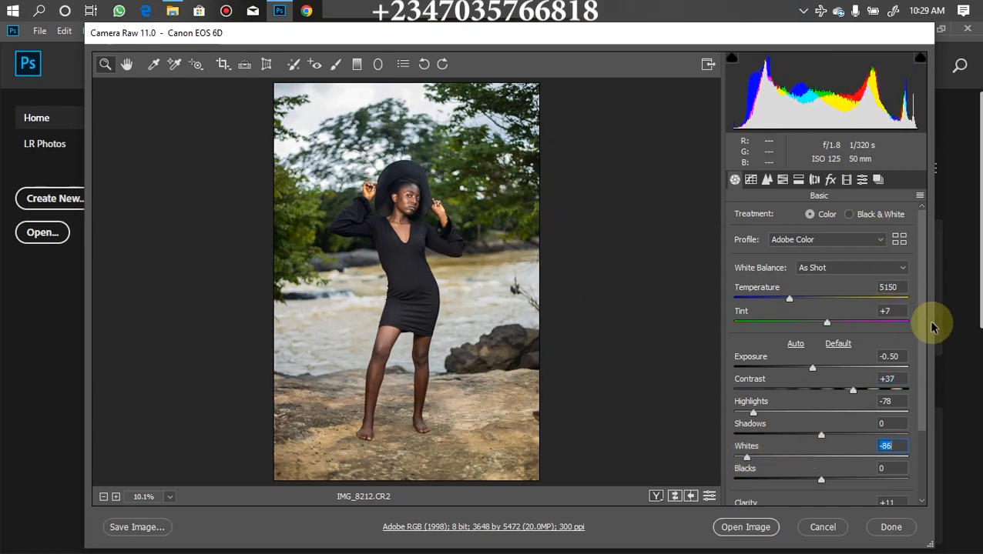
Review the remaining Basic adjustments and open the adjusted raw image in Photoshop
{"action": "left_click_drag", "start_coordinate": [922, 321], "coordinate": [925, 408]}
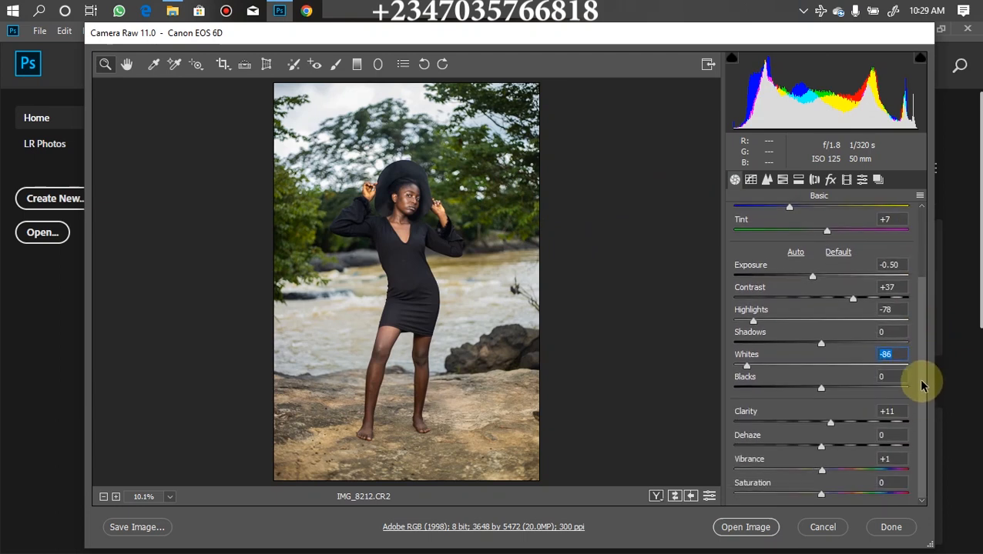
{"action": "scroll", "coordinate": [922, 355], "scroll_direction": "up", "scroll_amount": 3}
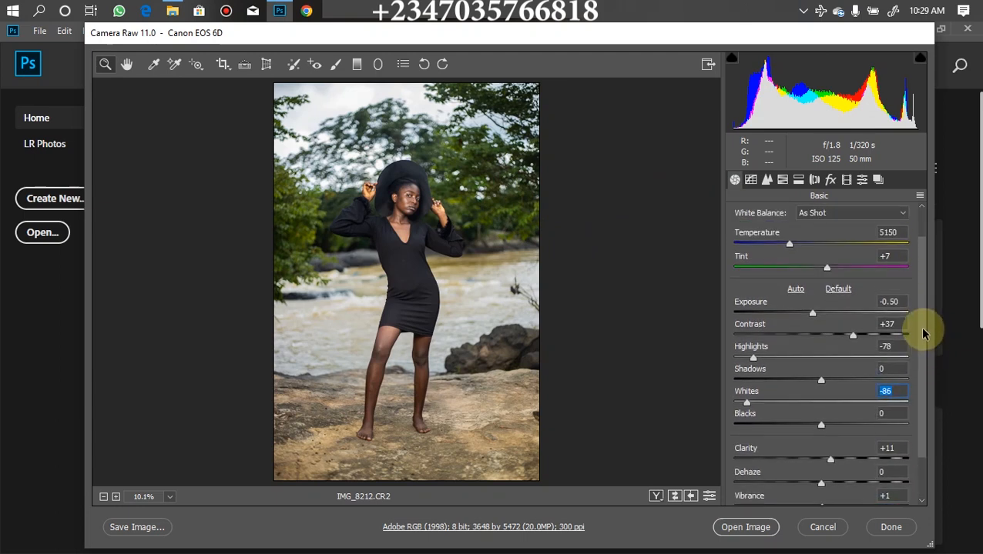
{"action": "left_click", "coordinate": [726, 528]}
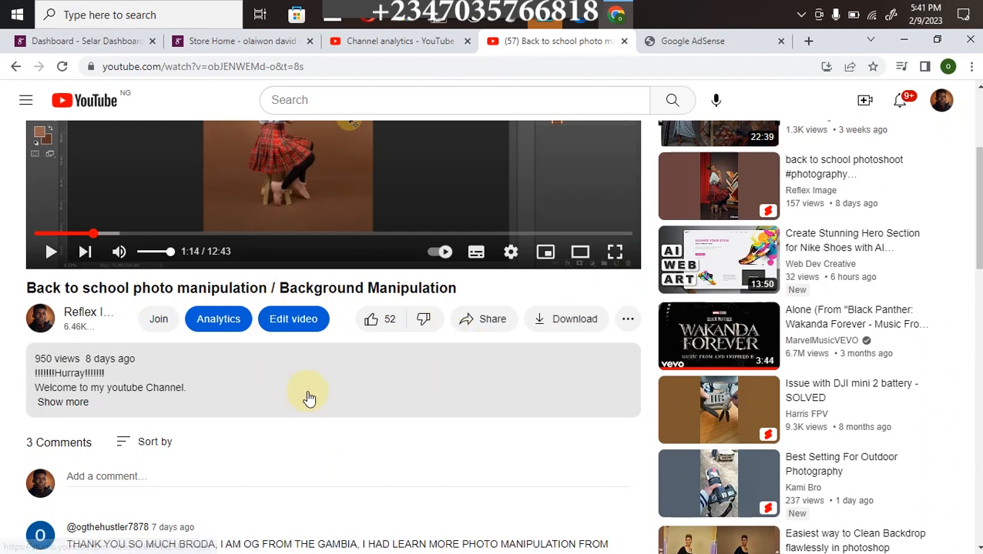
Expand the description of the back-to-school photo manipulation video on YouTube and examine the links in it
{"action": "mouse_move", "coordinate": [975, 210]}
{"action": "left_mouse_down"}
{"action": "mouse_move", "coordinate": [975, 181]}
{"action": "mouse_move", "coordinate": [975, 227]}
{"action": "left_mouse_up"}
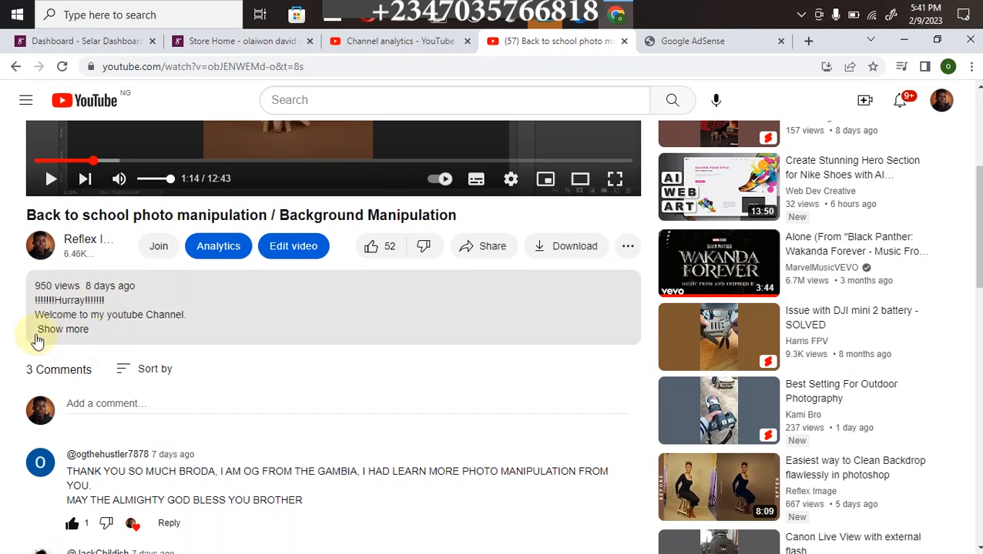
{"action": "left_click", "coordinate": [63, 333]}
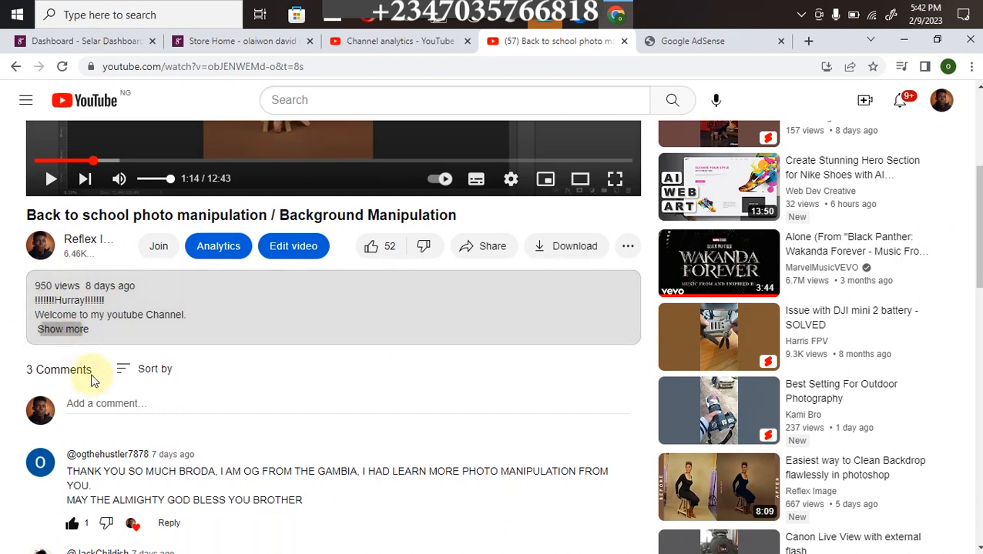
{"action": "scroll", "coordinate": [793, 323], "scroll_direction": "down", "scroll_amount": 3}
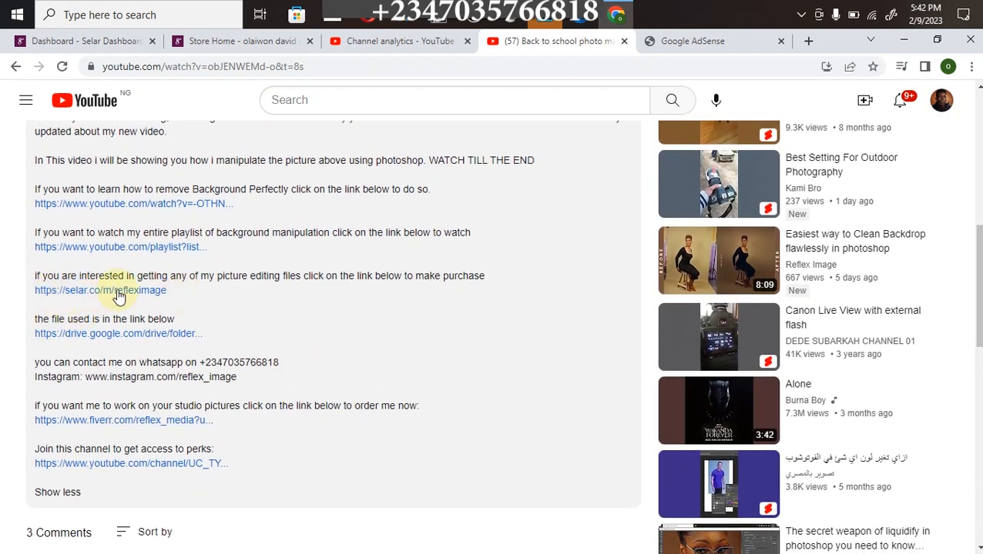
Switch to the Selar store page and browse its featured products and the full list of editing files
{"action": "left_click", "coordinate": [212, 43]}
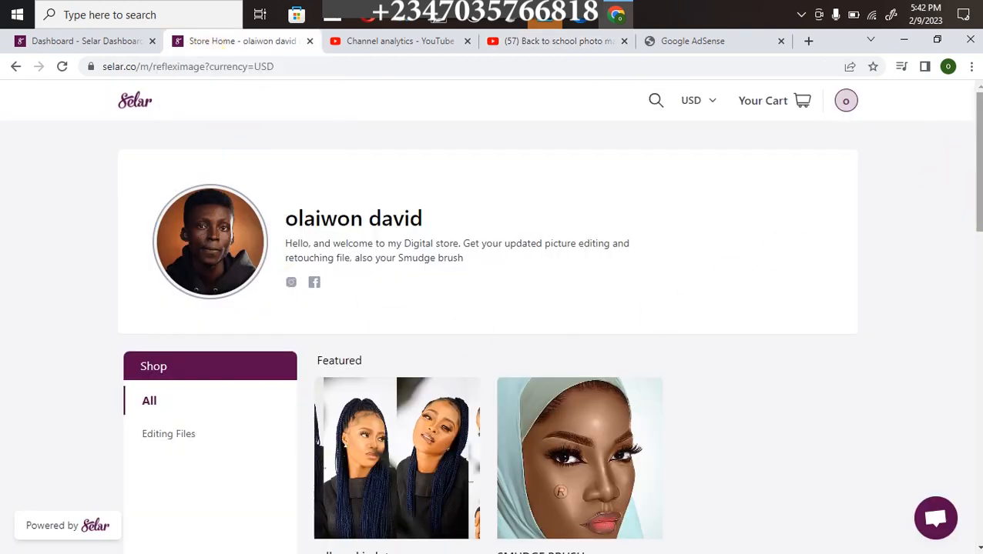
{"action": "scroll", "coordinate": [460, 319], "scroll_direction": "down", "scroll_amount": 3}
{"action": "scroll", "coordinate": [461, 320], "scroll_direction": "up", "scroll_amount": 1}
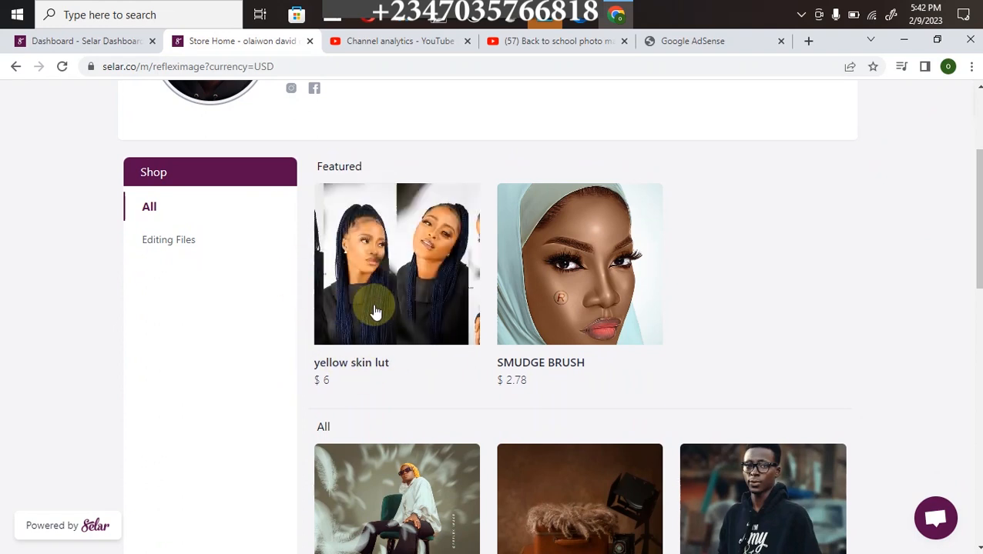
{"action": "scroll", "coordinate": [603, 285], "scroll_direction": "down", "scroll_amount": 3}
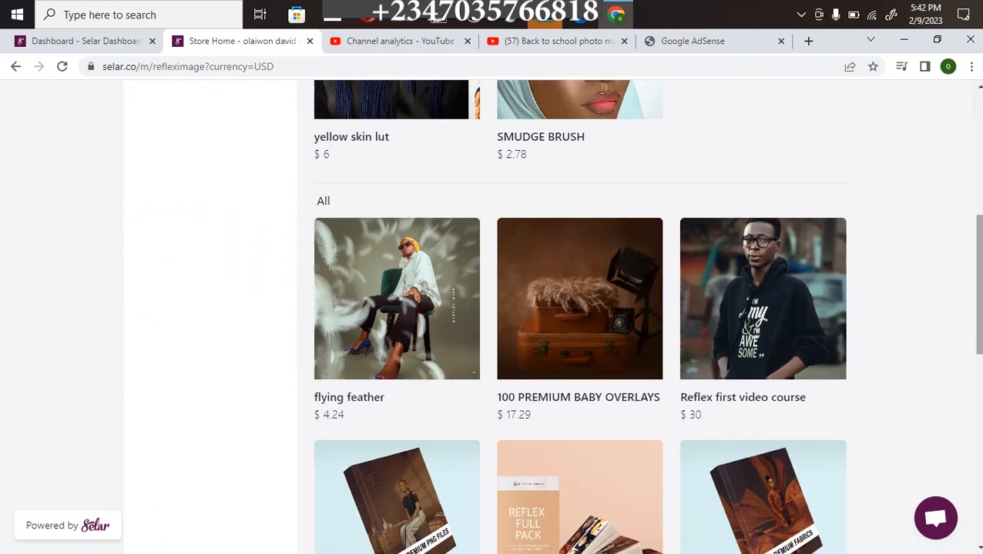
{"action": "scroll", "coordinate": [421, 412], "scroll_direction": "up", "scroll_amount": 1}
{"action": "mouse_move", "coordinate": [385, 312]}
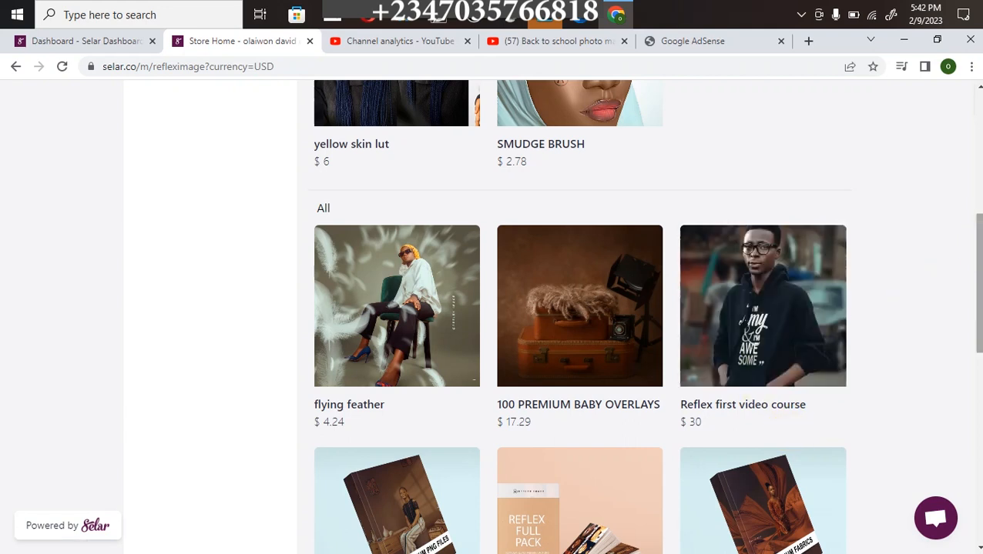
{"action": "scroll", "coordinate": [868, 314], "scroll_direction": "down", "scroll_amount": 3}
{"action": "scroll", "coordinate": [646, 317], "scroll_direction": "up", "scroll_amount": 1}
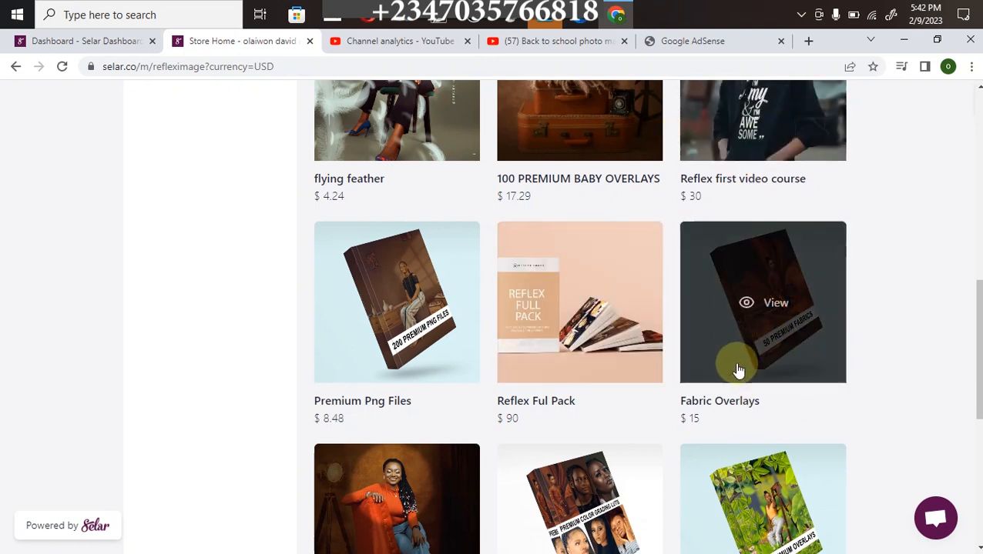
{"action": "scroll", "coordinate": [955, 389], "scroll_direction": "down", "scroll_amount": 3}
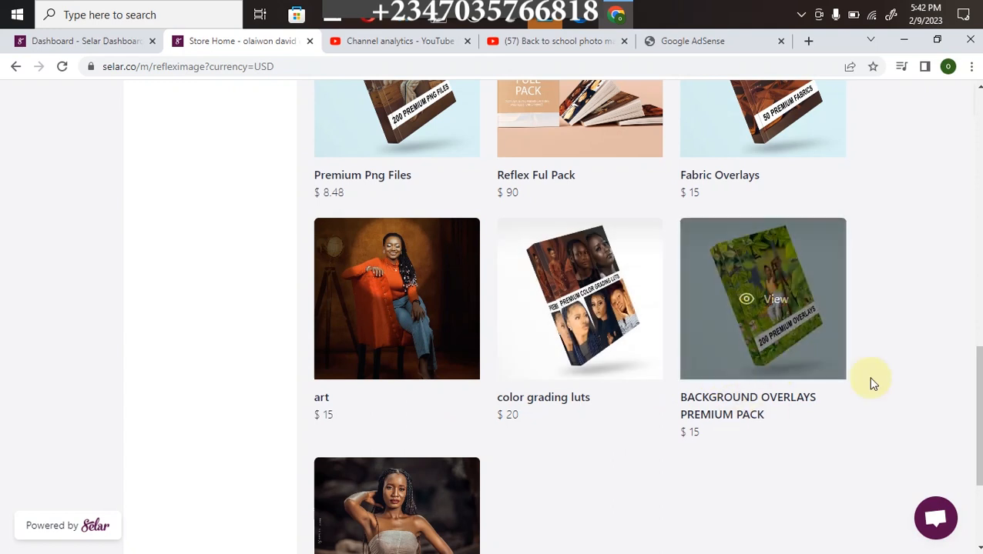
{"action": "scroll", "coordinate": [456, 416], "scroll_direction": "down", "scroll_amount": 3}
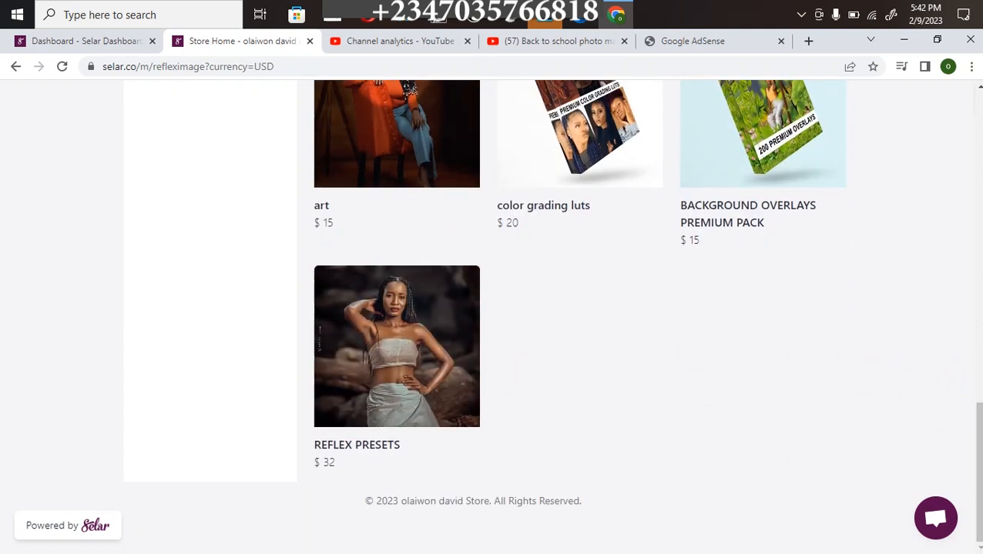
{"action": "scroll", "coordinate": [622, 372], "scroll_direction": "up", "scroll_amount": 10}
{"action": "scroll", "coordinate": [487, 316], "scroll_direction": "down", "scroll_amount": 10}
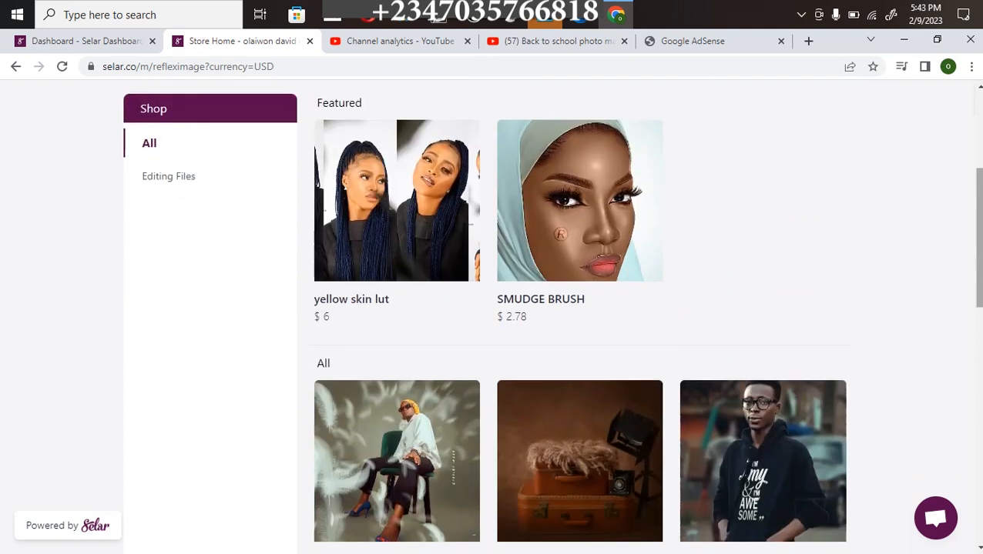
{"action": "scroll", "coordinate": [487, 316], "scroll_direction": "up", "scroll_amount": 3}
{"action": "scroll", "coordinate": [875, 193], "scroll_direction": "up", "scroll_amount": 10}
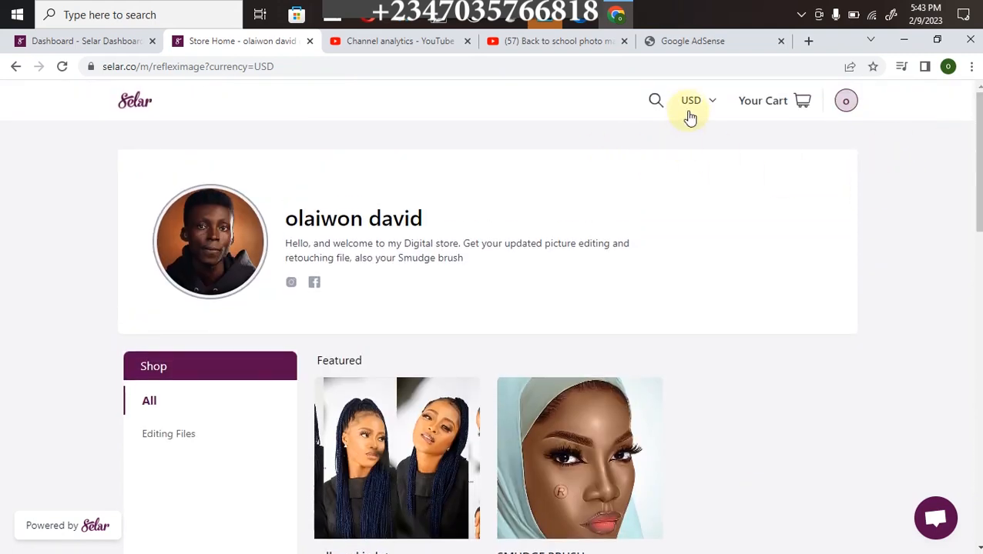
Check which currencies the Selar store offers and leave the selection as it is
{"action": "left_click", "coordinate": [690, 101]}
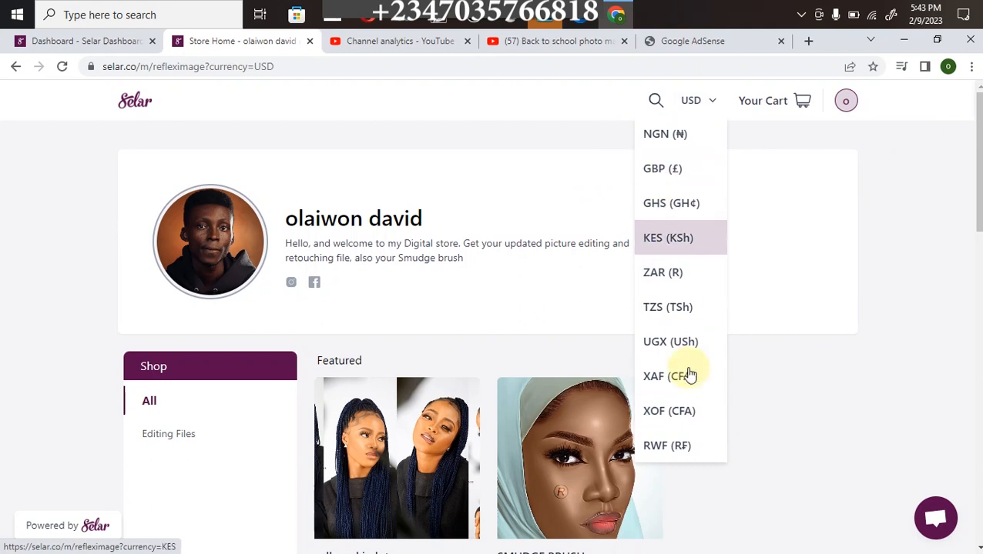
{"action": "left_click", "coordinate": [887, 226]}
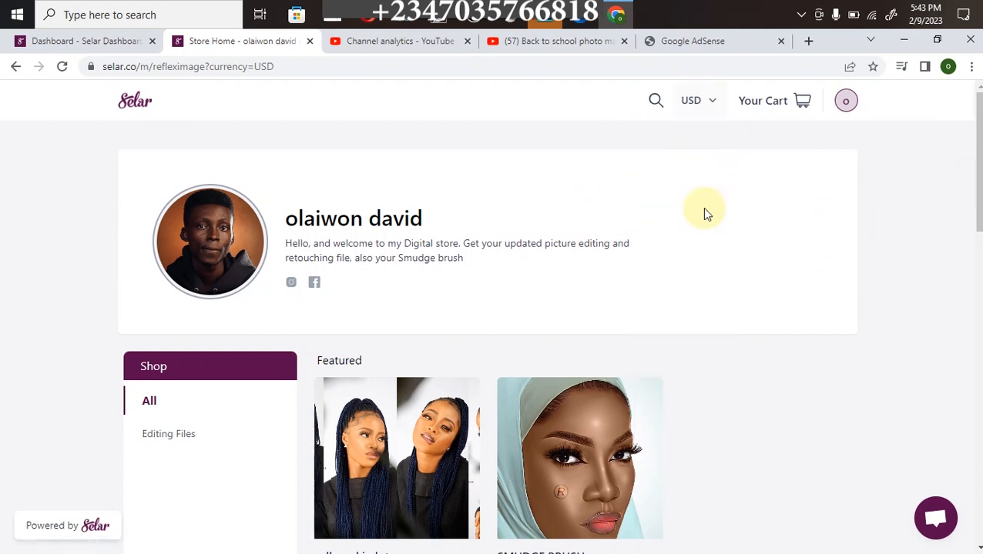
Switch to IMG_8212.CR2 in Photoshop and crop it at 4:5 to about 14.2 by 17.8 in, extending the canvas on both sides
{"action": "mouse_move", "coordinate": [391, 19]}
{"action": "left_click", "coordinate": [339, 125]}
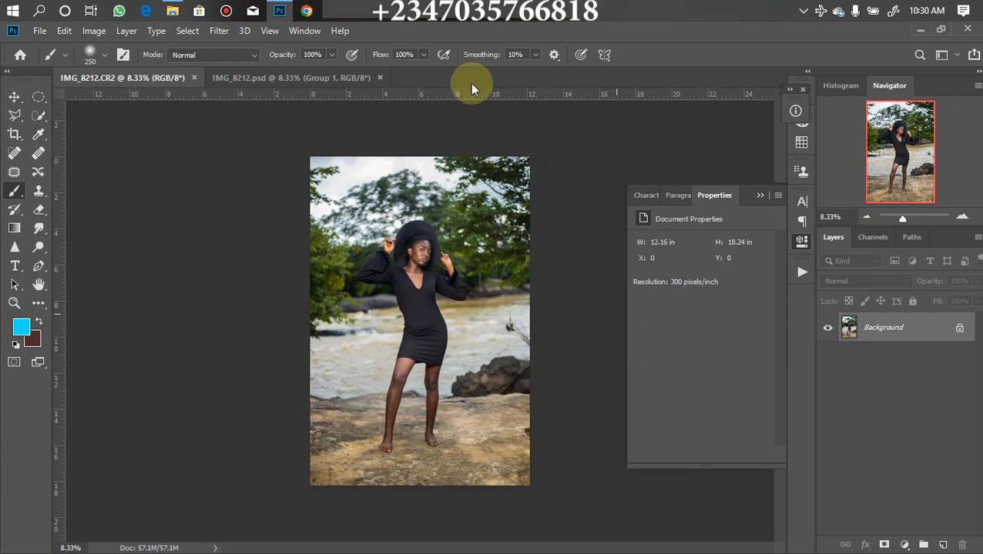
{"action": "left_click", "coordinate": [11, 133]}
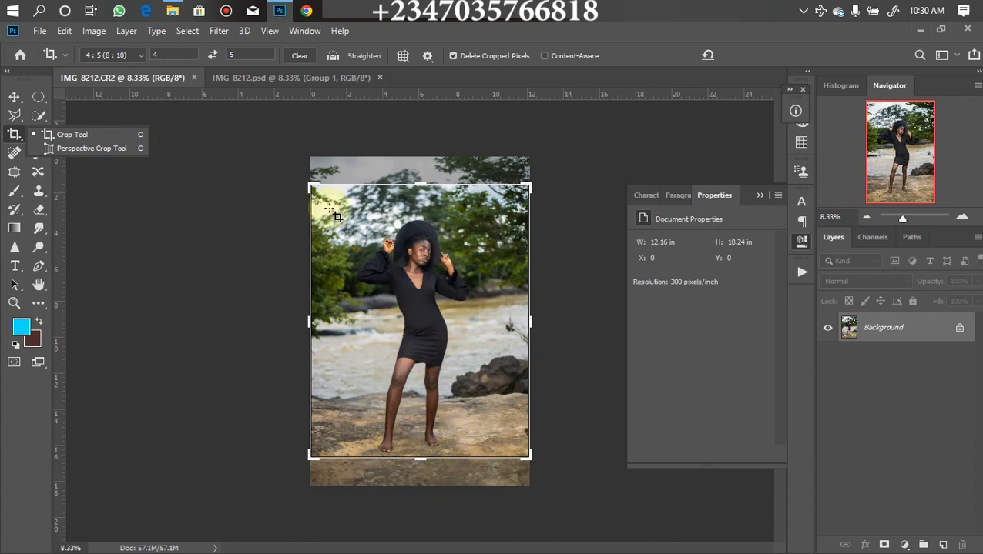
{"action": "left_click", "coordinate": [408, 287]}
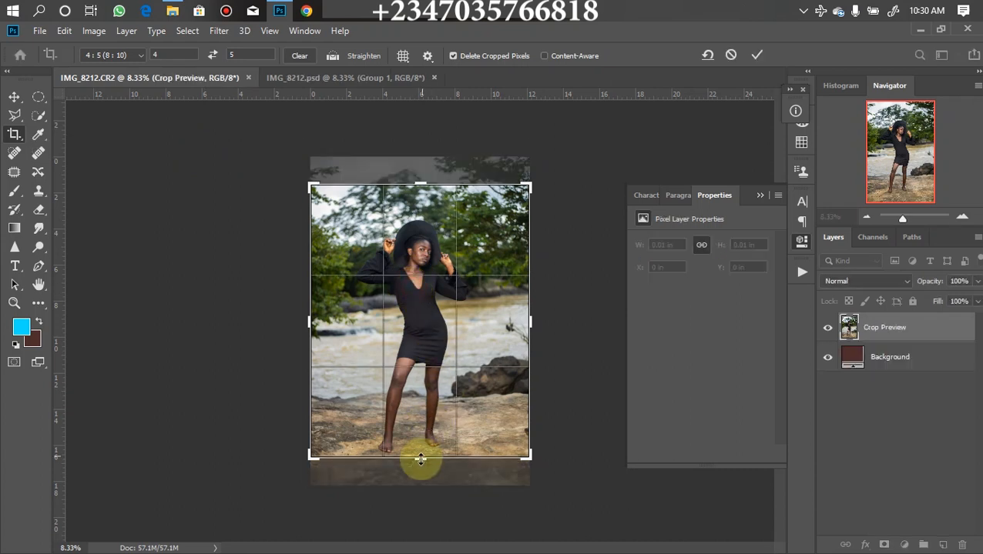
{"action": "left_click_drag", "start_coordinate": [420, 460], "coordinate": [416, 462]}
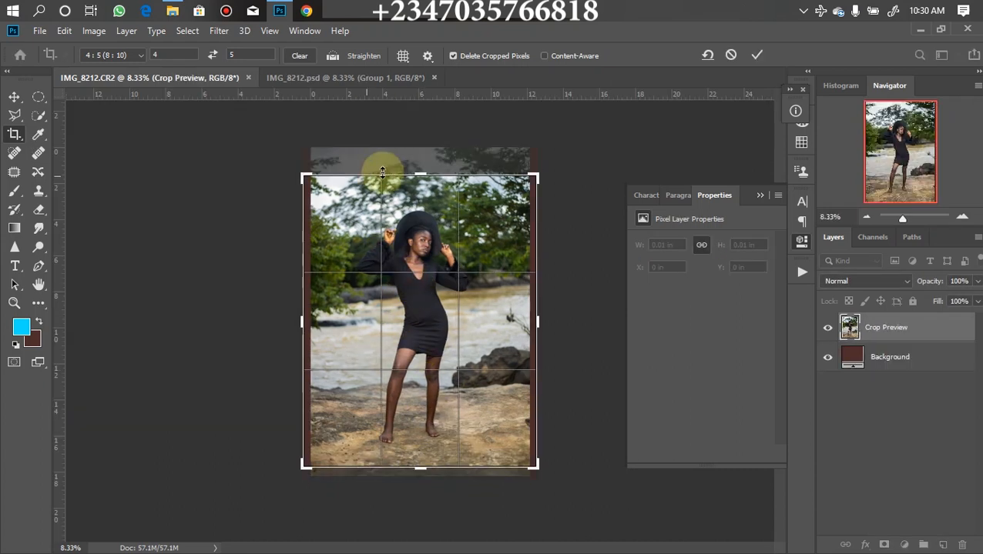
{"action": "left_click_drag", "start_coordinate": [416, 173], "coordinate": [417, 168]}
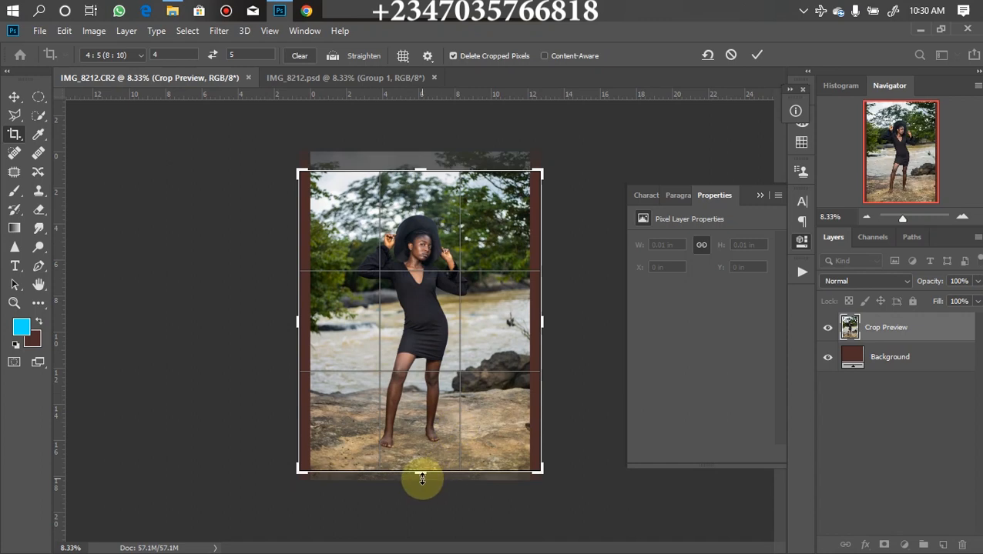
{"action": "left_click_drag", "start_coordinate": [421, 479], "coordinate": [417, 479]}
{"action": "left_click_drag", "start_coordinate": [416, 158], "coordinate": [421, 162]}
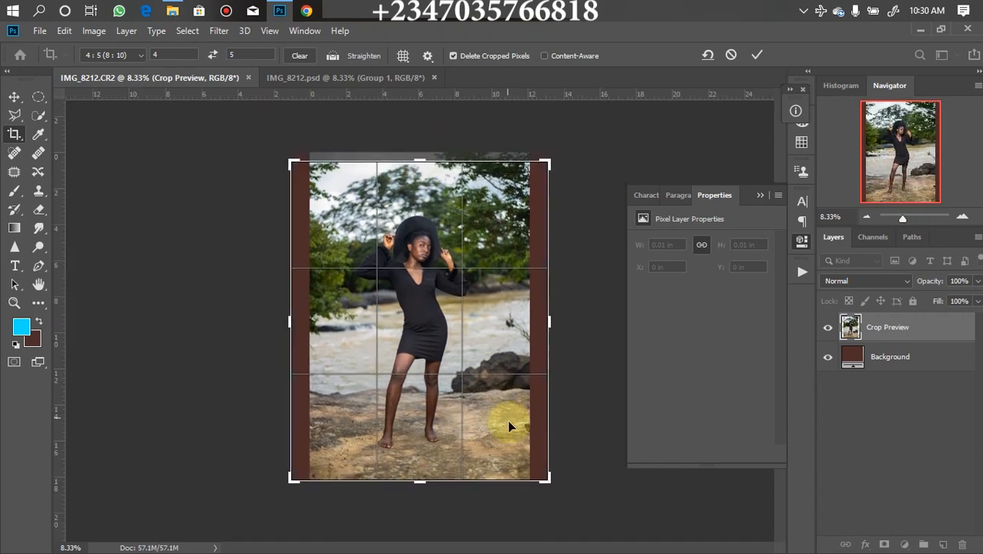
{"action": "key", "text": "Return"}
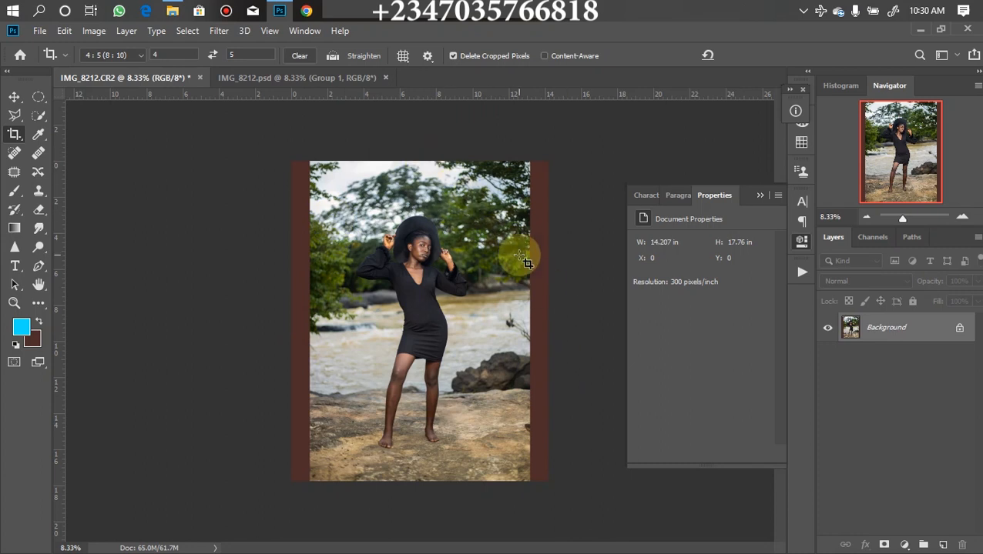
Select the brown strips on both sides of the photo with the Rectangular Marquee, overlapping the picture edges slightly
{"action": "left_click_drag", "start_coordinate": [43, 97], "coordinate": [117, 102]}
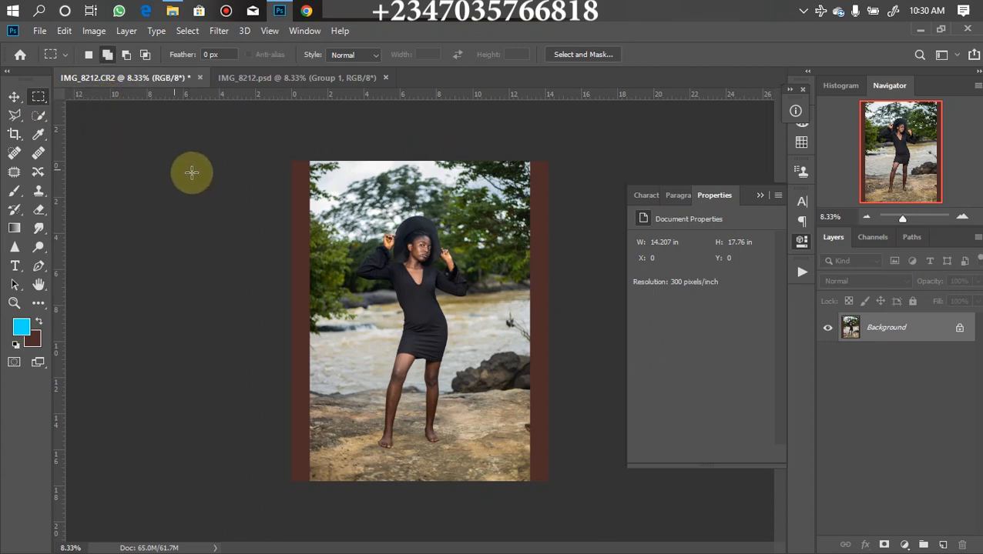
{"action": "left_click_drag", "start_coordinate": [292, 162], "coordinate": [325, 502]}
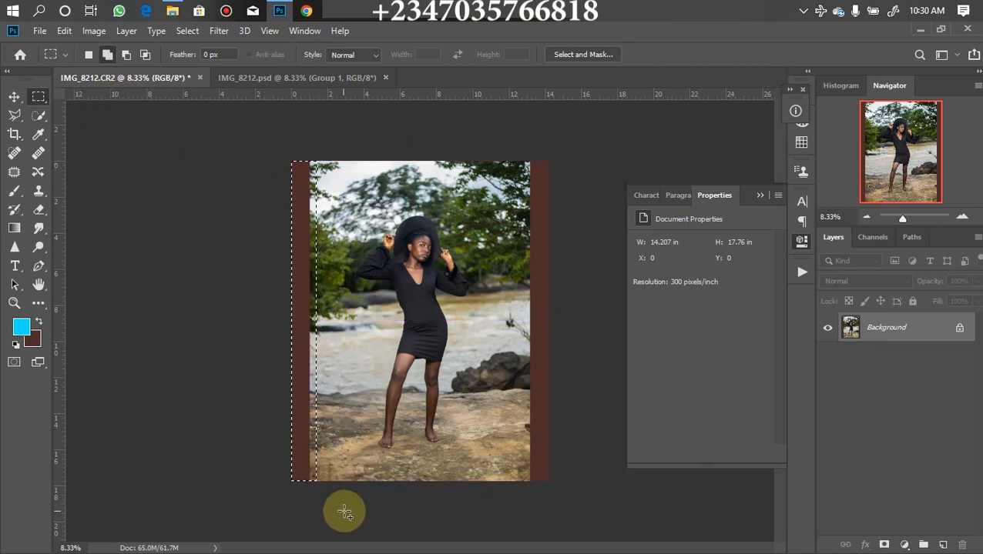
{"action": "left_click", "coordinate": [87, 56]}
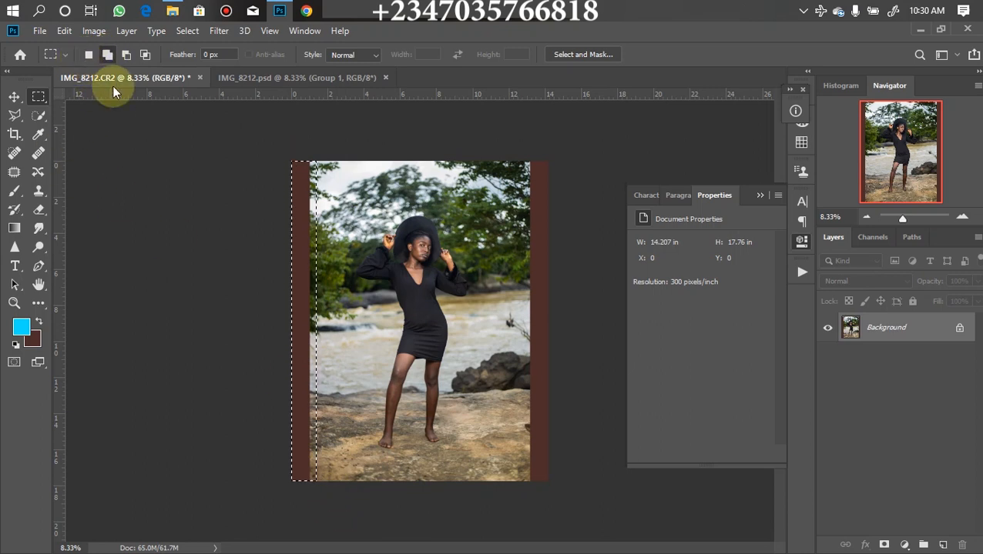
{"action": "left_click", "coordinate": [108, 55]}
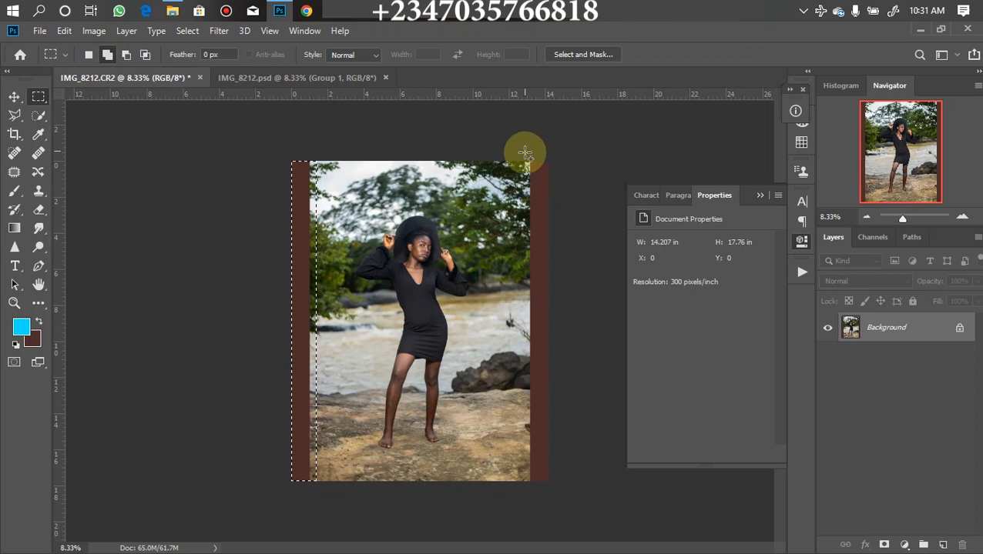
{"action": "left_click_drag", "start_coordinate": [526, 158], "coordinate": [643, 483]}
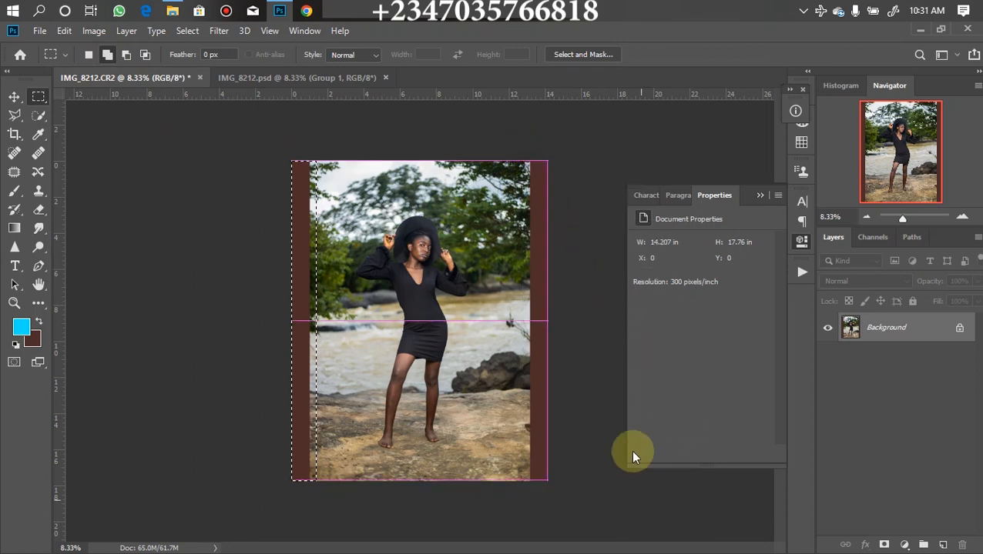
Fill the selected side strips with Content-Aware at 100% opacity in Normal mode with colour adaptation, and deselect
{"action": "right_click", "coordinate": [423, 294]}
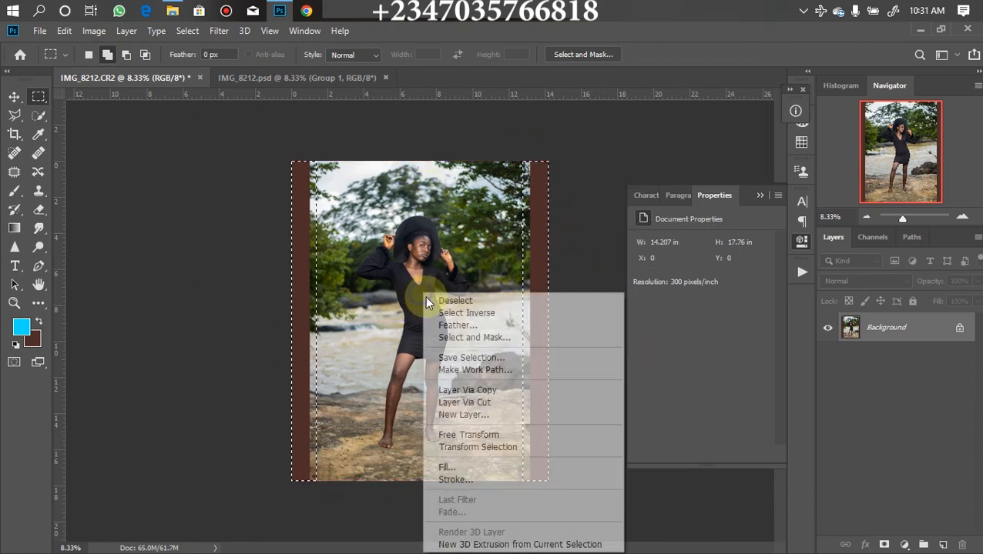
{"action": "left_click", "coordinate": [487, 468]}
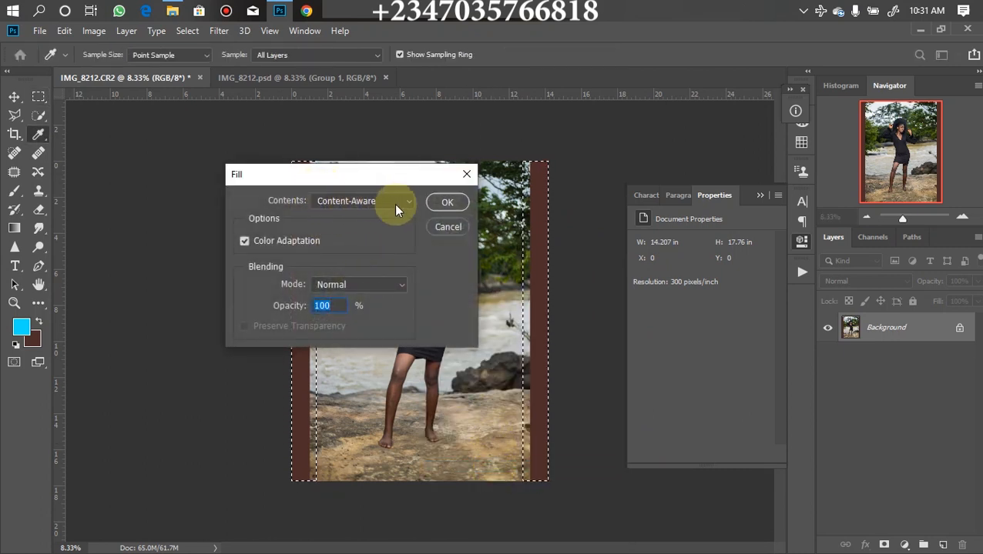
{"action": "left_click", "coordinate": [448, 202]}
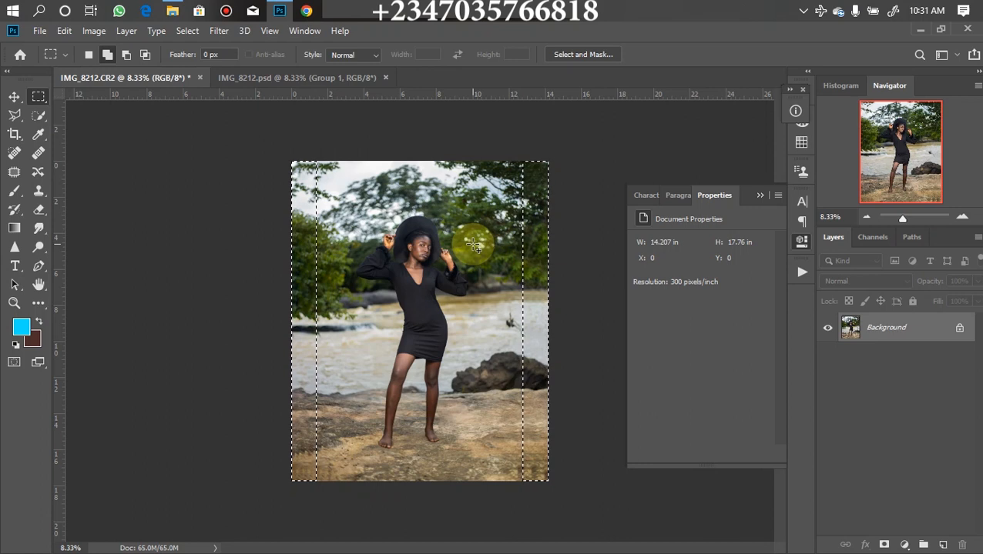
{"action": "key", "text": "ctrl+d"}
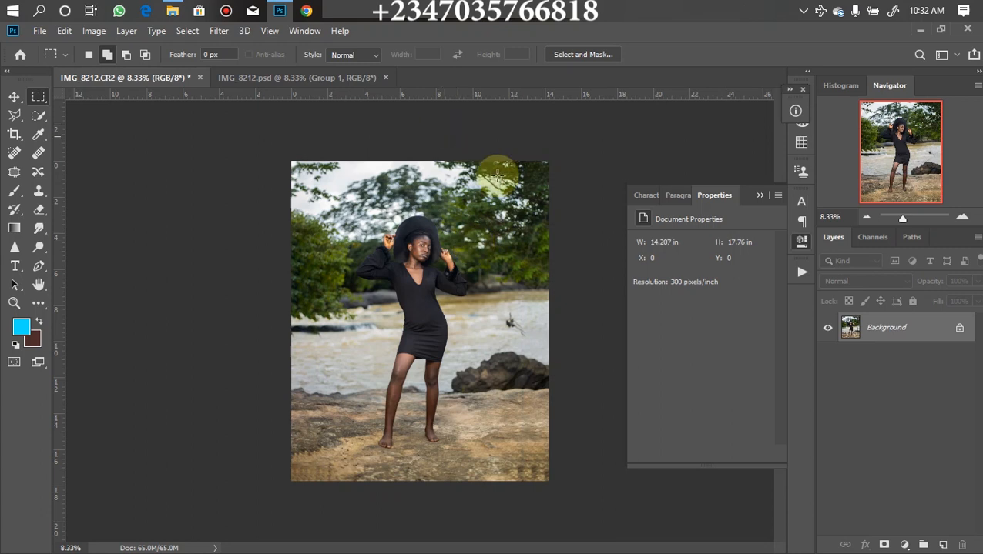
Run the Advance Frequency Separation action and smooth the skin on both legs with the Mixer Brush on Low FS Layer copy
{"action": "left_click", "coordinate": [802, 272]}
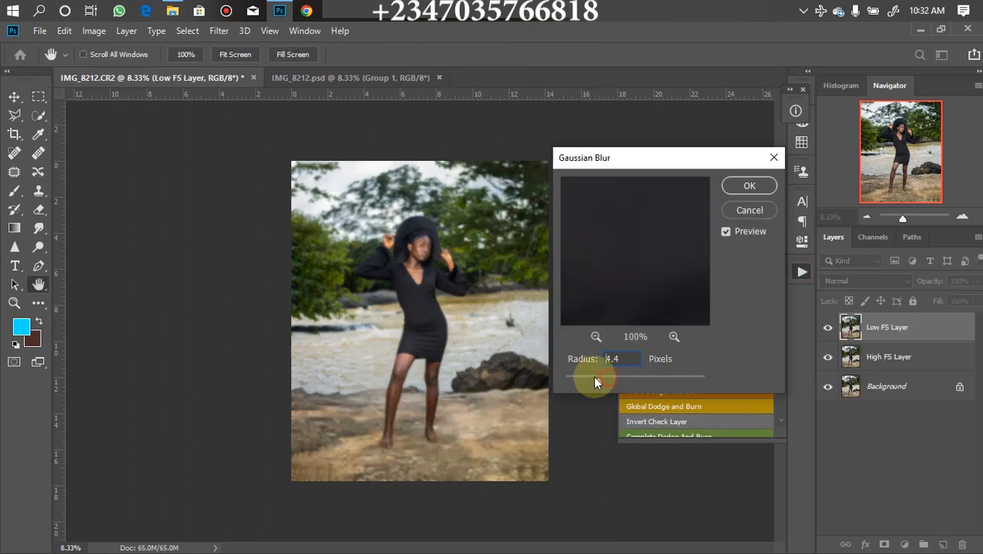
{"action": "left_click", "coordinate": [38, 303]}
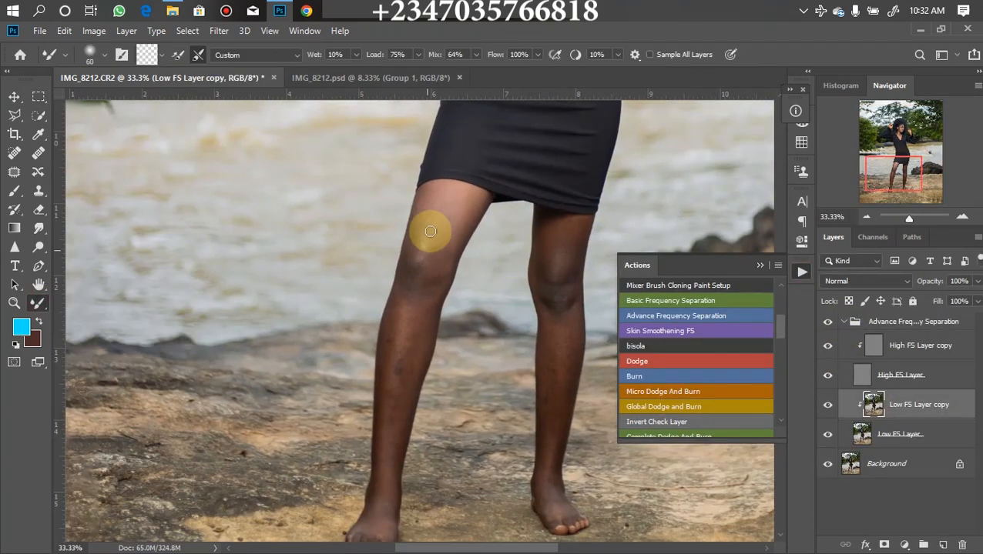
{"action": "mouse_move", "coordinate": [428, 232]}
{"action": "left_mouse_down"}
{"action": "mouse_move", "coordinate": [392, 351]}
{"action": "mouse_move", "coordinate": [409, 276]}
{"action": "mouse_move", "coordinate": [411, 390]}
{"action": "mouse_move", "coordinate": [408, 255]}
{"action": "left_mouse_up"}
{"action": "left_click_drag", "start_coordinate": [581, 199], "coordinate": [569, 159]}
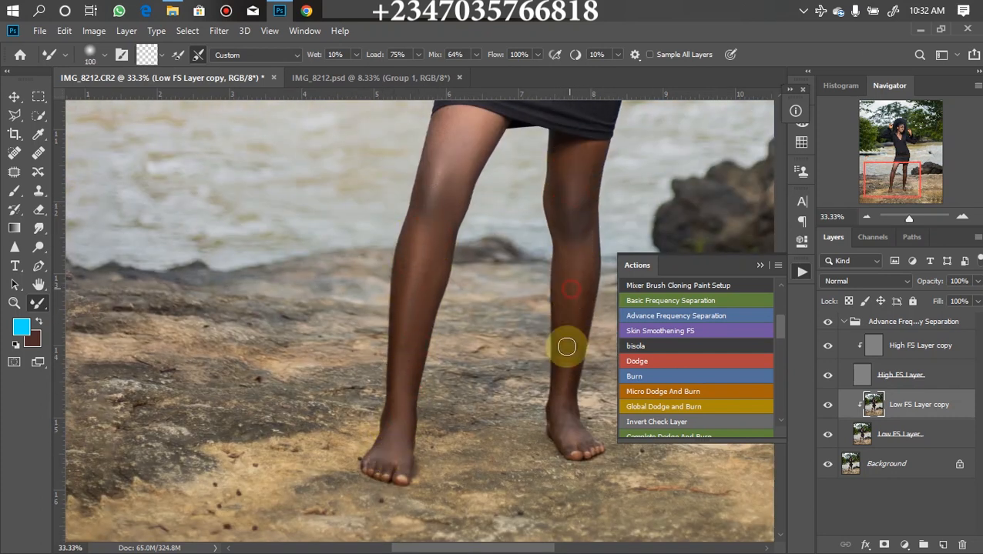
Smooth the skin on the face and neck with the Mixer Brush on Low FS Layer copy, adjusting the brush size to suit each area
{"action": "key", "text": "bracketleft"}
{"action": "key", "text": "bracketleft"}
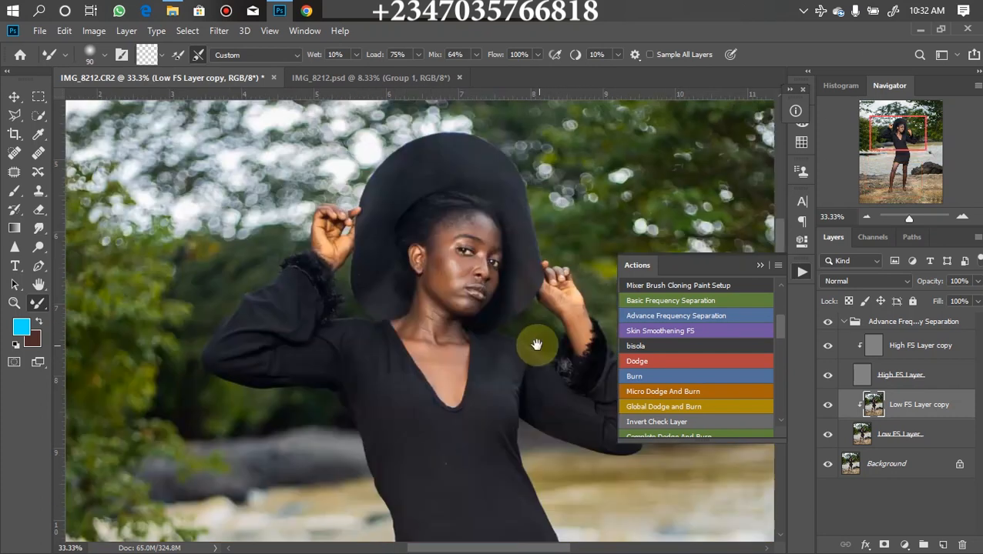
{"action": "key", "text": "ctrl+plus"}
{"action": "mouse_move", "coordinate": [524, 187]}
{"action": "left_mouse_down"}
{"action": "mouse_move", "coordinate": [522, 265]}
{"action": "mouse_move", "coordinate": [491, 257]}
{"action": "mouse_move", "coordinate": [430, 268]}
{"action": "left_mouse_up"}
{"action": "key", "text": "bracketleft"}
{"action": "key", "text": "bracketleft"}
{"action": "key", "text": "bracketleft"}
{"action": "mouse_move", "coordinate": [446, 329]}
{"action": "left_mouse_down"}
{"action": "mouse_move", "coordinate": [465, 314]}
{"action": "mouse_move", "coordinate": [491, 318]}
{"action": "mouse_move", "coordinate": [473, 371]}
{"action": "mouse_move", "coordinate": [488, 378]}
{"action": "mouse_move", "coordinate": [464, 360]}
{"action": "mouse_move", "coordinate": [480, 326]}
{"action": "mouse_move", "coordinate": [510, 315]}
{"action": "left_mouse_up"}
{"action": "key", "text": "bracketleft"}
{"action": "key", "text": "bracketleft"}
{"action": "key", "text": "bracketleft"}
{"action": "key", "text": "bracketleft"}
{"action": "key", "text": "bracketleft"}
{"action": "key", "text": "bracketleft"}
{"action": "key", "text": "bracketright"}
{"action": "key", "text": "bracketright"}
{"action": "key", "text": "bracketright"}
{"action": "key", "text": "bracketright"}
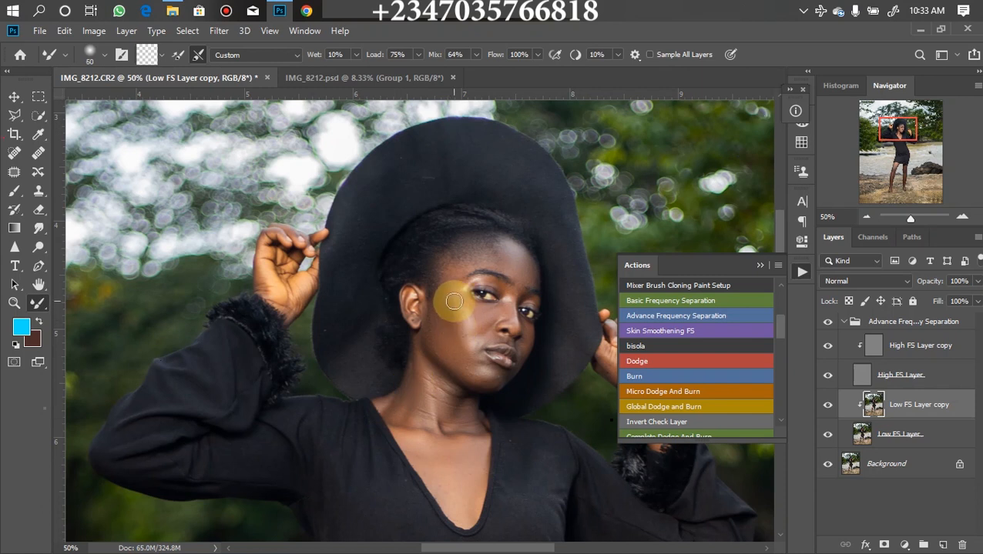
Lasso the facial skin with a 20 px feather, soften it with a blur filter, and deselect
{"action": "left_click", "coordinate": [14, 115]}
{"action": "mouse_move", "coordinate": [530, 285]}
{"action": "left_mouse_down"}
{"action": "mouse_move", "coordinate": [447, 371]}
{"action": "mouse_move", "coordinate": [499, 309]}
{"action": "mouse_move", "coordinate": [462, 296]}
{"action": "left_mouse_up"}
{"action": "left_click", "coordinate": [219, 31]}
{"action": "left_click", "coordinate": [423, 241]}
{"action": "key", "text": "Return"}
{"action": "key", "text": "ctrl+d"}
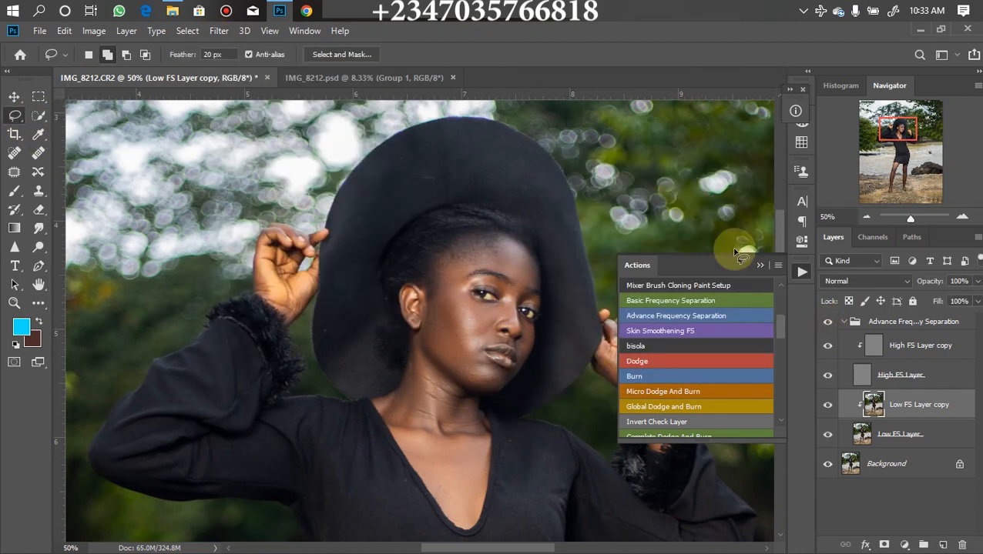
Lasso the skin of the leg at the picture's left with a 20 px feather, reapply the last filter, and deselect
{"action": "key", "text": "ctrl+minus"}
{"action": "left_click_drag", "start_coordinate": [380, 516], "coordinate": [351, 147]}
{"action": "mouse_move", "coordinate": [332, 187]}
{"action": "left_mouse_down"}
{"action": "mouse_move", "coordinate": [351, 288]}
{"action": "mouse_move", "coordinate": [306, 306]}
{"action": "mouse_move", "coordinate": [325, 261]}
{"action": "left_mouse_up"}
{"action": "mouse_move", "coordinate": [298, 412]}
{"action": "left_mouse_down"}
{"action": "mouse_move", "coordinate": [318, 261]}
{"action": "mouse_move", "coordinate": [329, 253]}
{"action": "mouse_move", "coordinate": [323, 259]}
{"action": "left_mouse_up"}
{"action": "left_click", "coordinate": [218, 30]}
{"action": "left_click", "coordinate": [233, 47]}
{"action": "key", "text": "ctrl+d"}
Lasso the skin of the other leg with the same feather, reapply the last filter, and deselect
{"action": "left_click_drag", "start_coordinate": [462, 186], "coordinate": [407, 301]}
{"action": "mouse_move", "coordinate": [423, 182]}
{"action": "left_mouse_down"}
{"action": "mouse_move", "coordinate": [455, 281]}
{"action": "mouse_move", "coordinate": [422, 335]}
{"action": "left_mouse_up"}
{"action": "mouse_move", "coordinate": [422, 349]}
{"action": "left_mouse_down"}
{"action": "mouse_move", "coordinate": [416, 226]}
{"action": "mouse_move", "coordinate": [437, 314]}
{"action": "mouse_move", "coordinate": [441, 162]}
{"action": "left_mouse_up"}
{"action": "left_click", "coordinate": [219, 31]}
{"action": "left_click", "coordinate": [233, 47]}
{"action": "key", "text": "ctrl+d"}
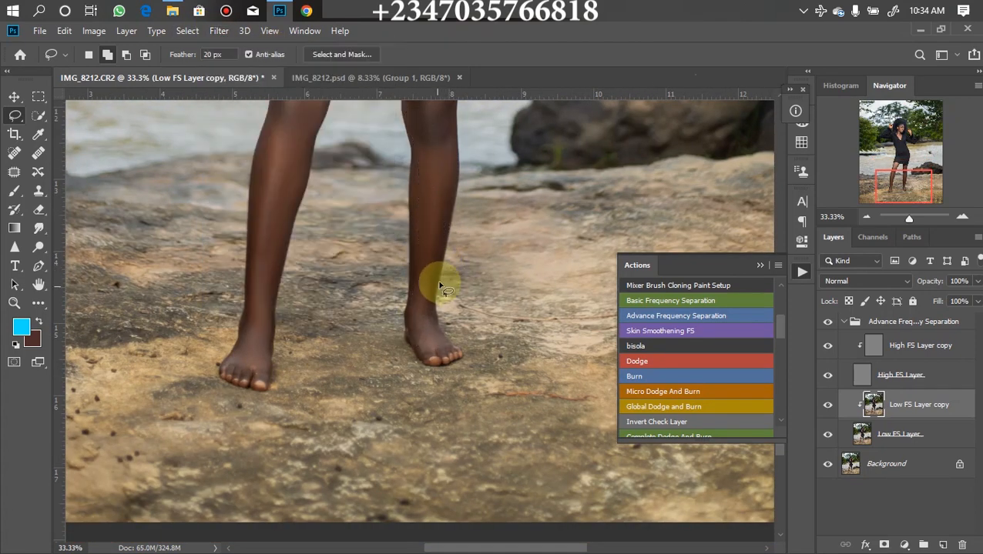
Examine the smoothed skin on the whole figure from full view and closer up
{"action": "key", "text": "ctrl+minus"}
{"action": "key", "text": "ctrl+minus"}
{"action": "key", "text": "ctrl+minus"}
{"action": "key", "text": "ctrl+minus"}
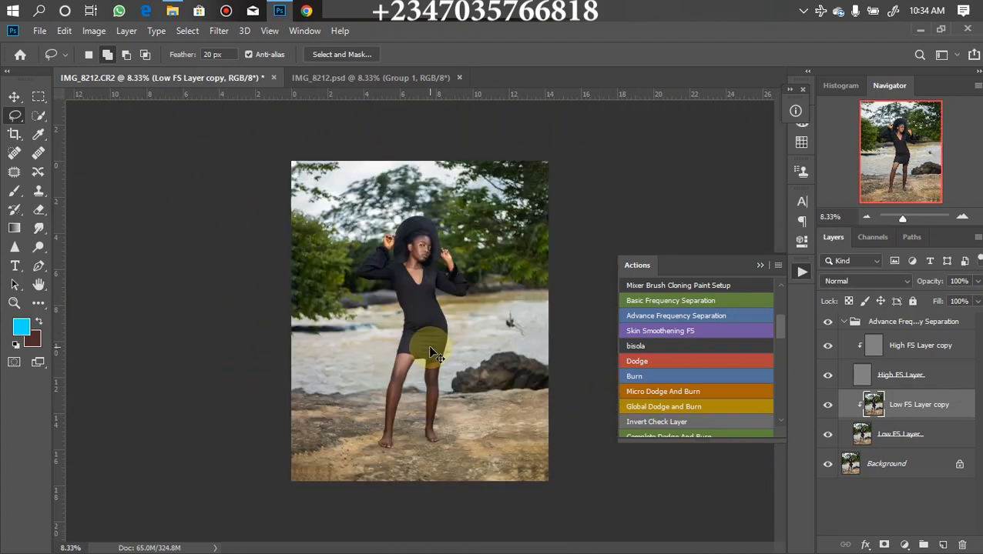
{"action": "key", "text": "ctrl+plus"}
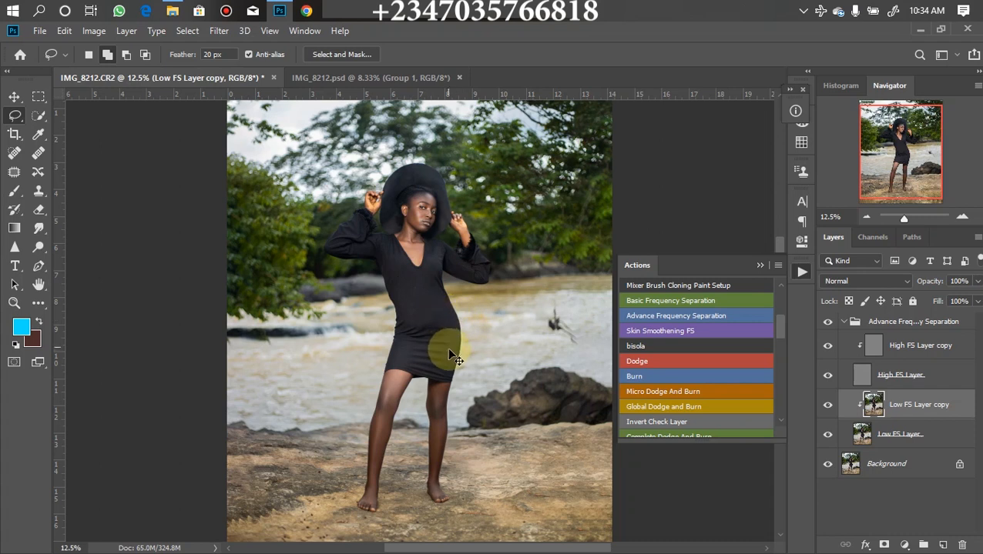
{"action": "key", "text": "ctrl+plus"}
{"action": "key", "text": "ctrl+minus"}
{"action": "key", "text": "ctrl+plus"}
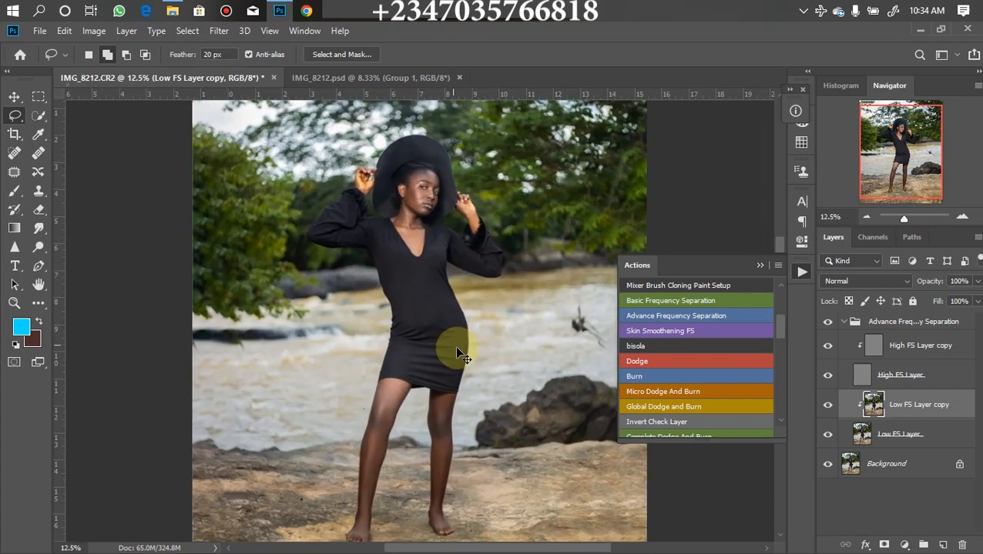
Flatten the frequency separation layers into the Background and duplicate the Background layer
{"action": "key", "text": "ctrl+plus"}
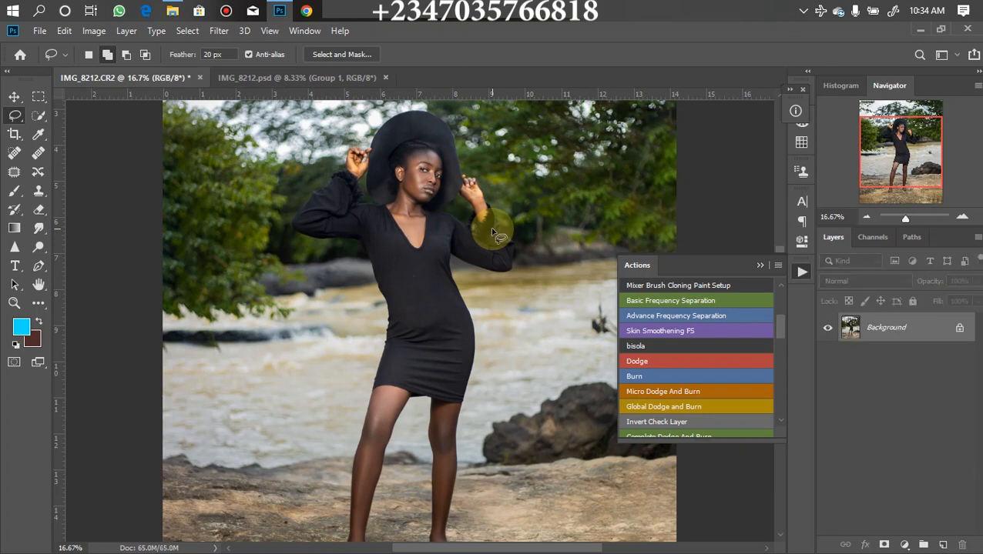
{"action": "key", "text": "ctrl+minus"}
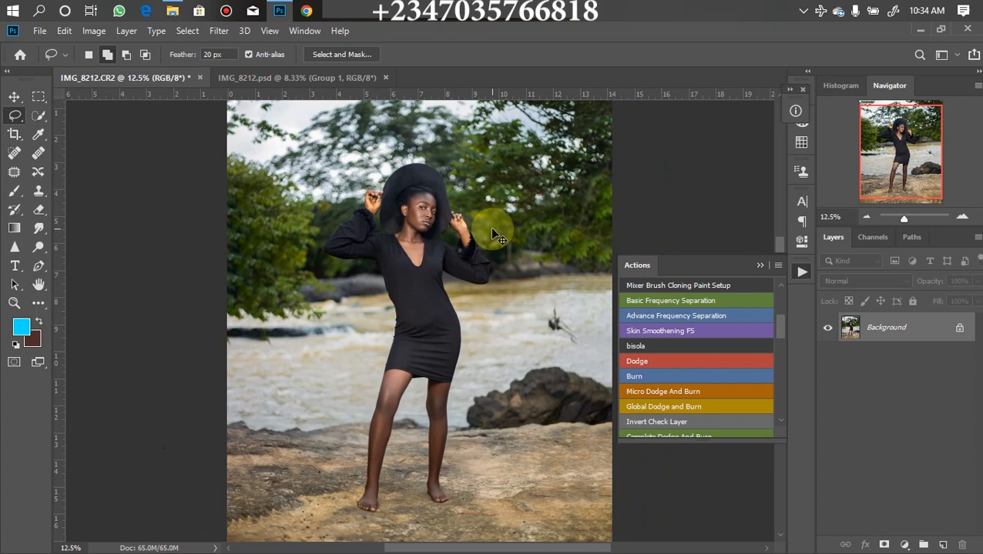
{"action": "key", "text": "ctrl+j"}
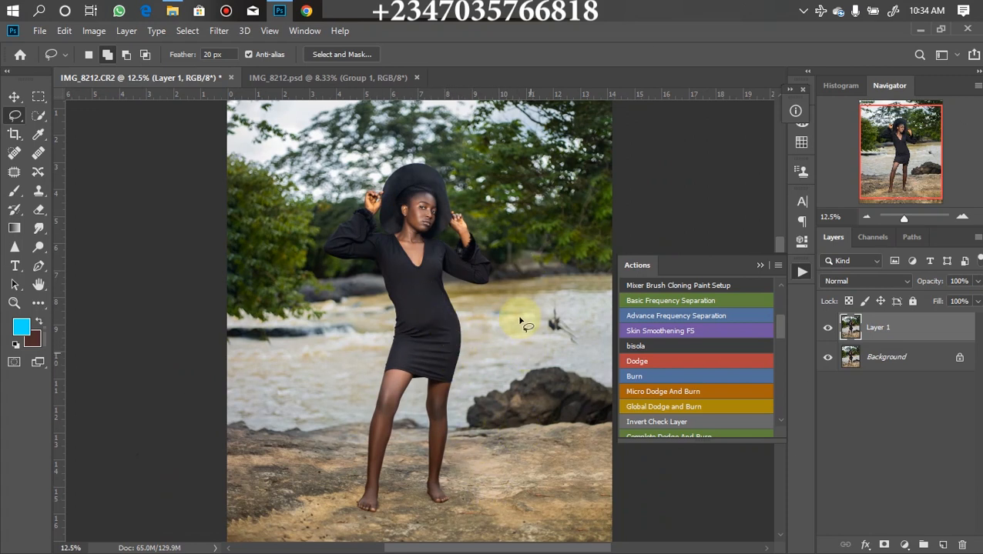
Select the woman on the duplicated layer automatically with the Quick Selection tool's Select Subject option
{"action": "left_click", "coordinate": [39, 115]}
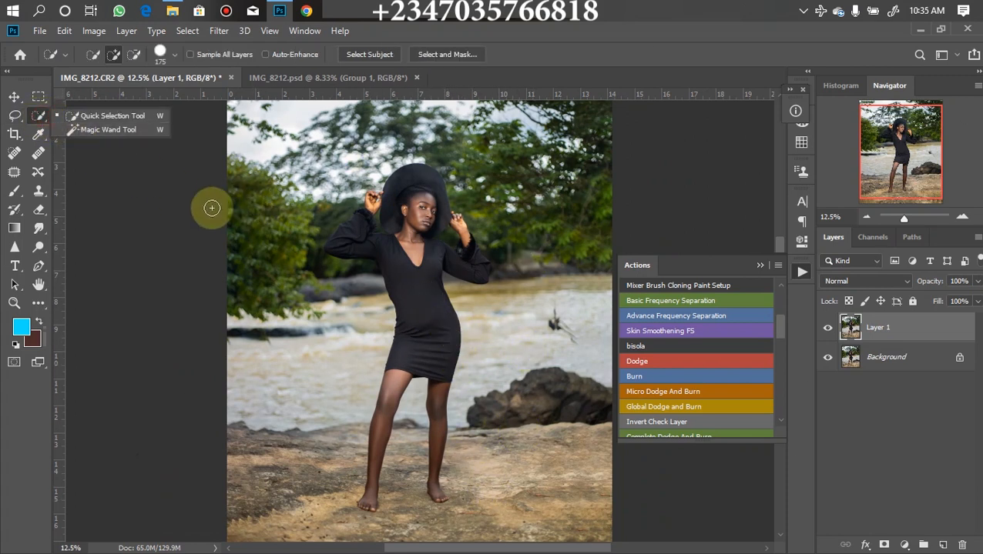
{"action": "left_click", "coordinate": [126, 114]}
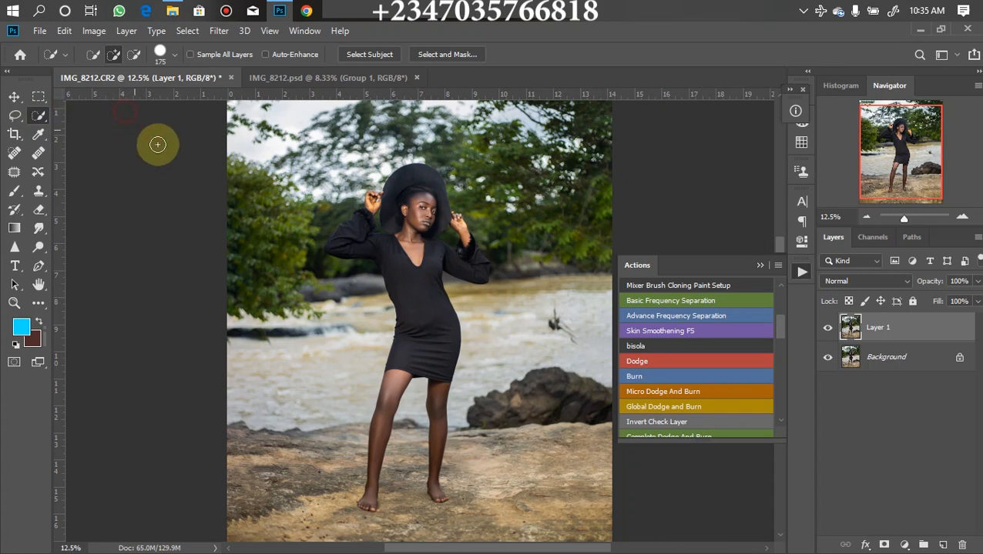
{"action": "left_click", "coordinate": [373, 57]}
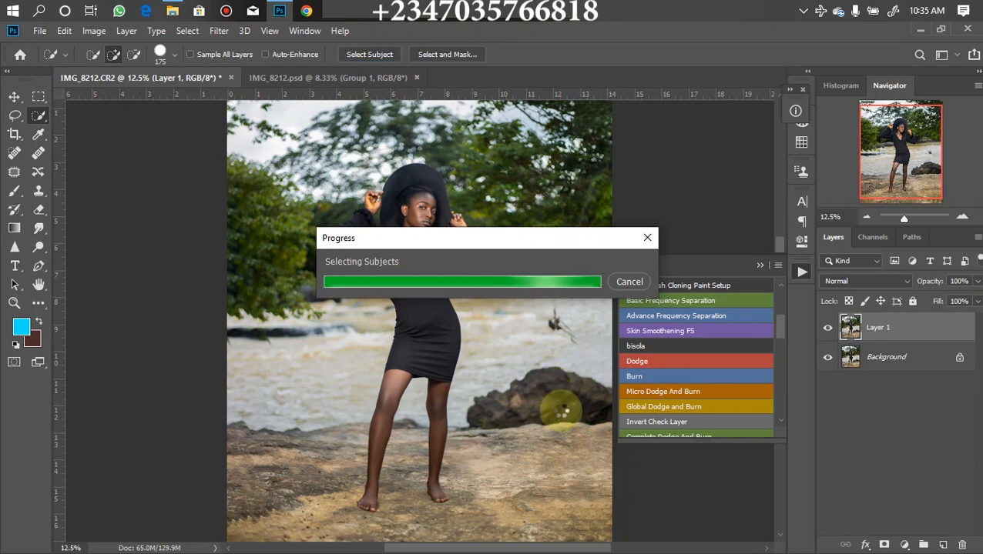
Subtract the background gap between the torso and the raised arm from the selection with the Polygonal Lasso at 0 px feather
{"action": "key", "text": "ctrl+plus"}
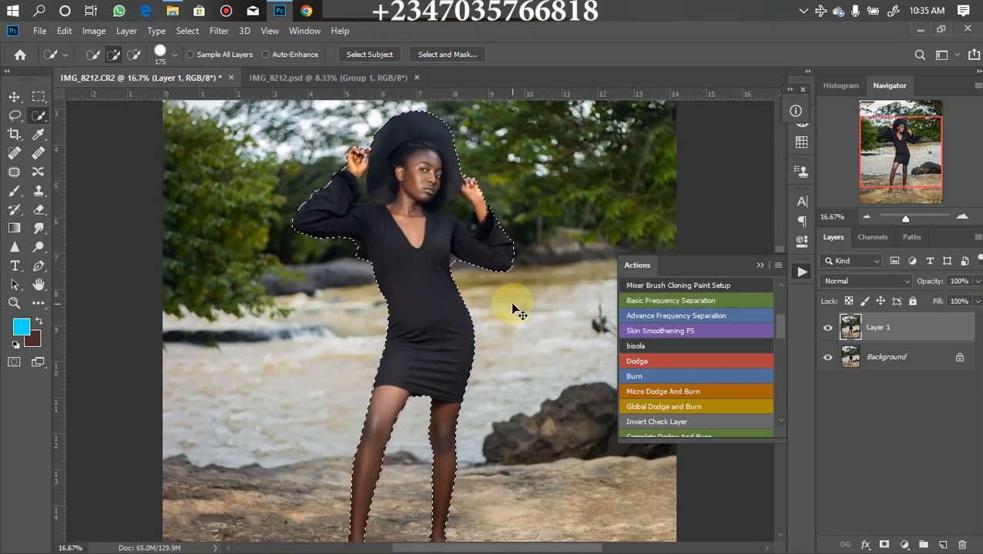
{"action": "key", "text": "ctrl+plus"}
{"action": "key", "text": "ctrl+plus"}
{"action": "key", "text": "ctrl+plus"}
{"action": "left_click_drag", "start_coordinate": [556, 178], "coordinate": [502, 351]}
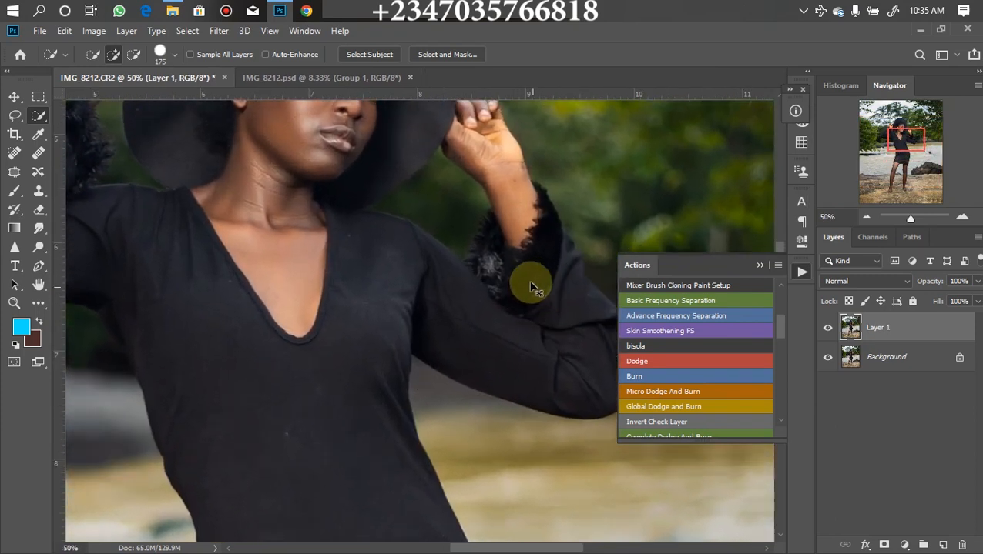
{"action": "key", "text": "ctrl+plus"}
{"action": "left_click", "coordinate": [15, 114]}
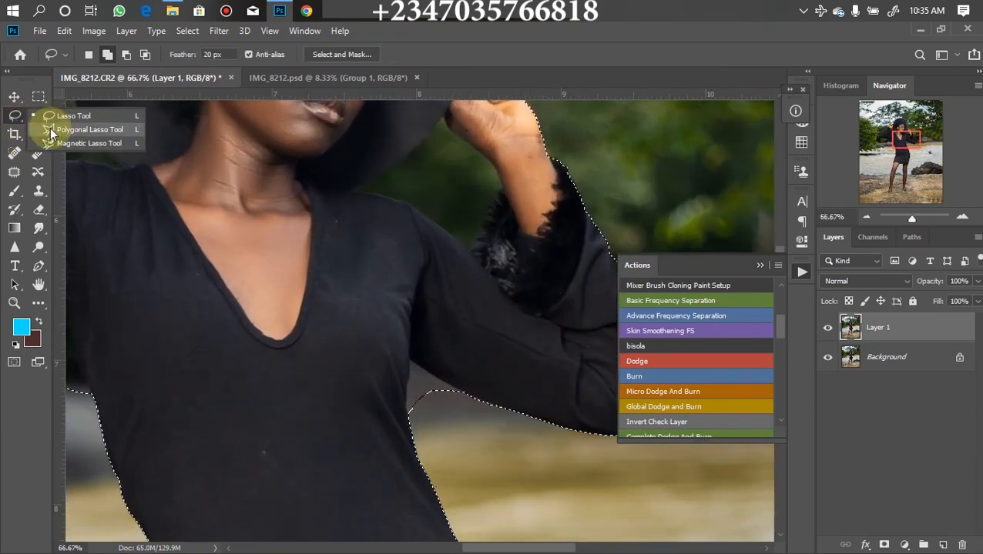
{"action": "left_click", "coordinate": [52, 132]}
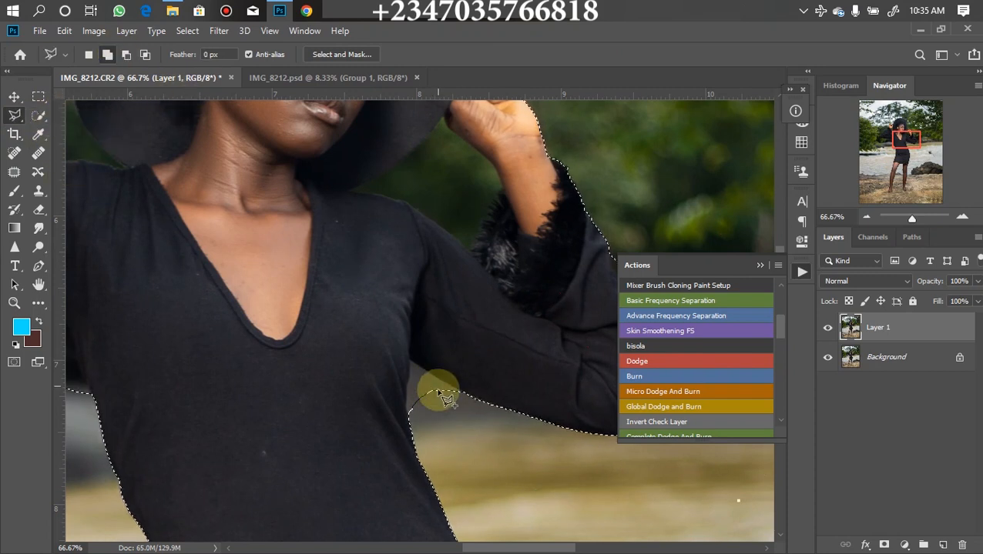
{"action": "left_click", "coordinate": [125, 54]}
{"action": "key", "text": "ctrl+plus"}
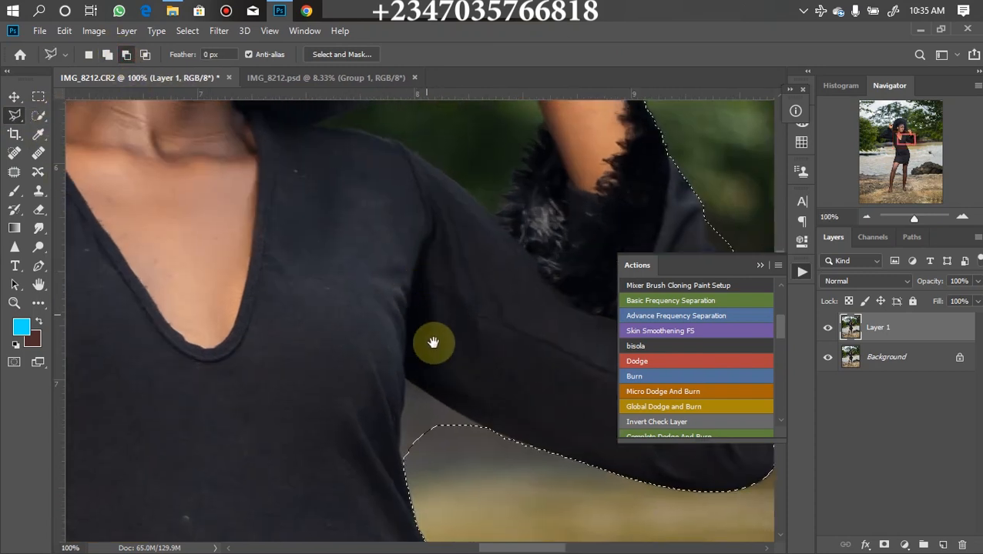
{"action": "left_click_drag", "start_coordinate": [433, 343], "coordinate": [421, 256]}
{"action": "left_click", "coordinate": [421, 319]}
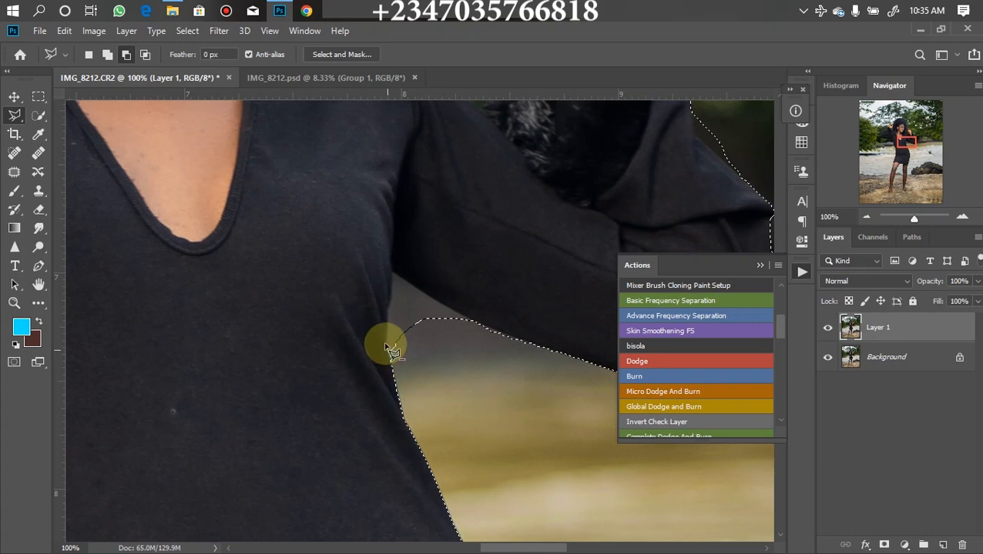
{"action": "left_click", "coordinate": [387, 318]}
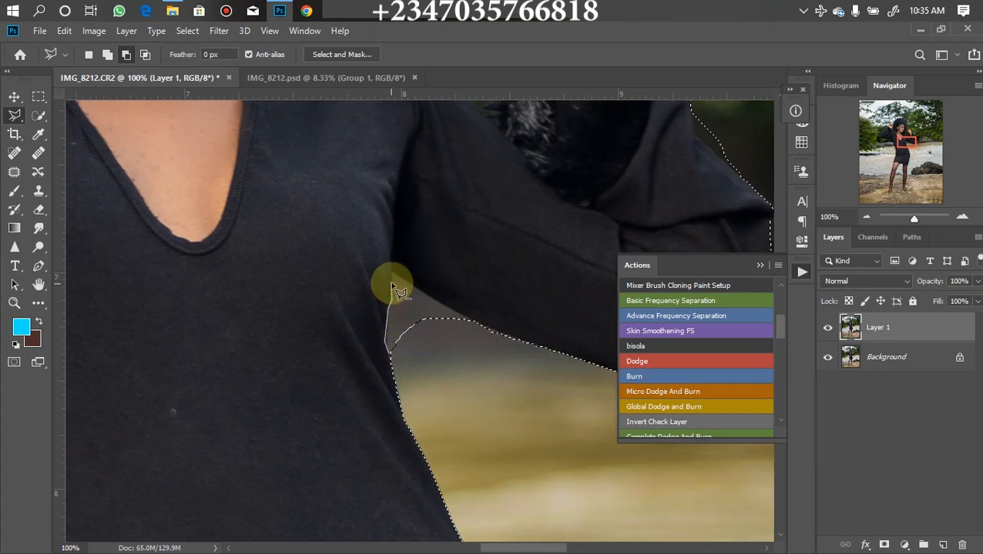
{"action": "left_click", "coordinate": [391, 274]}
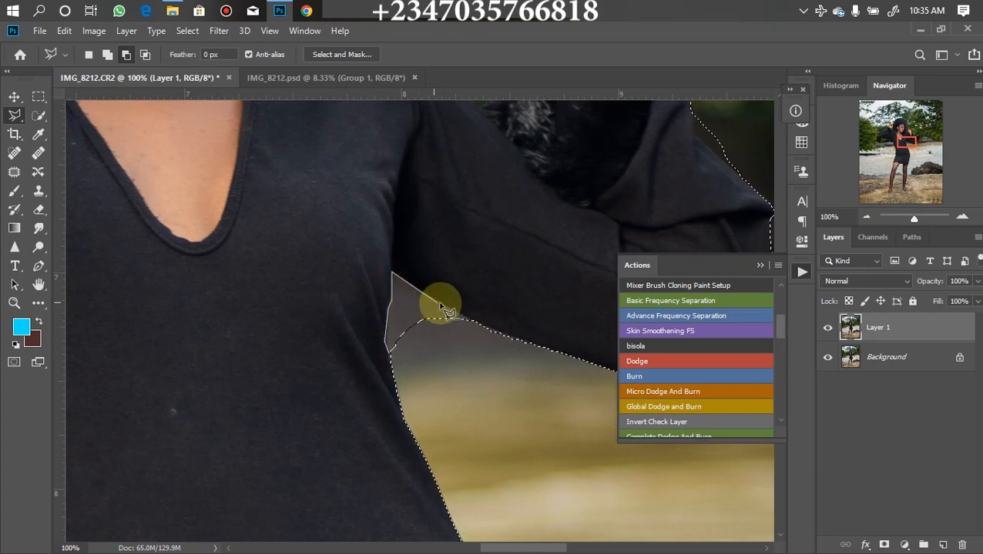
{"action": "double_click", "coordinate": [482, 336]}
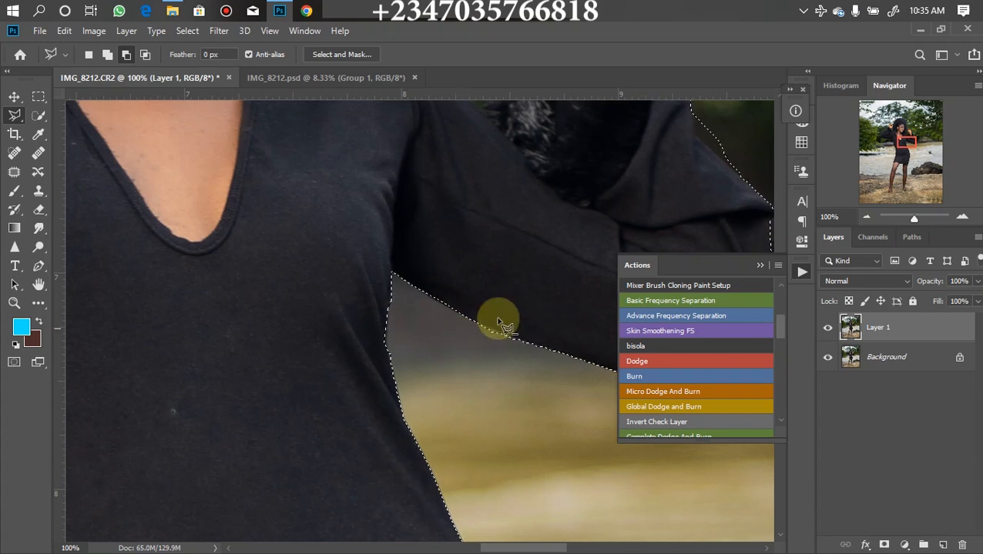
Subtract the remaining background sliver along the underside of the sleeve from the selection
{"action": "left_click", "coordinate": [532, 345]}
{"action": "left_click", "coordinate": [520, 359]}
{"action": "left_click", "coordinate": [483, 345]}
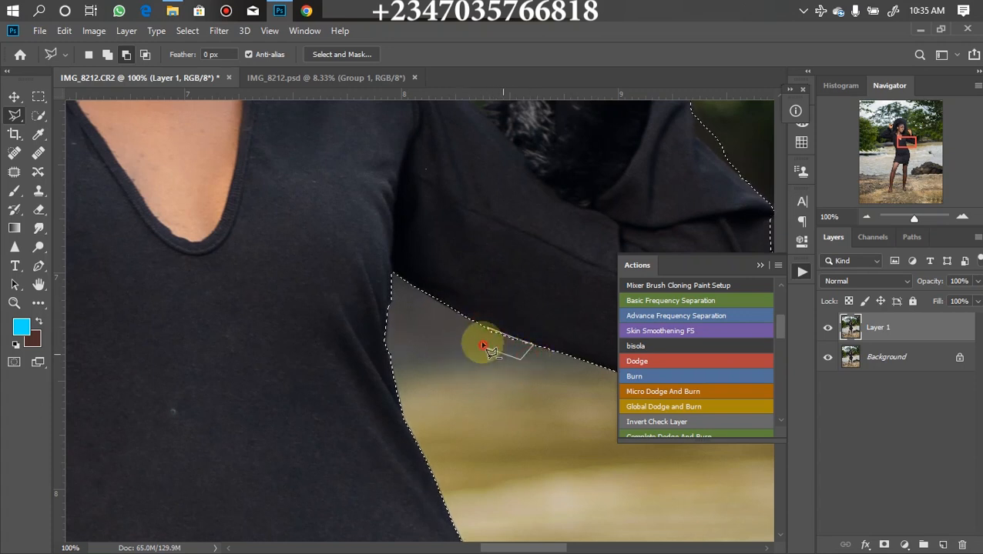
{"action": "double_click", "coordinate": [485, 331]}
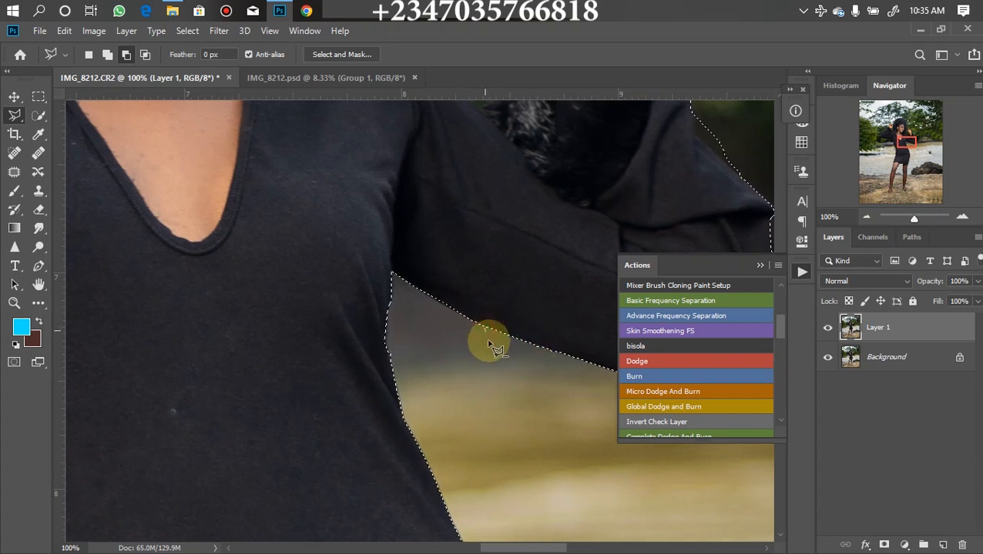
{"action": "key", "text": "Escape"}
Subtract the background sliver along the outer edge of the bent elbow's sleeve from the selection
{"action": "mouse_move", "coordinate": [544, 212]}
{"action": "left_mouse_down"}
{"action": "mouse_move", "coordinate": [452, 256]}
{"action": "mouse_move", "coordinate": [274, 282]}
{"action": "left_mouse_up"}
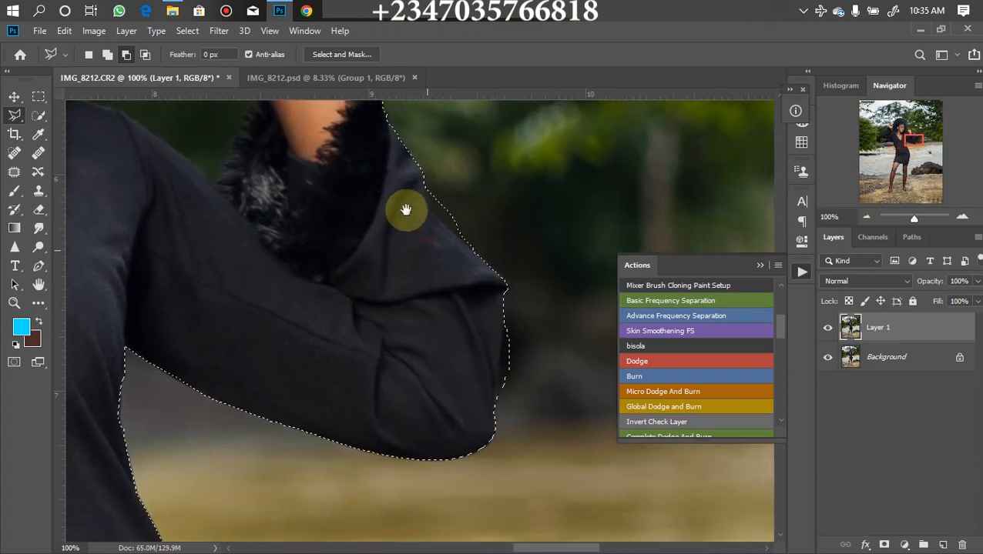
{"action": "left_click_drag", "start_coordinate": [456, 257], "coordinate": [402, 208]}
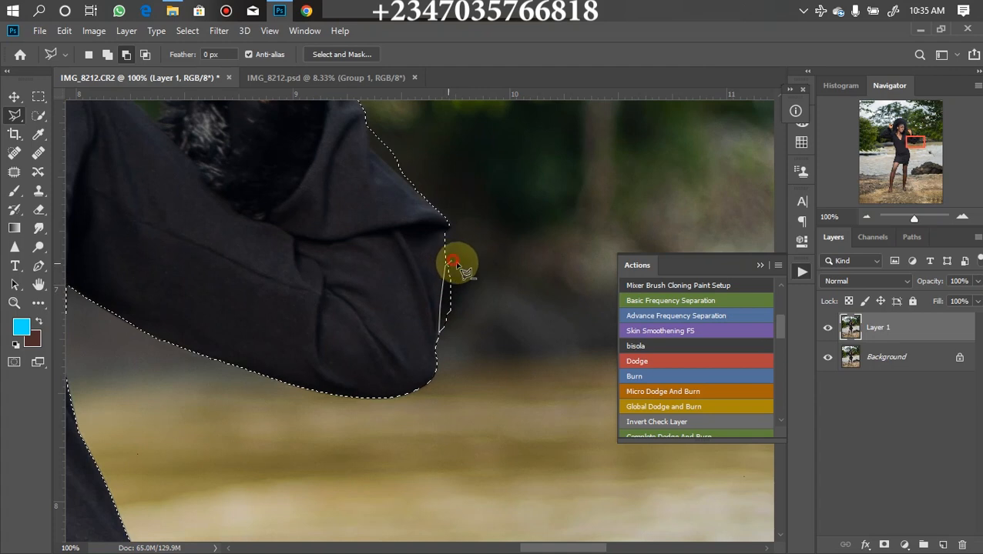
{"action": "double_click", "coordinate": [466, 344]}
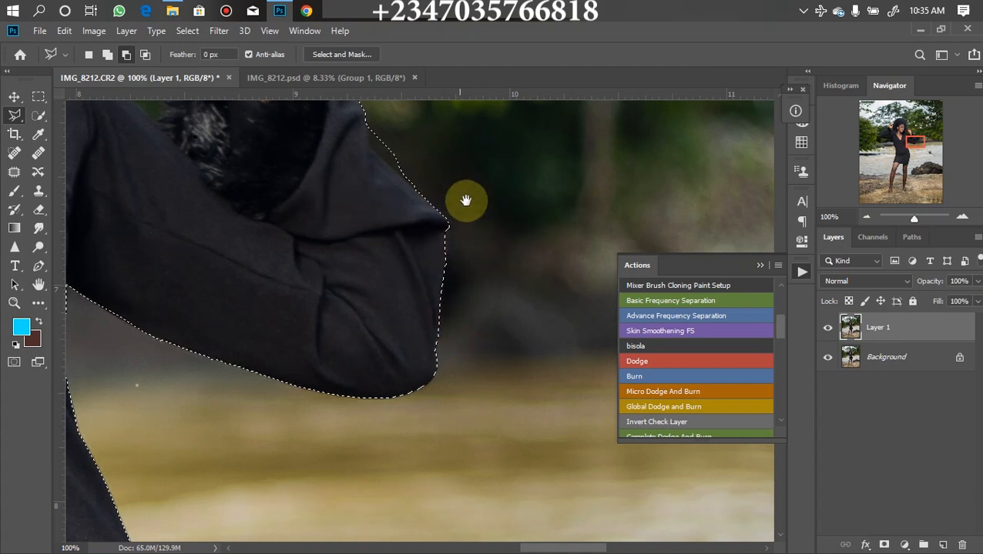
Subtract the background sliver along the sleeve's upper outer edge, between the elbow and the fur cuff, from the selection
{"action": "left_click_drag", "start_coordinate": [466, 201], "coordinate": [484, 344]}
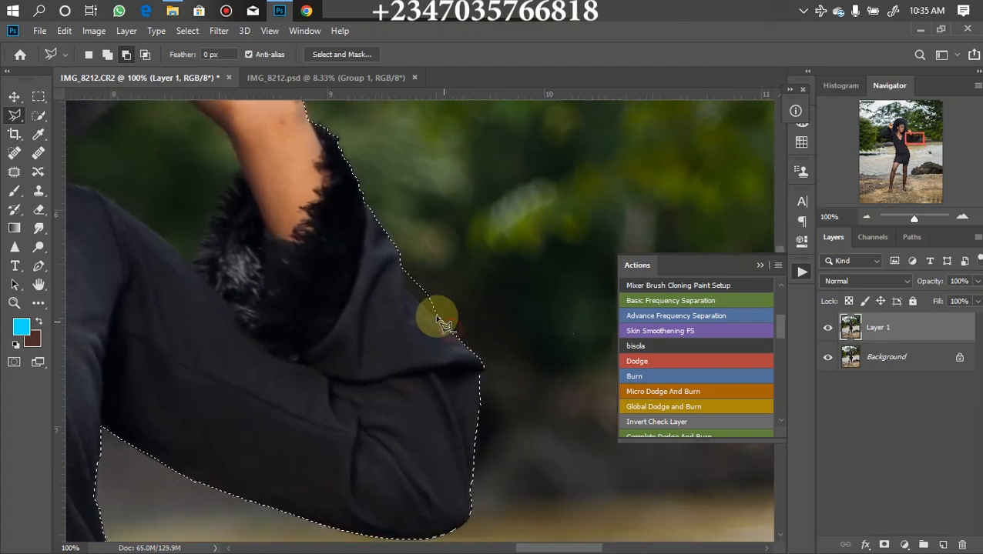
{"action": "left_click", "coordinate": [402, 289]}
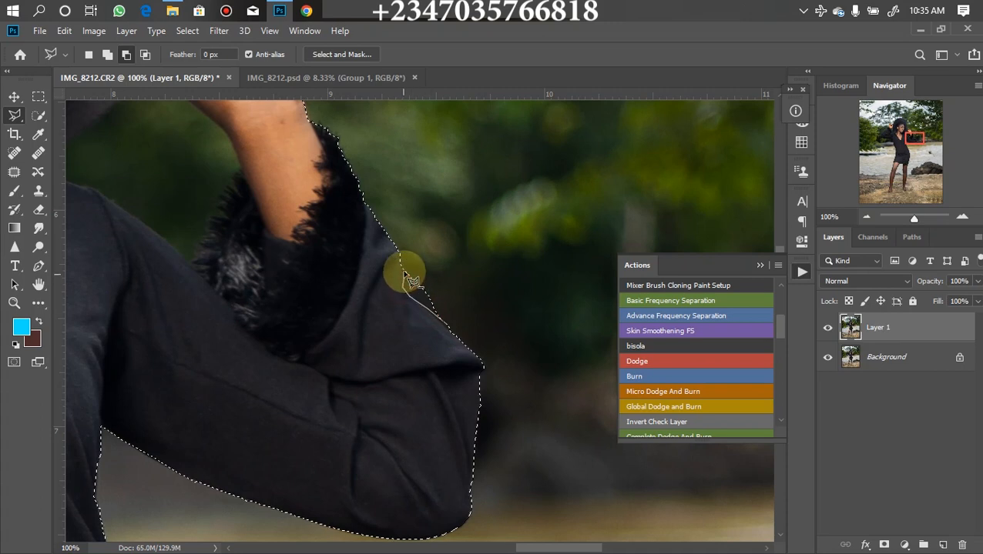
{"action": "left_click", "coordinate": [403, 265]}
{"action": "left_click", "coordinate": [454, 285]}
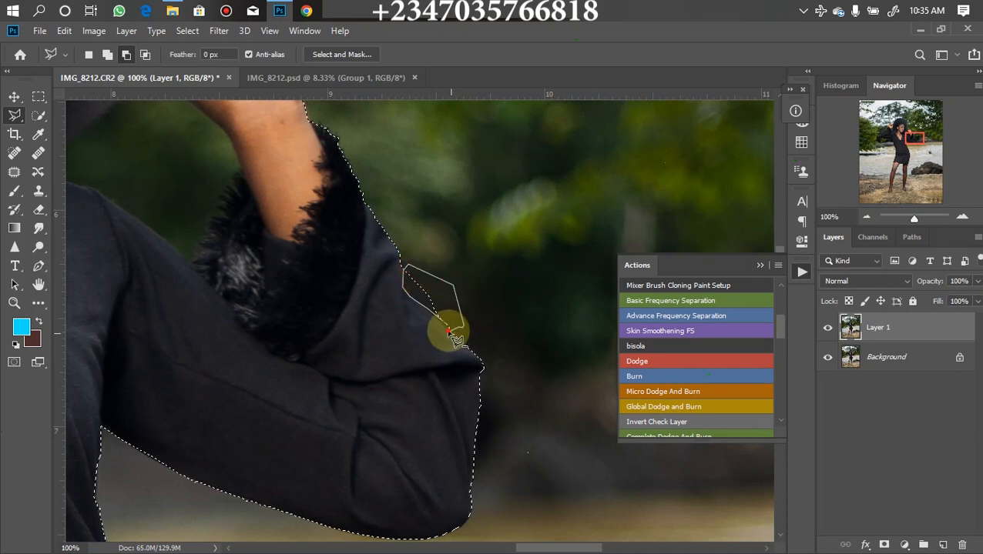
{"action": "double_click", "coordinate": [441, 324]}
Subtract the background gap enclosed by the hat brim, raised forearm, fur cuff and shoulder from the selection
{"action": "key", "text": "ctrl+minus"}
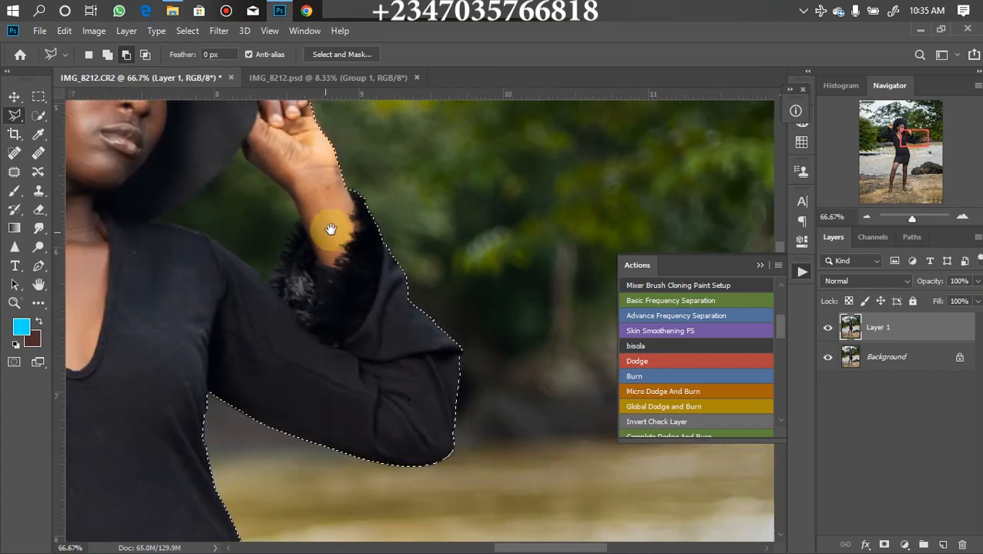
{"action": "left_click_drag", "start_coordinate": [329, 230], "coordinate": [404, 329]}
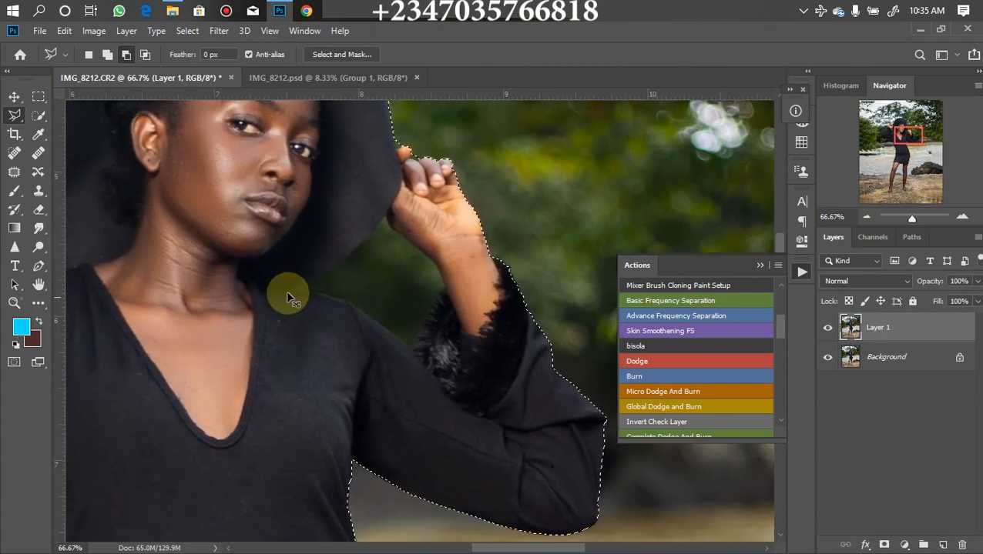
{"action": "key", "text": "ctrl+plus"}
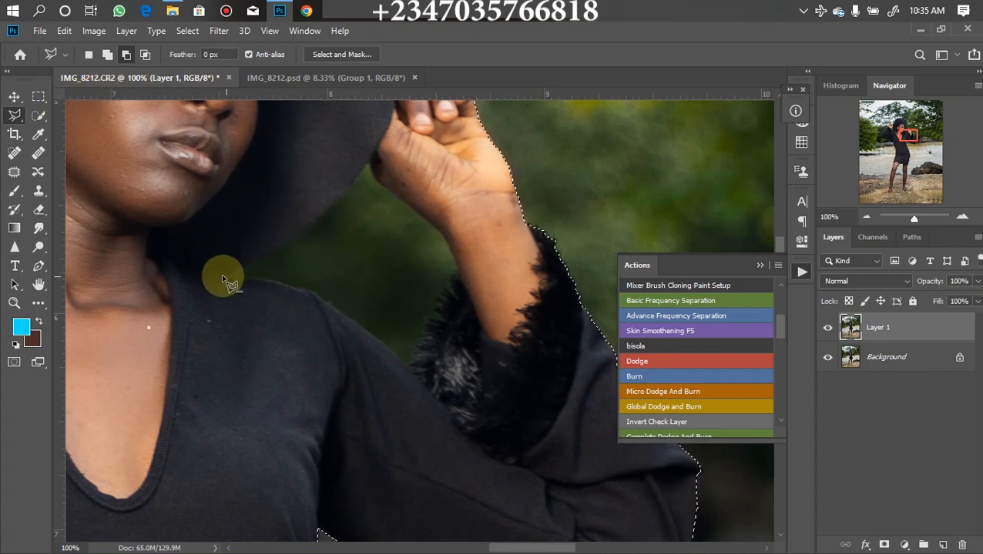
{"action": "mouse_move", "coordinate": [224, 275]}
{"action": "left_mouse_down"}
{"action": "mouse_move", "coordinate": [325, 219]}
{"action": "mouse_move", "coordinate": [370, 161]}
{"action": "mouse_move", "coordinate": [430, 232]}
{"action": "left_mouse_up"}
{"action": "left_click", "coordinate": [460, 269]}
{"action": "left_click", "coordinate": [408, 365]}
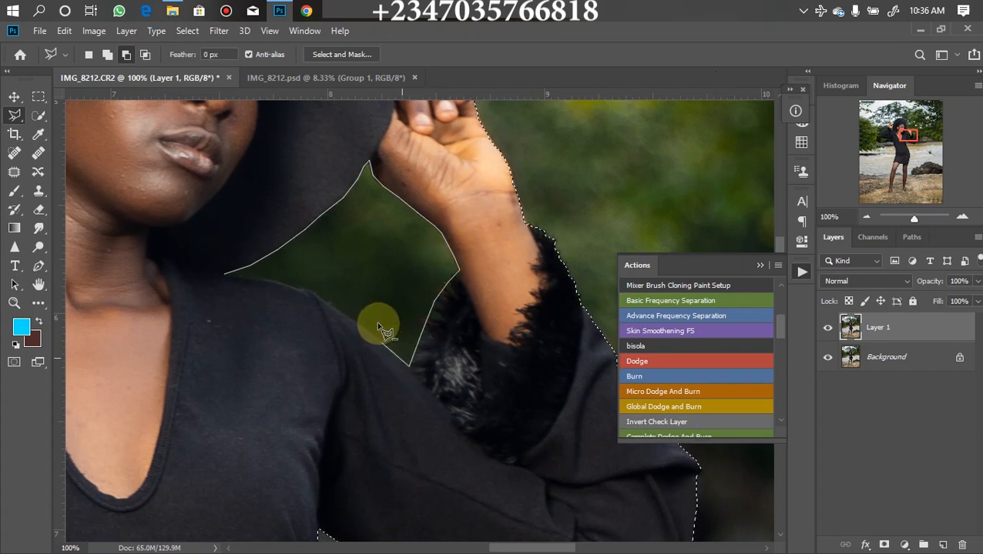
{"action": "left_click", "coordinate": [311, 291]}
{"action": "left_click", "coordinate": [225, 274]}
Add the missed outer edge of the fingers and palm of the hand beside the hat brim to the selection
{"action": "scroll", "coordinate": [250, 291], "scroll_direction": "down", "scroll_amount": 1}
{"action": "scroll", "coordinate": [357, 306], "scroll_direction": "up", "scroll_amount": 3}
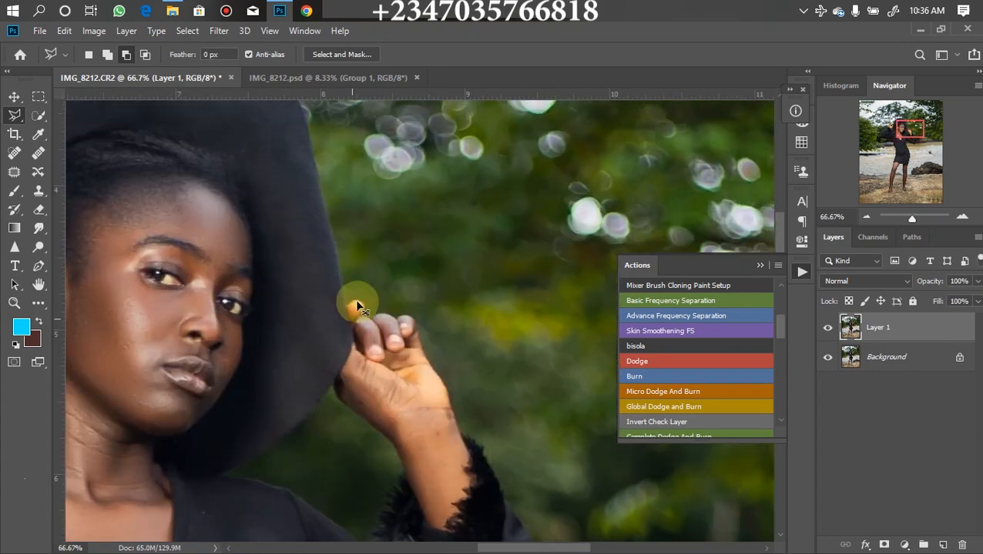
{"action": "scroll", "coordinate": [358, 307], "scroll_direction": "up", "scroll_amount": 1}
{"action": "key", "text": "ctrl+plus"}
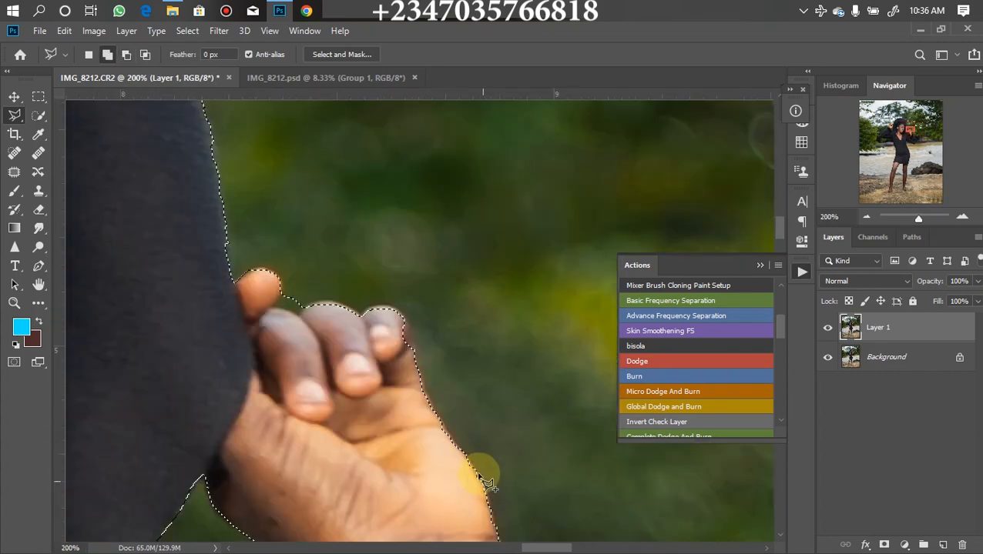
{"action": "left_click", "coordinate": [403, 312]}
{"action": "left_click", "coordinate": [384, 306]}
{"action": "left_click", "coordinate": [363, 314]}
{"action": "left_click", "coordinate": [338, 303]}
{"action": "left_click", "coordinate": [310, 304]}
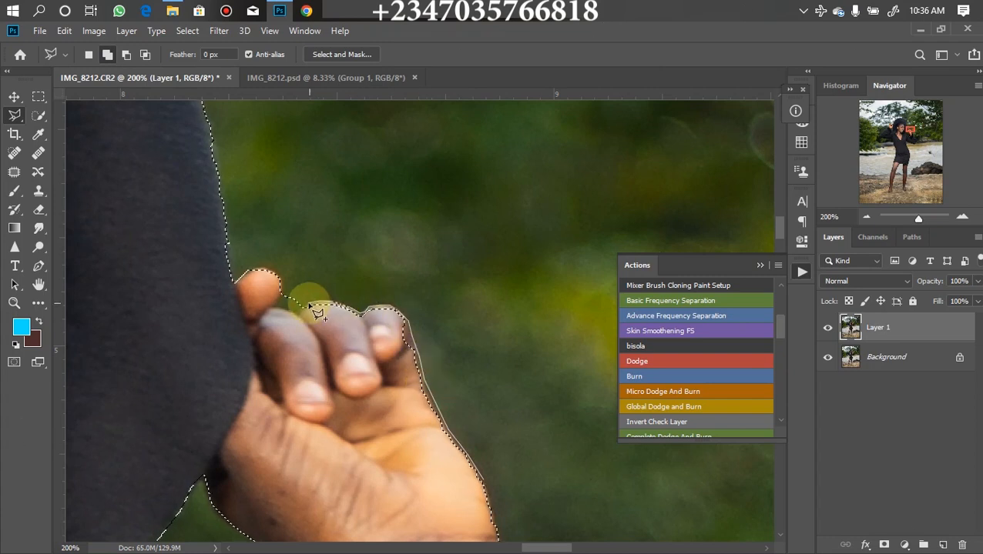
{"action": "left_click", "coordinate": [370, 440]}
{"action": "left_click", "coordinate": [483, 484]}
{"action": "left_click_drag", "start_coordinate": [280, 259], "coordinate": [342, 303]}
{"action": "left_click_drag", "start_coordinate": [181, 190], "coordinate": [188, 222]}
{"action": "left_click", "coordinate": [359, 372]}
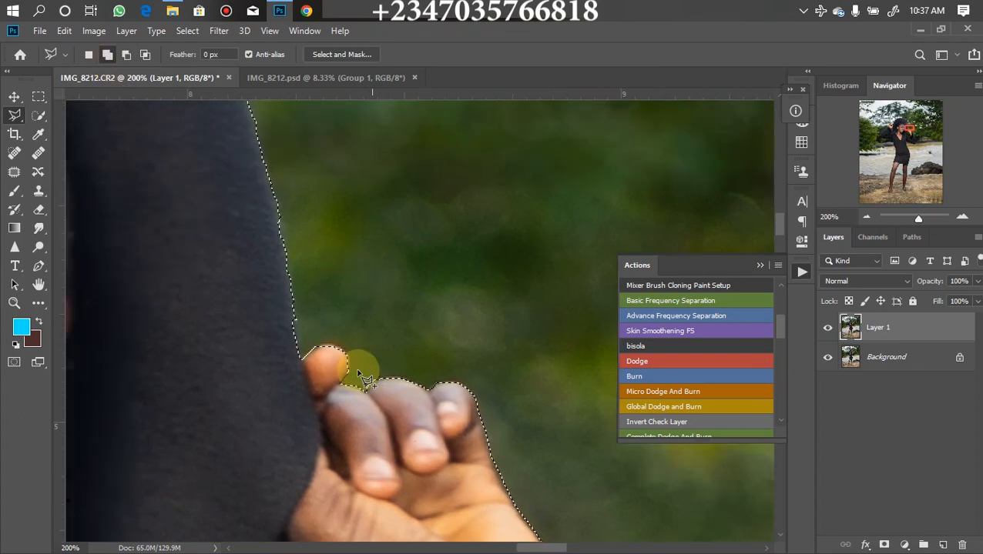
{"action": "left_click", "coordinate": [339, 347]}
Subtract the background gap between the hat brim, the other hand, its fur cuff and the shoulder from the selection
{"action": "key", "text": "ctrl+minus"}
{"action": "mouse_move", "coordinate": [202, 266]}
{"action": "left_mouse_down"}
{"action": "mouse_move", "coordinate": [287, 282]}
{"action": "mouse_move", "coordinate": [331, 162]}
{"action": "left_mouse_up"}
{"action": "left_click", "coordinate": [127, 54]}
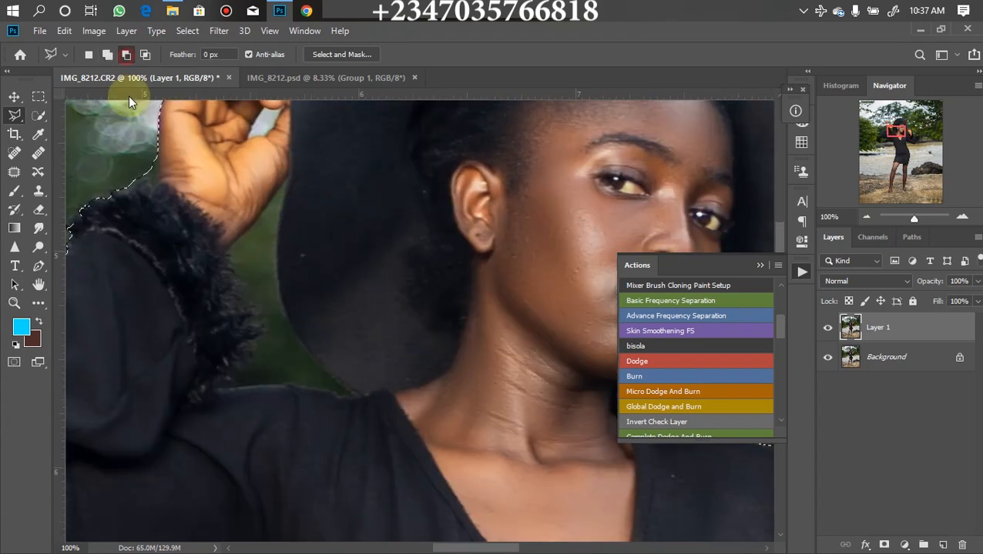
{"action": "left_click", "coordinate": [201, 284]}
{"action": "left_click", "coordinate": [229, 282]}
{"action": "left_click", "coordinate": [338, 293]}
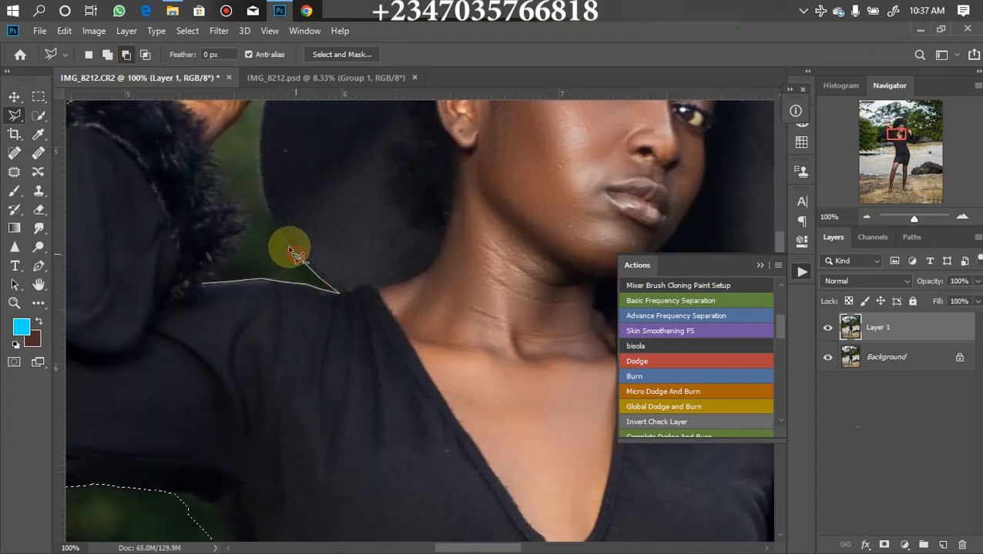
{"action": "left_click_drag", "start_coordinate": [262, 196], "coordinate": [262, 389]}
{"action": "left_click", "coordinate": [261, 383]}
{"action": "left_click", "coordinate": [259, 339]}
{"action": "left_click", "coordinate": [271, 267]}
{"action": "left_click", "coordinate": [229, 323]}
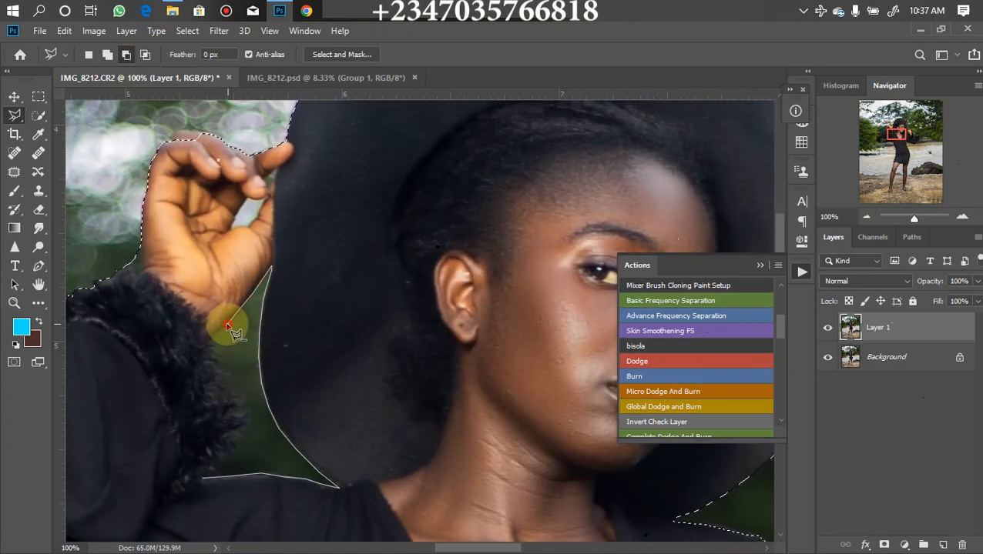
{"action": "left_click", "coordinate": [212, 338]}
{"action": "left_click", "coordinate": [211, 347]}
{"action": "left_click", "coordinate": [244, 408]}
{"action": "left_click", "coordinate": [241, 439]}
{"action": "double_click", "coordinate": [230, 459]}
Subtract the small background opening between the curled fingers and thumb beside the hat from the selection
{"action": "scroll", "coordinate": [209, 267], "scroll_direction": "up", "scroll_amount": 3}
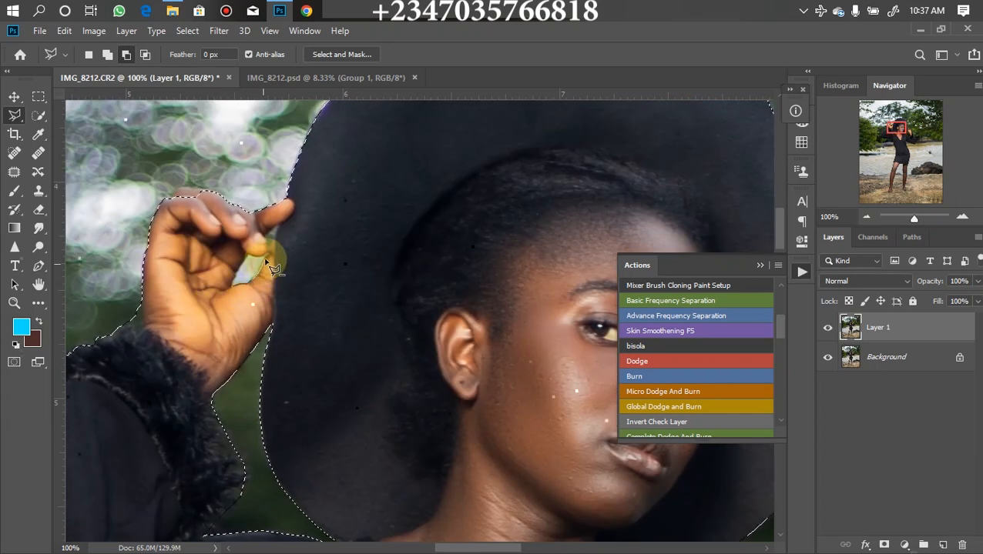
{"action": "key", "text": "ctrl+minus"}
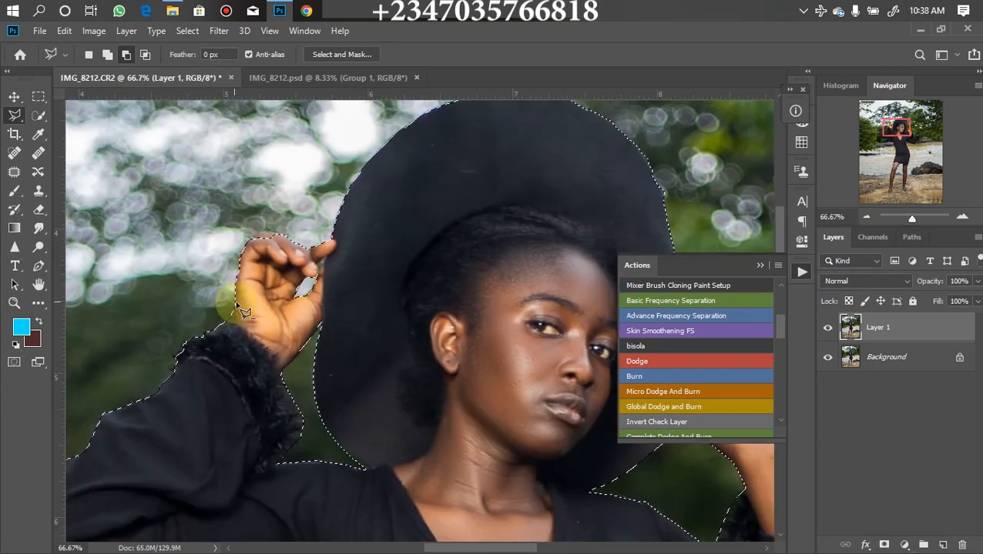
{"action": "key", "text": "ctrl+plus"}
{"action": "left_click_drag", "start_coordinate": [259, 218], "coordinate": [315, 296]}
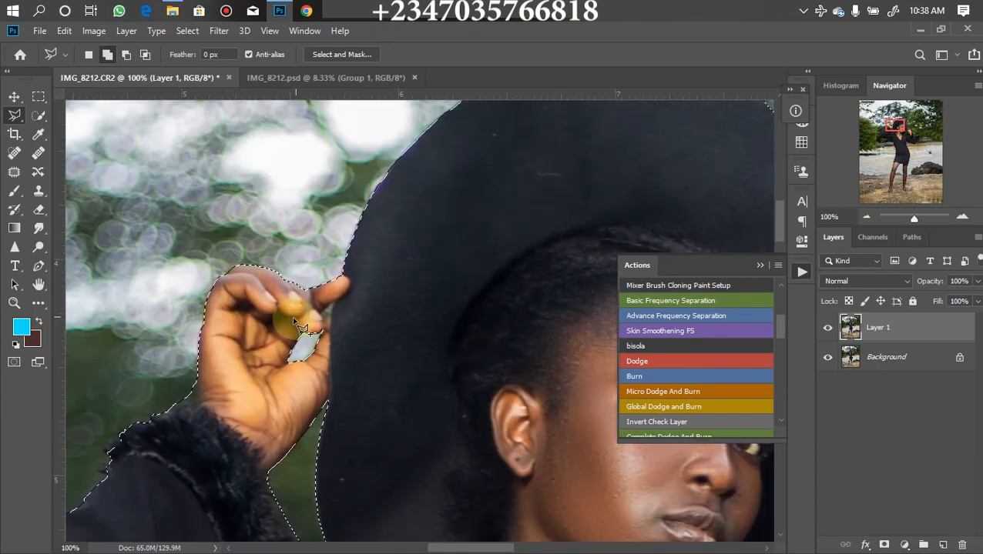
Subtract the background sliver where the wrist meets the fur cuff from the selection
{"action": "mouse_move", "coordinate": [172, 539]}
{"action": "left_mouse_down"}
{"action": "mouse_move", "coordinate": [334, 340]}
{"action": "mouse_move", "coordinate": [335, 358]}
{"action": "left_mouse_up"}
{"action": "left_click", "coordinate": [342, 203], "text": "alt"}
{"action": "left_click", "coordinate": [356, 195]}
{"action": "left_click", "coordinate": [361, 196]}
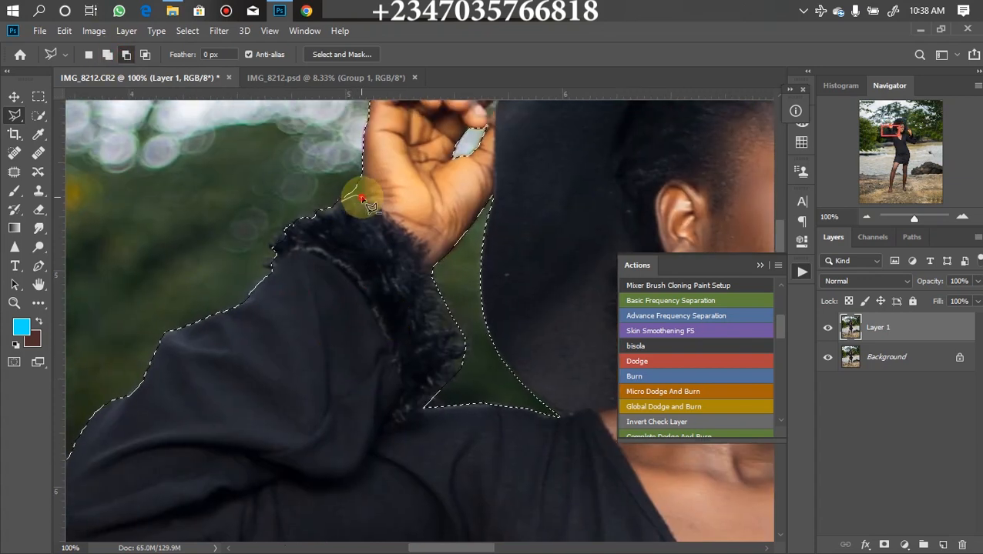
{"action": "left_click", "coordinate": [360, 169]}
{"action": "left_click", "coordinate": [332, 165]}
{"action": "left_click", "coordinate": [339, 204]}
Add the missed outer corner of the fur cuff to the selection
{"action": "left_click", "coordinate": [108, 55]}
{"action": "left_click", "coordinate": [272, 271]}
{"action": "left_click", "coordinate": [274, 235]}
{"action": "left_click", "coordinate": [294, 220]}
{"action": "left_click", "coordinate": [309, 261]}
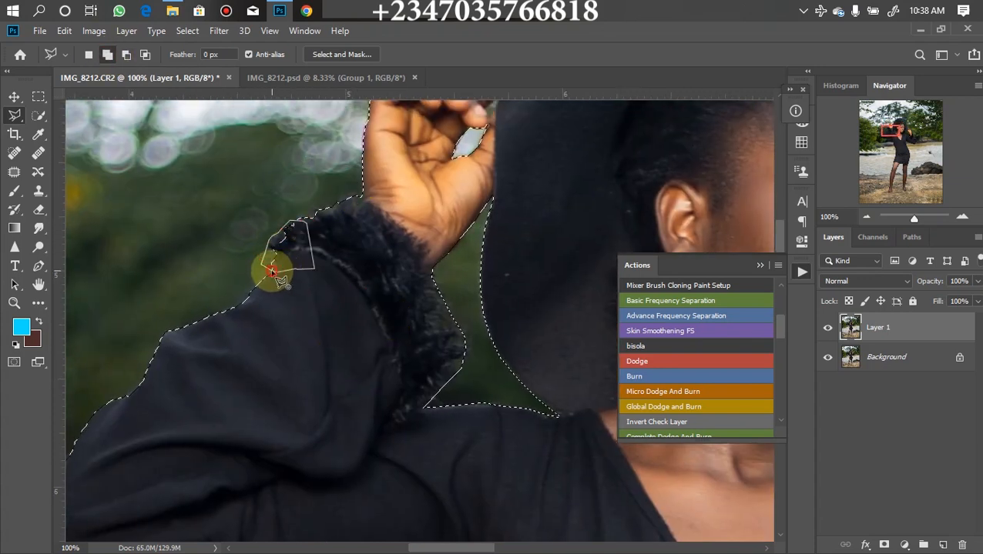
{"action": "left_click", "coordinate": [272, 271]}
Subtract the strip of ground along the inner side of the front foot's big toe from the selection
{"action": "left_click_drag", "start_coordinate": [339, 531], "coordinate": [266, 247]}
{"action": "left_click", "coordinate": [399, 274]}
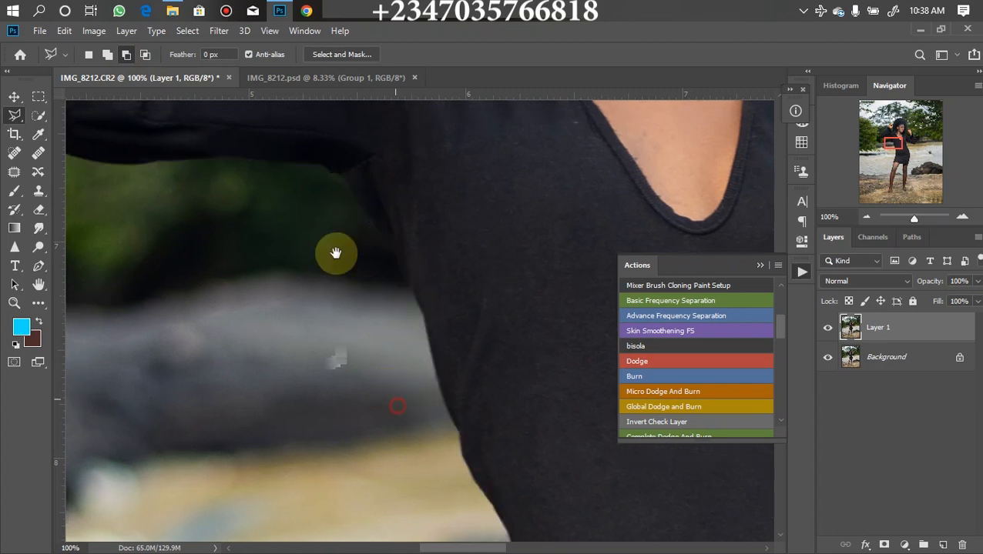
{"action": "mouse_move", "coordinate": [368, 393]}
{"action": "left_mouse_down"}
{"action": "mouse_move", "coordinate": [383, 274]}
{"action": "mouse_move", "coordinate": [395, 318]}
{"action": "mouse_move", "coordinate": [391, 266]}
{"action": "left_mouse_up"}
{"action": "left_click", "coordinate": [361, 402]}
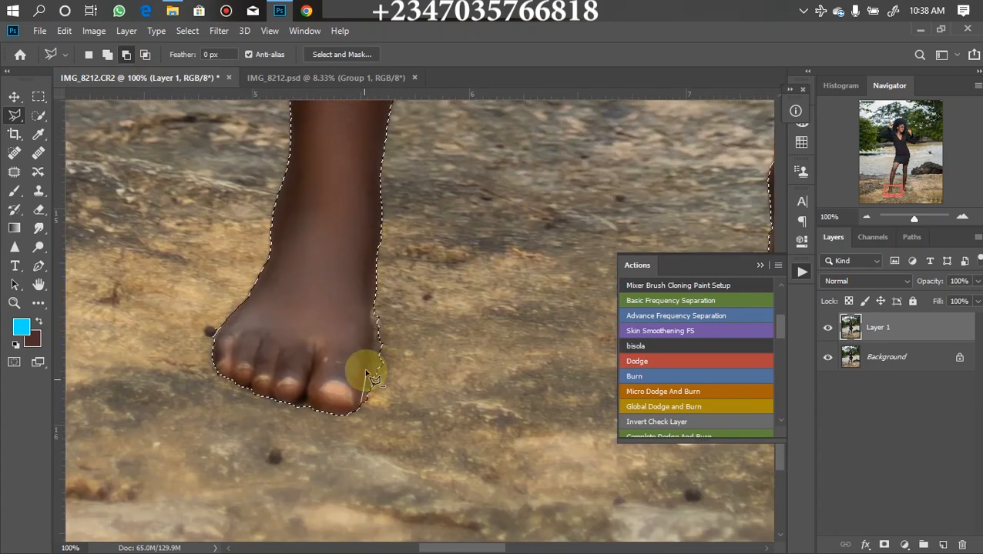
{"action": "left_click", "coordinate": [372, 350]}
{"action": "left_click", "coordinate": [374, 305]}
{"action": "left_click", "coordinate": [390, 301]}
{"action": "left_click", "coordinate": [407, 419]}
{"action": "left_click", "coordinate": [387, 425]}
{"action": "left_click", "coordinate": [361, 403]}
Subtract the sliver of ground along the heel side of the other foot from the selection
{"action": "mouse_move", "coordinate": [600, 370]}
{"action": "left_mouse_down"}
{"action": "mouse_move", "coordinate": [266, 381]}
{"action": "mouse_move", "coordinate": [230, 435]}
{"action": "left_mouse_up"}
{"action": "left_click", "coordinate": [314, 317]}
{"action": "left_click", "coordinate": [331, 332]}
{"action": "left_click", "coordinate": [347, 375]}
{"action": "left_click", "coordinate": [313, 319]}
Clean up the selection edge under that foot's toes and add the missed small toes
{"action": "left_click", "coordinate": [408, 394]}
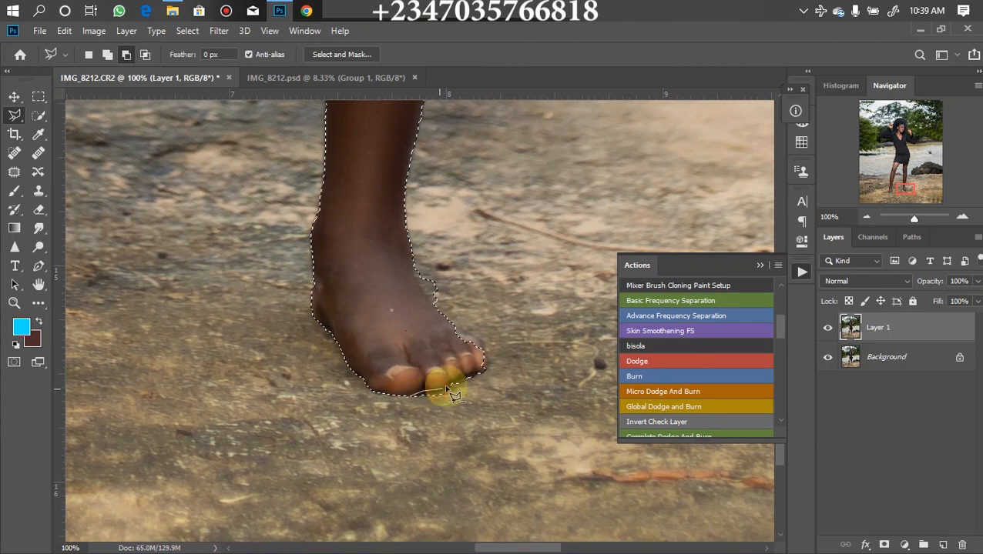
{"action": "left_click", "coordinate": [409, 402]}
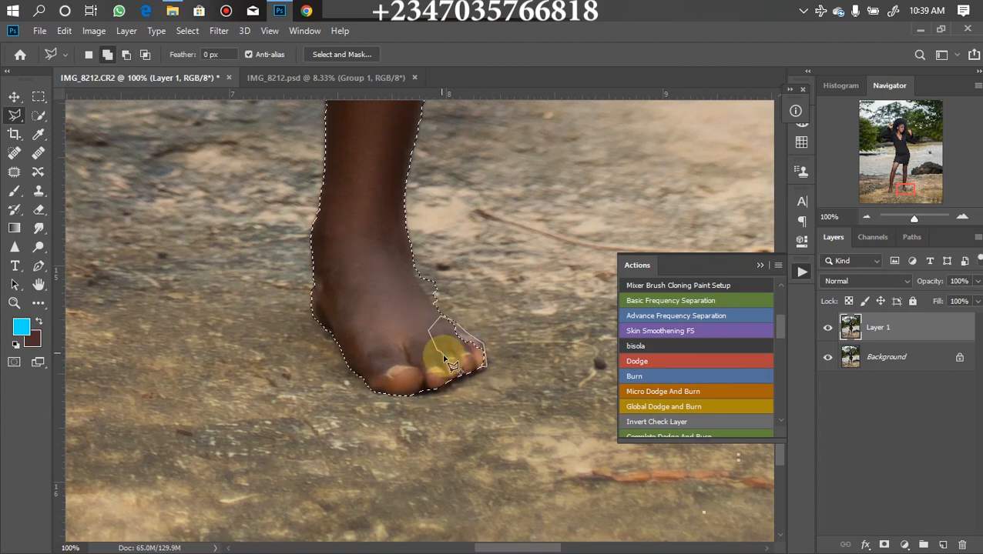
{"action": "double_click", "coordinate": [450, 366]}
Try masking Layer 1 with the selection and hide the Background layer to check the cutout
{"action": "scroll", "coordinate": [412, 266], "scroll_direction": "down", "scroll_amount": 7}
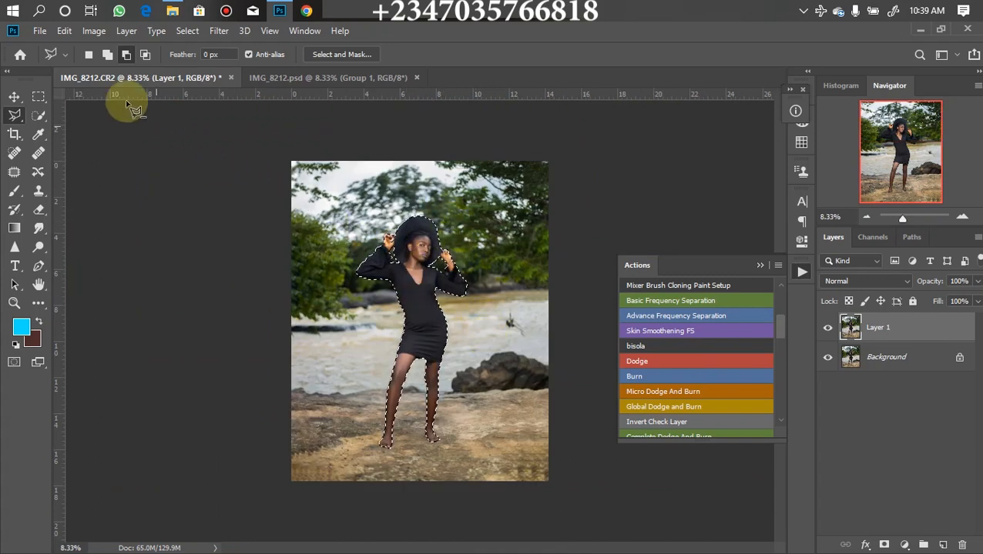
{"action": "scroll", "coordinate": [439, 333], "scroll_direction": "up", "scroll_amount": 2}
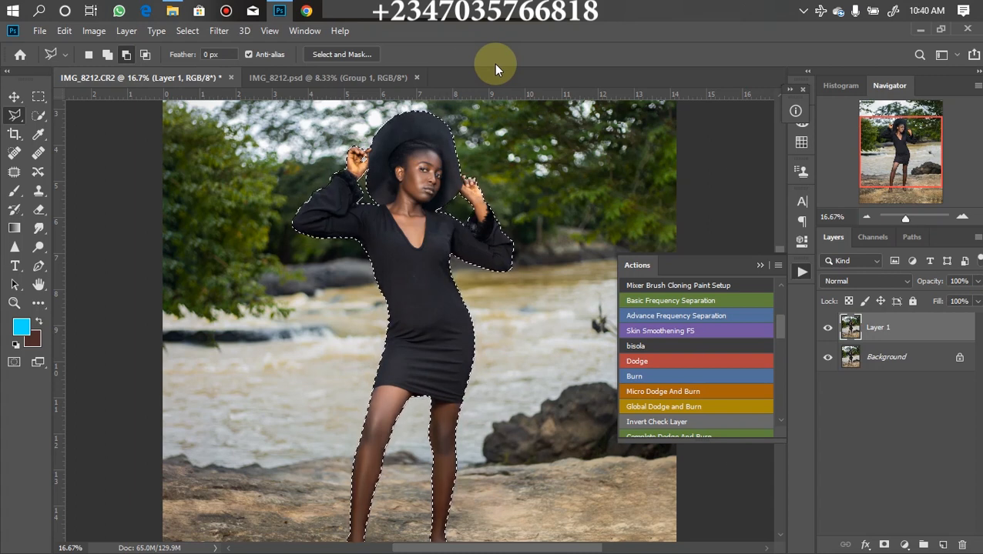
{"action": "left_click", "coordinate": [885, 545]}
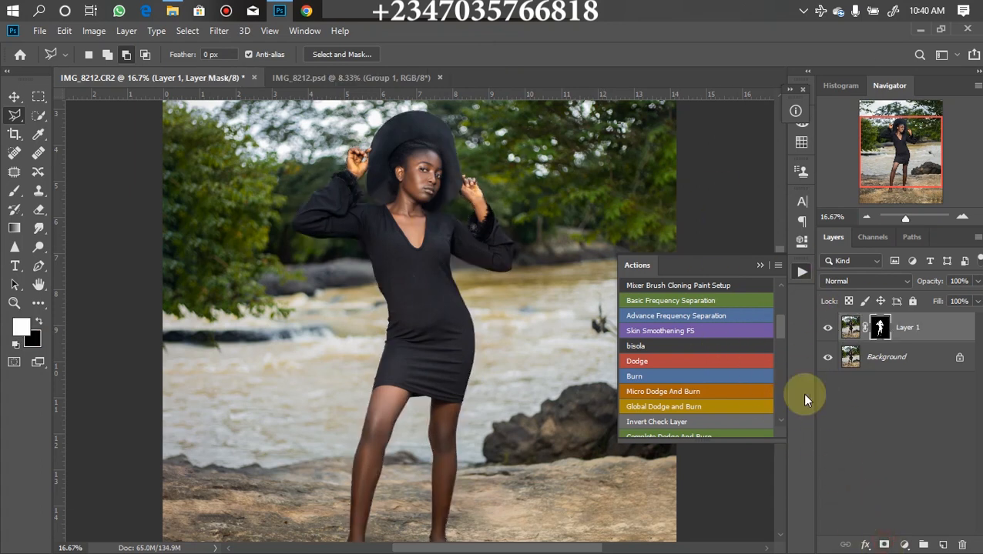
{"action": "left_click", "coordinate": [827, 357]}
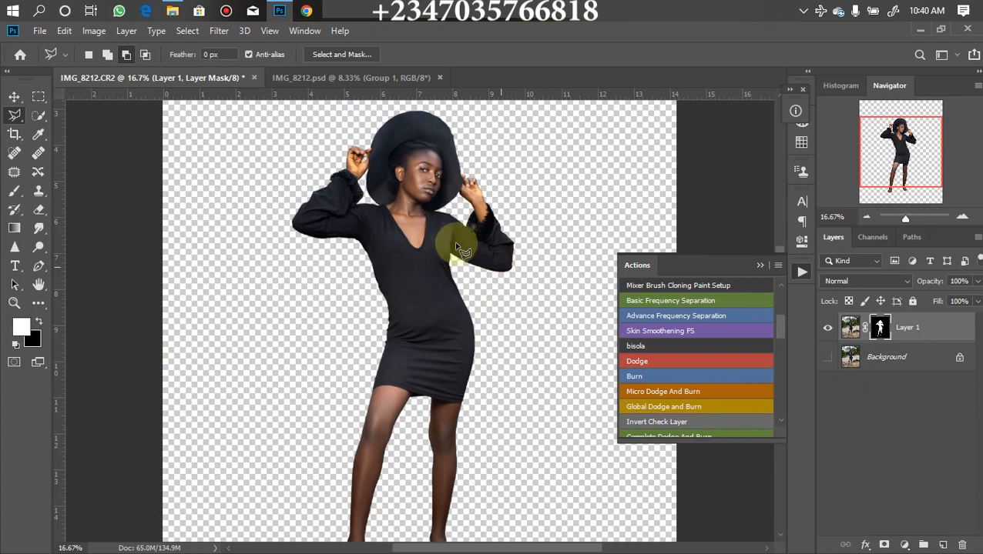
{"action": "scroll", "coordinate": [552, 225], "scroll_direction": "up", "scroll_amount": 1}
{"action": "scroll", "coordinate": [537, 230], "scroll_direction": "down", "scroll_amount": 2}
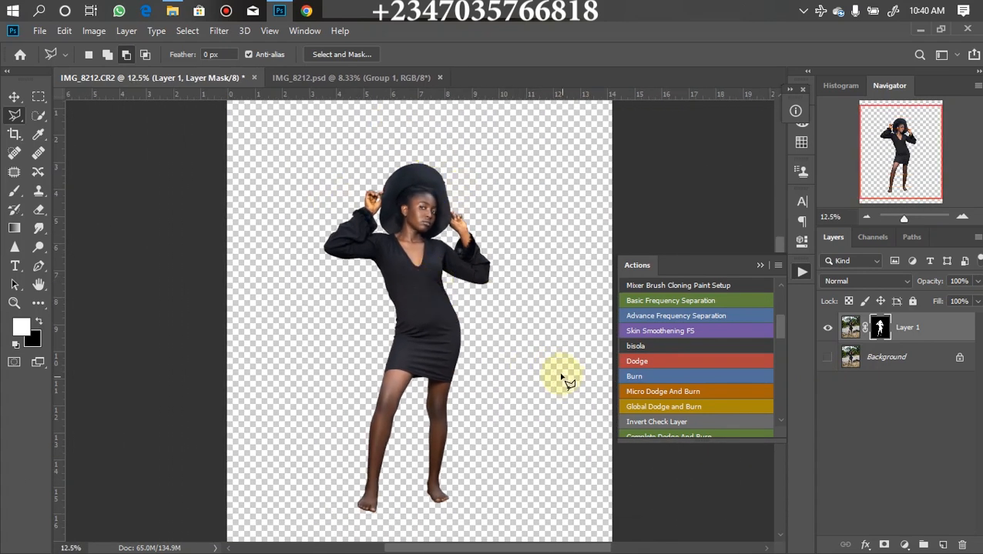
Undo hiding the Background layer and adding the mask to Layer 1
{"action": "key", "text": "ctrl+z"}
{"action": "key", "text": "ctrl+z"}
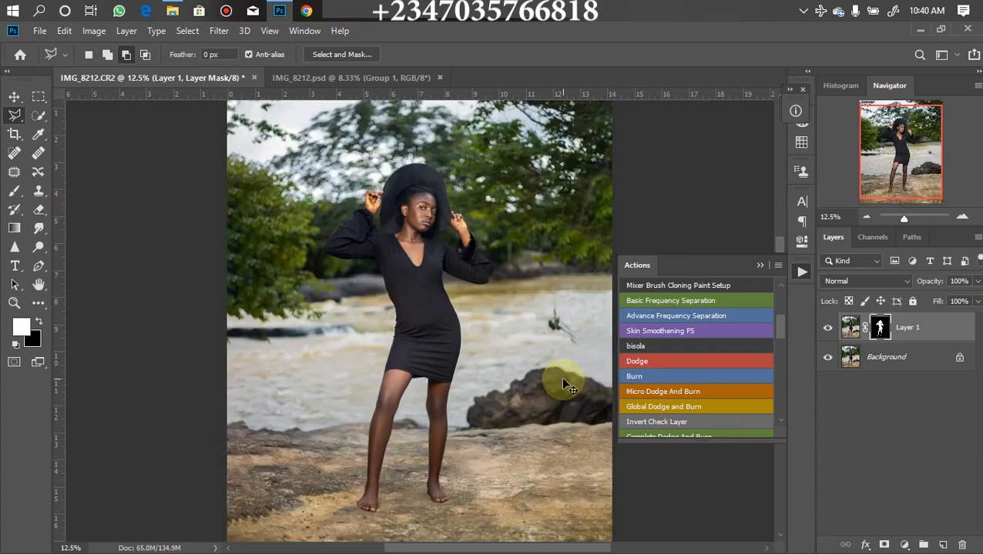
Feather the woman's selection by 1 pixel
{"action": "right_click", "coordinate": [424, 285]}
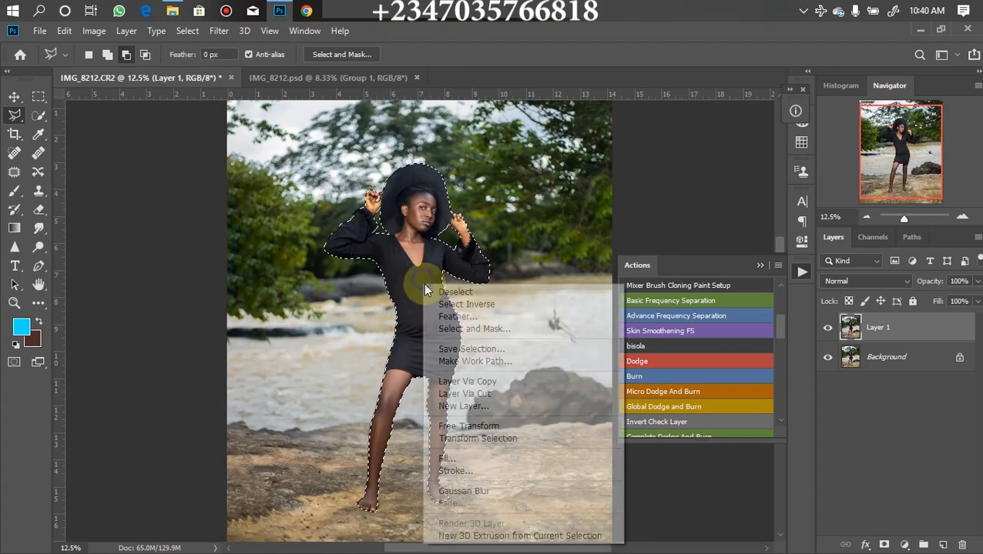
{"action": "left_click", "coordinate": [454, 317]}
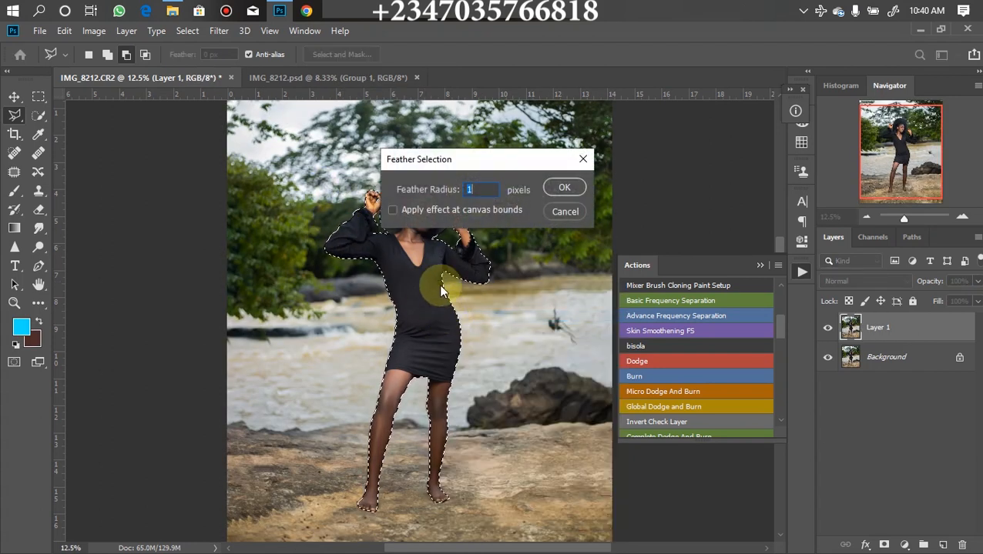
{"action": "key", "text": "Return"}
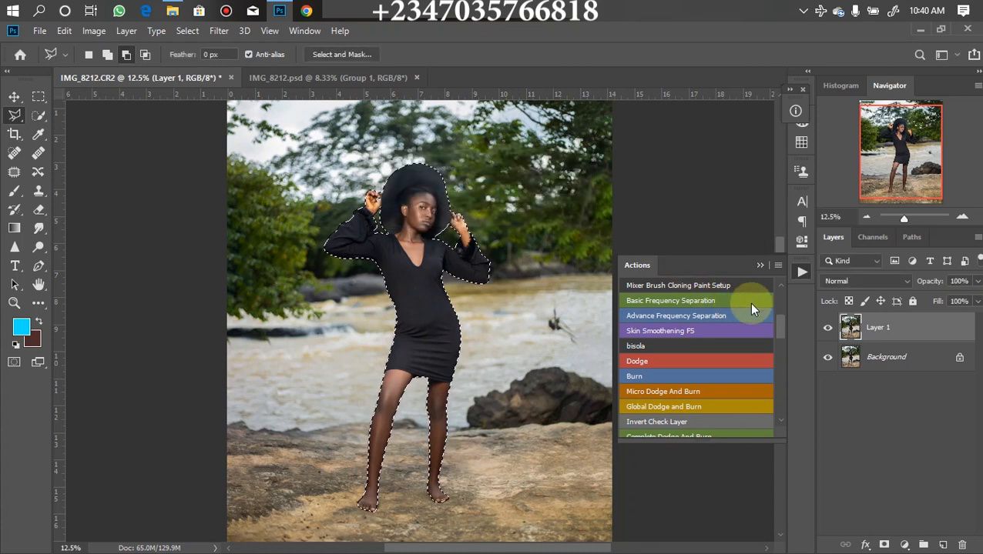
Mask Layer 1 with the woman's selection and hide the Background layer
{"action": "left_click", "coordinate": [884, 544]}
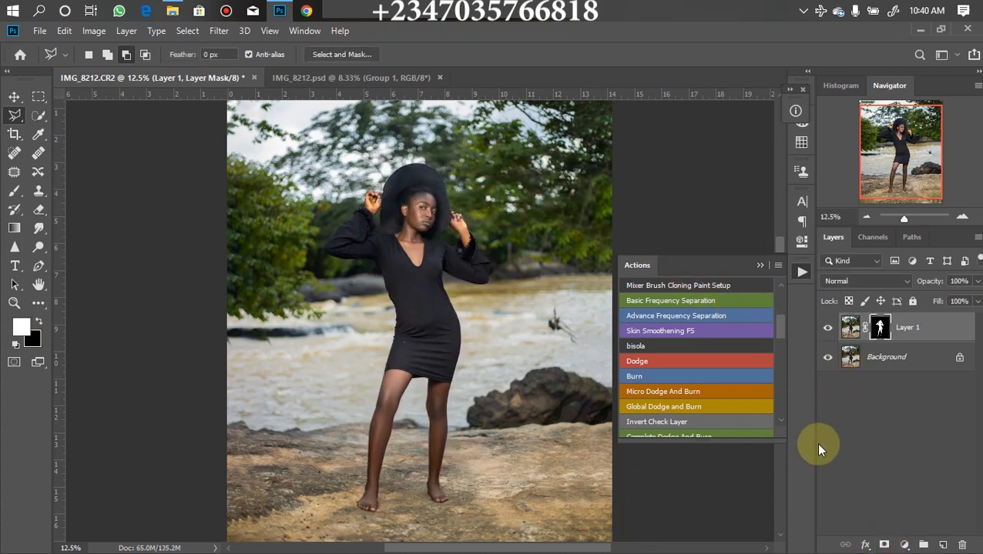
{"action": "left_click", "coordinate": [827, 358]}
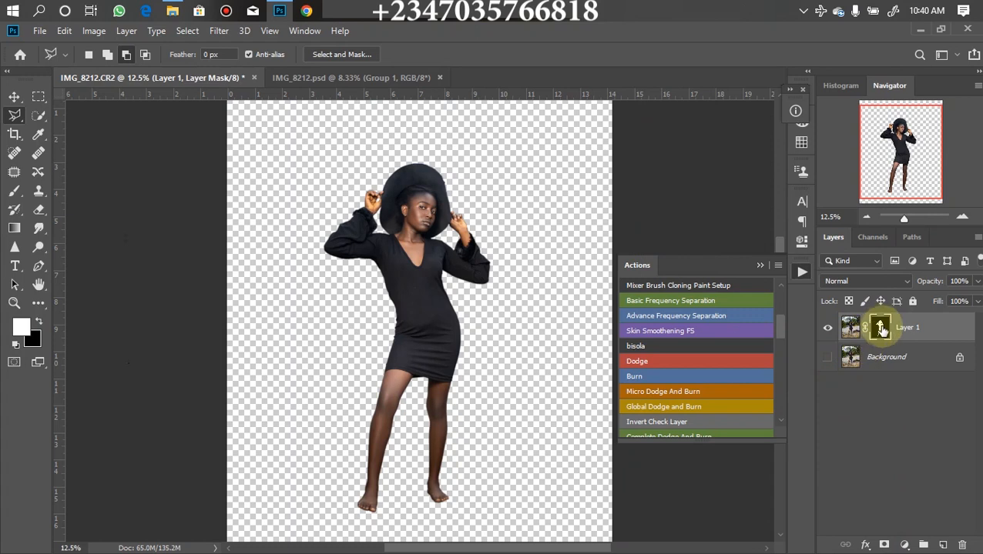
Refine Layer 1's mask edge along the fur cuff of the woman's left sleeve with the Refine Edge Brush at size 35
{"action": "double_click", "coordinate": [878, 327]}
{"action": "scroll", "coordinate": [537, 267], "scroll_direction": "up", "scroll_amount": 3}
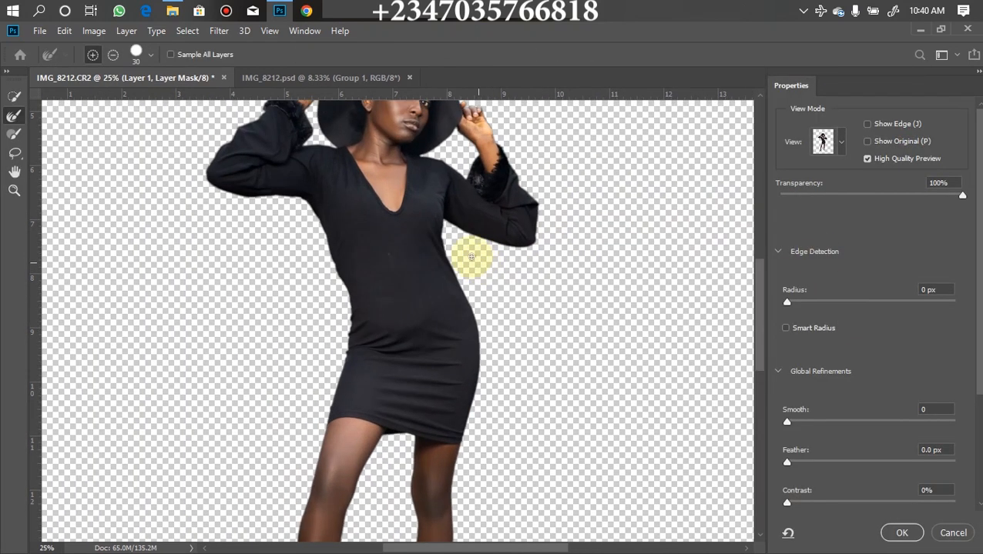
{"action": "left_click_drag", "start_coordinate": [524, 169], "coordinate": [513, 329]}
{"action": "scroll", "coordinate": [473, 329], "scroll_direction": "up", "scroll_amount": 1}
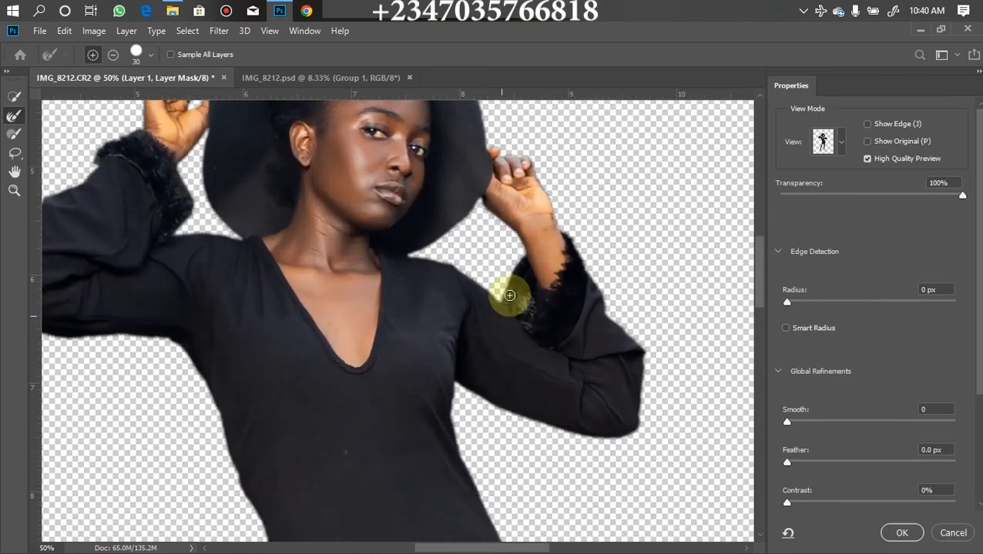
{"action": "mouse_move", "coordinate": [511, 287]}
{"action": "left_mouse_down"}
{"action": "mouse_move", "coordinate": [505, 281]}
{"action": "mouse_move", "coordinate": [555, 280]}
{"action": "mouse_move", "coordinate": [543, 217]}
{"action": "mouse_move", "coordinate": [511, 294]}
{"action": "left_mouse_up"}
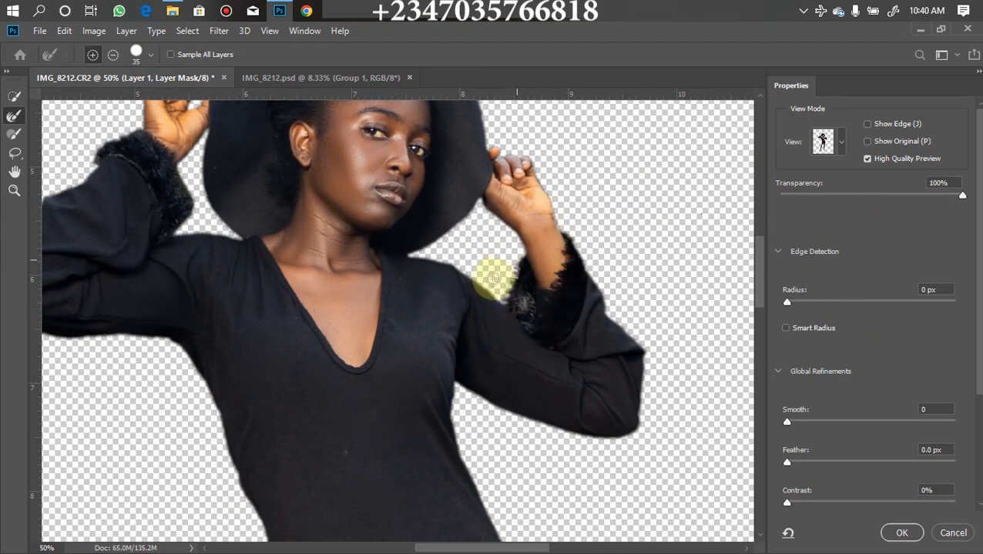
{"action": "mouse_move", "coordinate": [496, 286]}
{"action": "left_mouse_down"}
{"action": "mouse_move", "coordinate": [517, 318]}
{"action": "mouse_move", "coordinate": [573, 238]}
{"action": "left_mouse_up"}
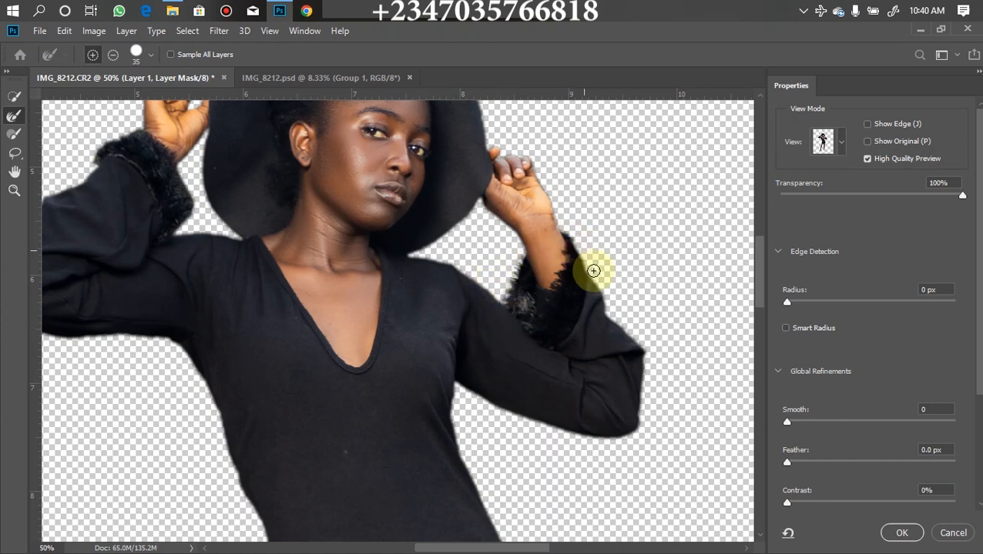
Refine the mask edge around the fur cuff of her other sleeve and apply the mask refinement
{"action": "left_click_drag", "start_coordinate": [481, 246], "coordinate": [555, 319]}
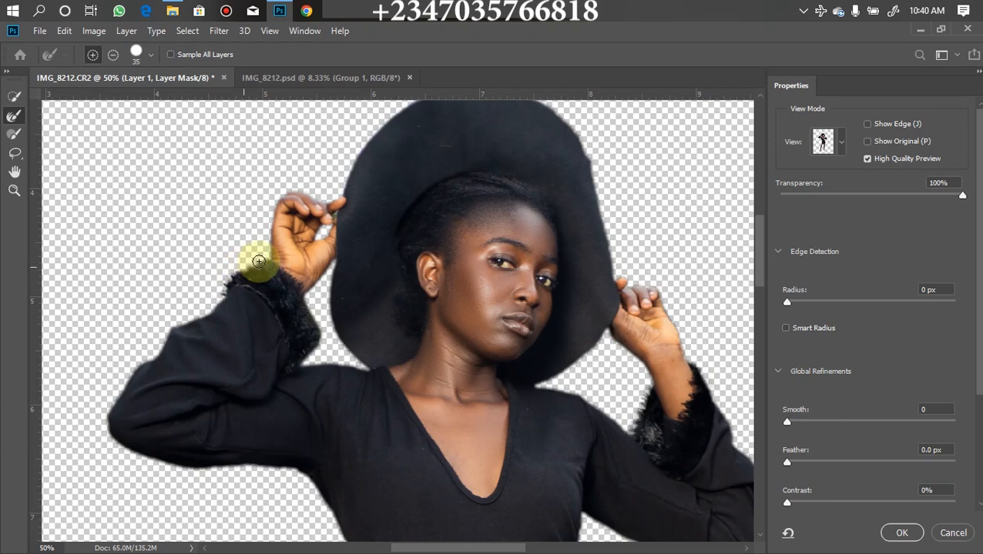
{"action": "mouse_move", "coordinate": [258, 262]}
{"action": "left_mouse_down"}
{"action": "mouse_move", "coordinate": [226, 282]}
{"action": "mouse_move", "coordinate": [298, 348]}
{"action": "mouse_move", "coordinate": [300, 380]}
{"action": "left_mouse_up"}
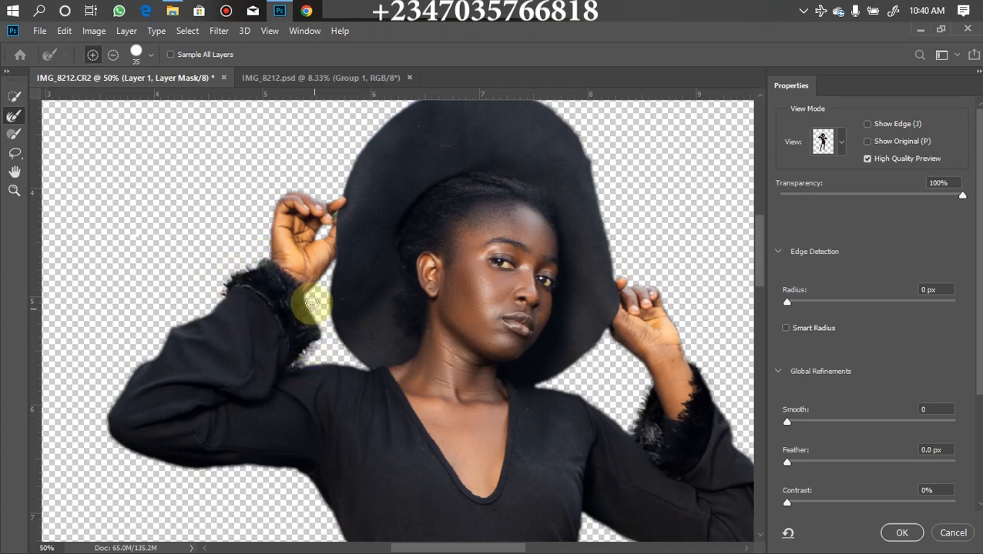
{"action": "scroll", "coordinate": [340, 383], "scroll_direction": "down", "scroll_amount": 5}
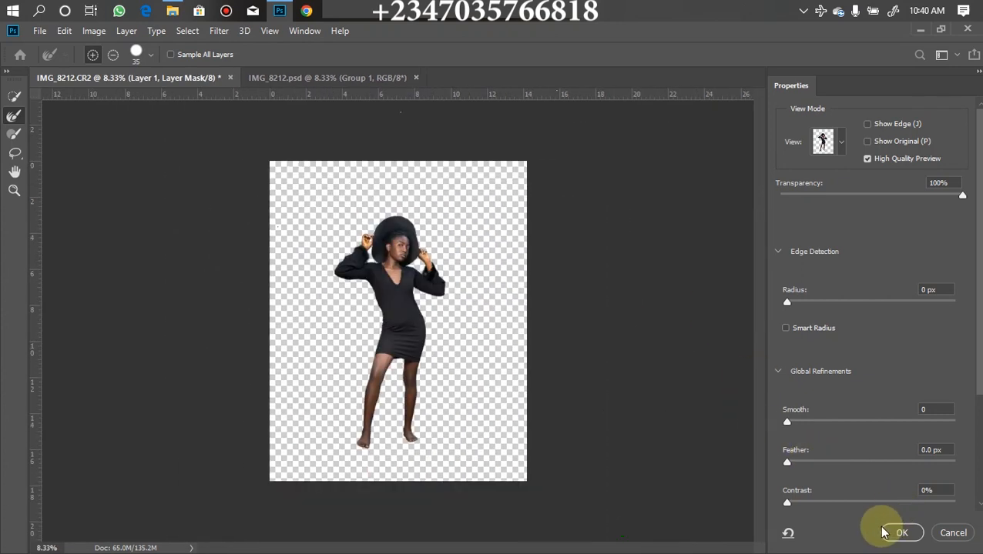
{"action": "left_click", "coordinate": [899, 533]}
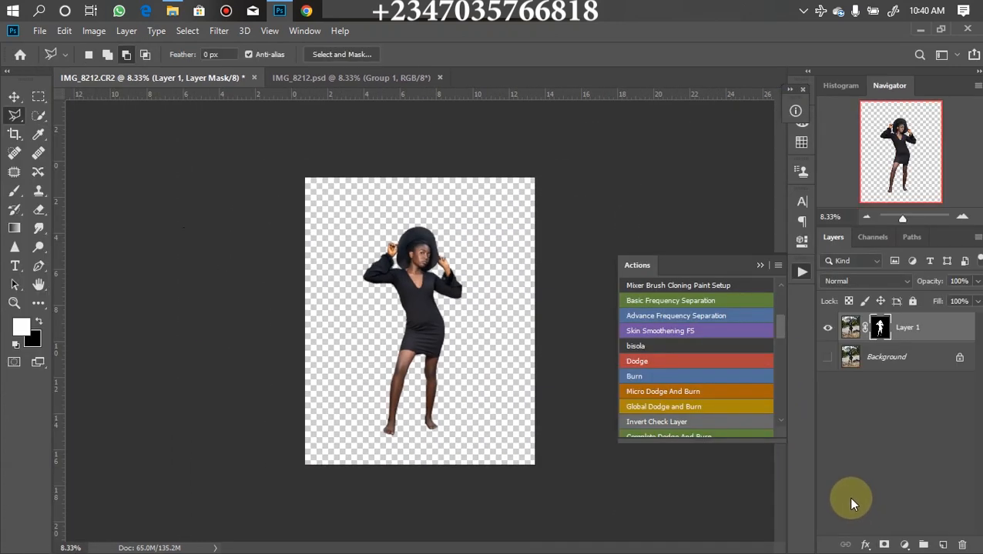
Show the Background layer again and duplicate it
{"action": "left_click", "coordinate": [828, 358]}
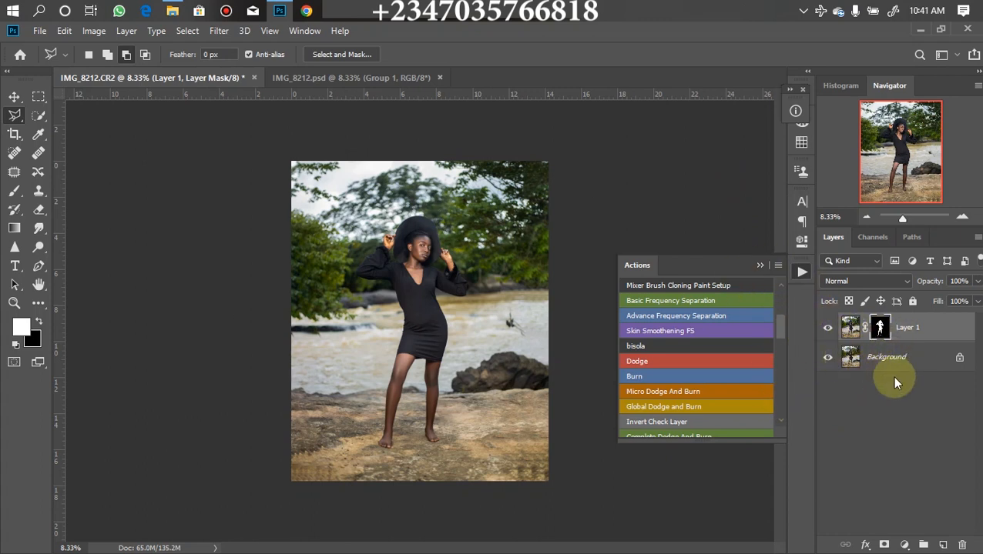
{"action": "left_click", "coordinate": [895, 357]}
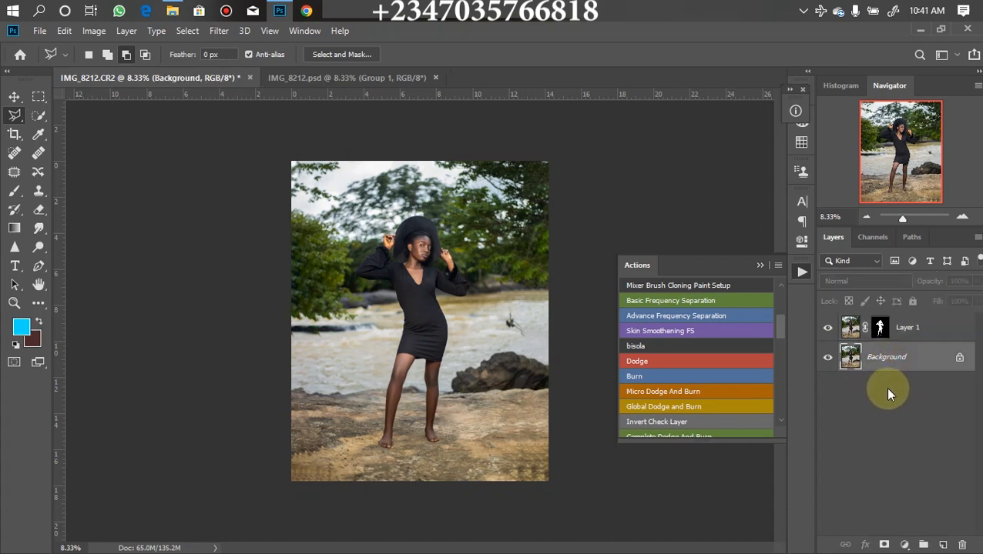
{"action": "key", "text": "ctrl+j"}
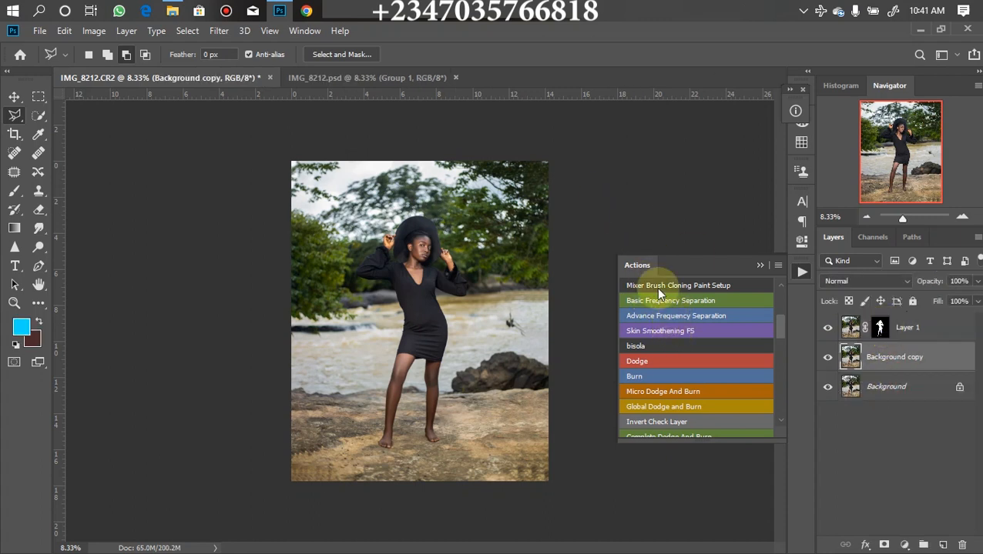
Load Layer 1's mask as a selection and expand it by 10 pixels
{"action": "left_click", "coordinate": [880, 328], "text": "ctrl"}
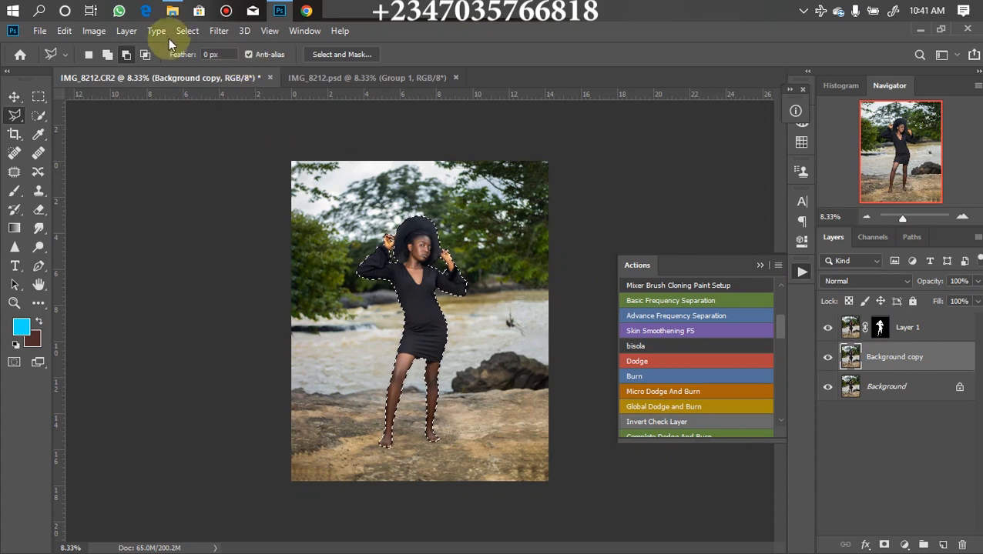
{"action": "left_click", "coordinate": [187, 32]}
{"action": "mouse_move", "coordinate": [289, 243]}
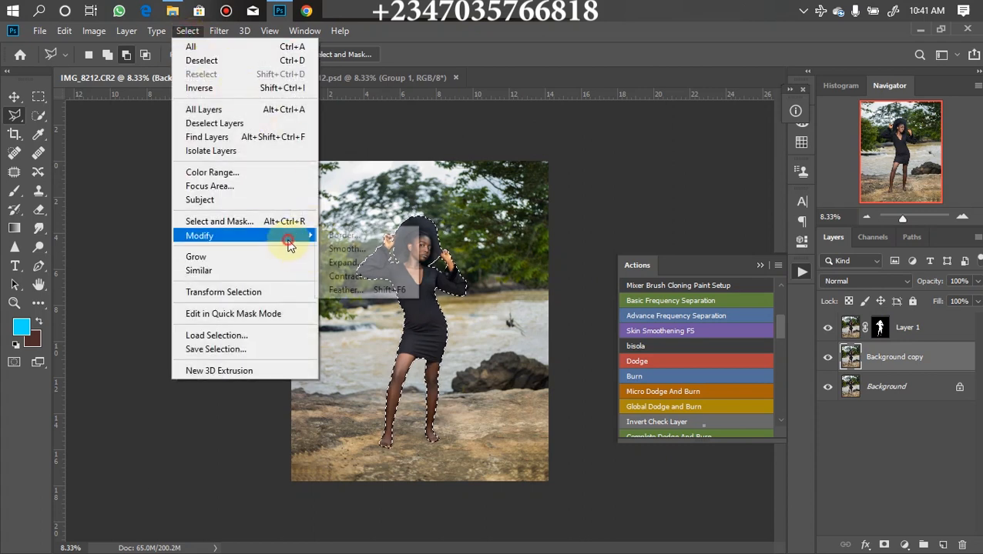
{"action": "left_click", "coordinate": [343, 263]}
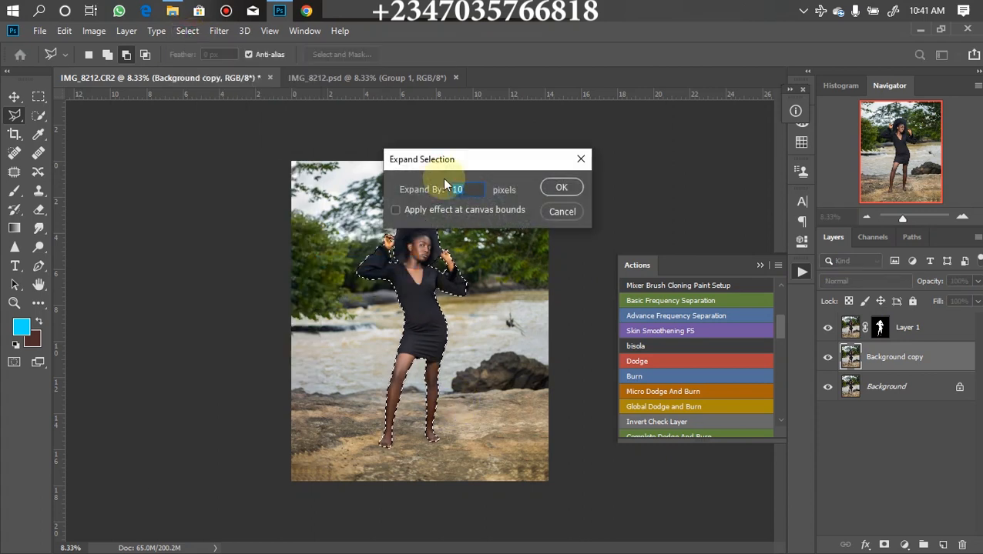
{"action": "key", "text": "Return"}
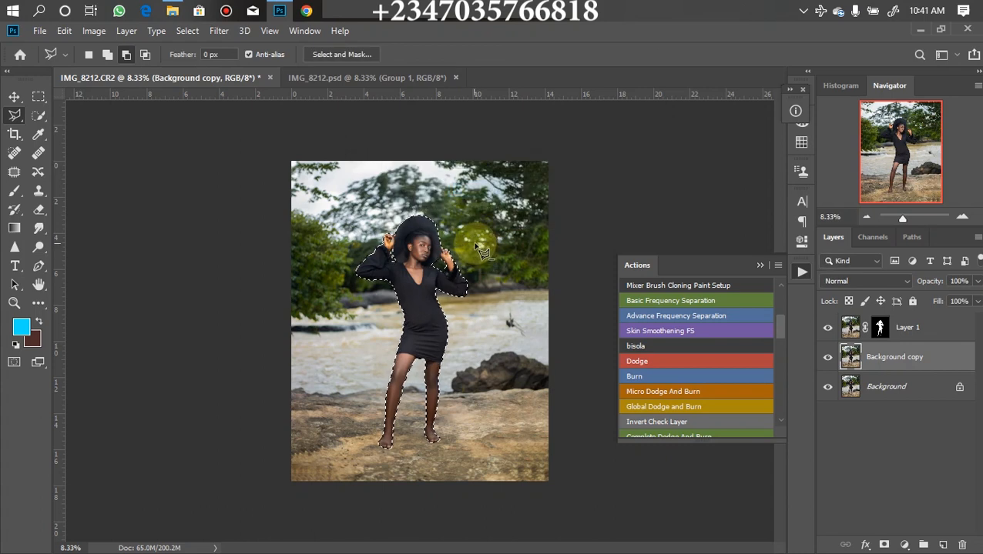
Fill the woman's area on Background copy with Content-Aware at 100% opacity, check it with Layer 1 hidden, and deselect
{"action": "right_click", "coordinate": [400, 291]}
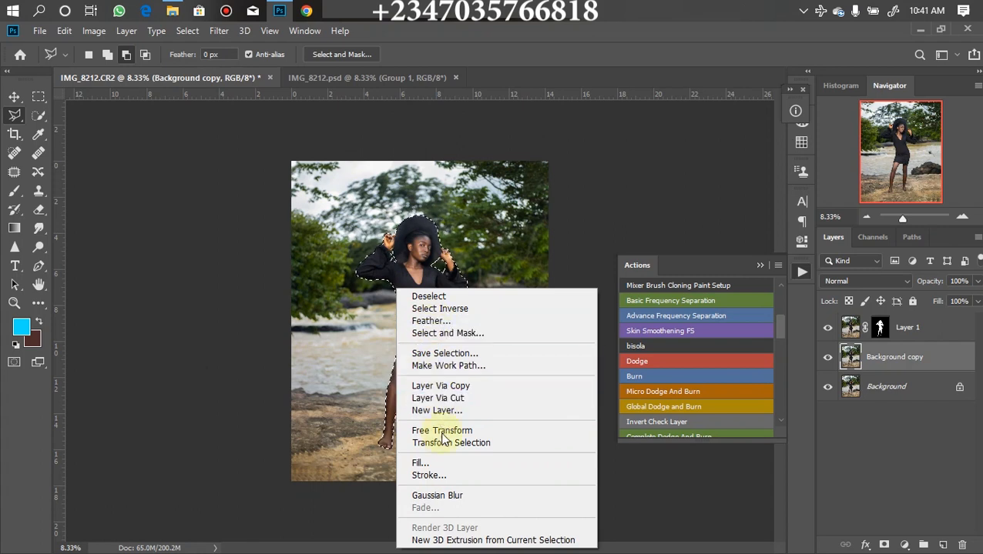
{"action": "left_click", "coordinate": [443, 462]}
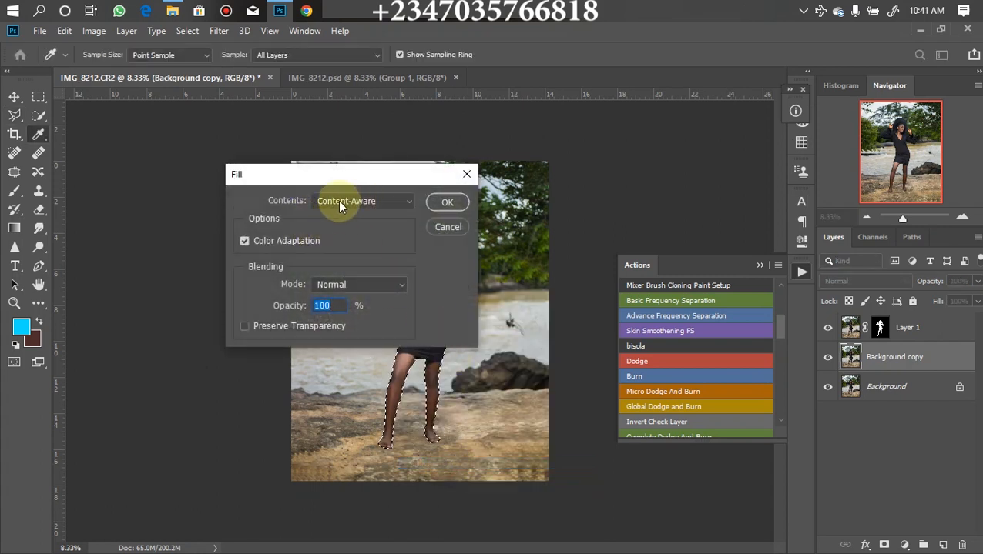
{"action": "left_click", "coordinate": [445, 202]}
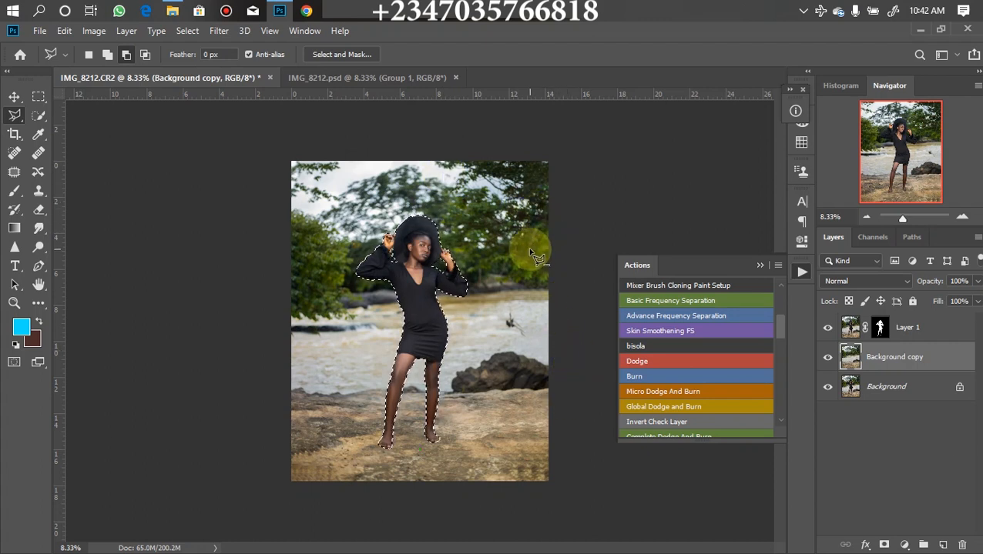
{"action": "left_click", "coordinate": [828, 327]}
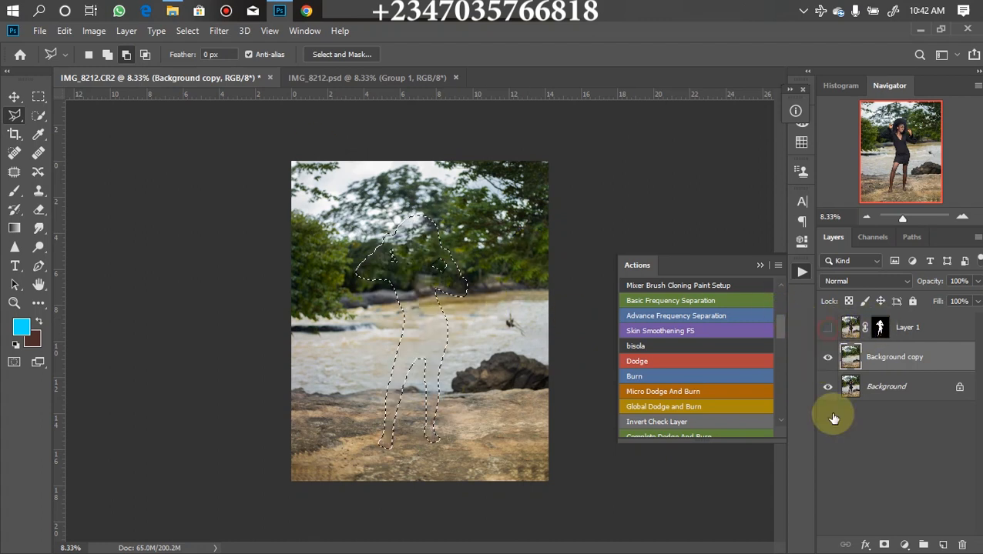
{"action": "key", "text": "ctrl+d"}
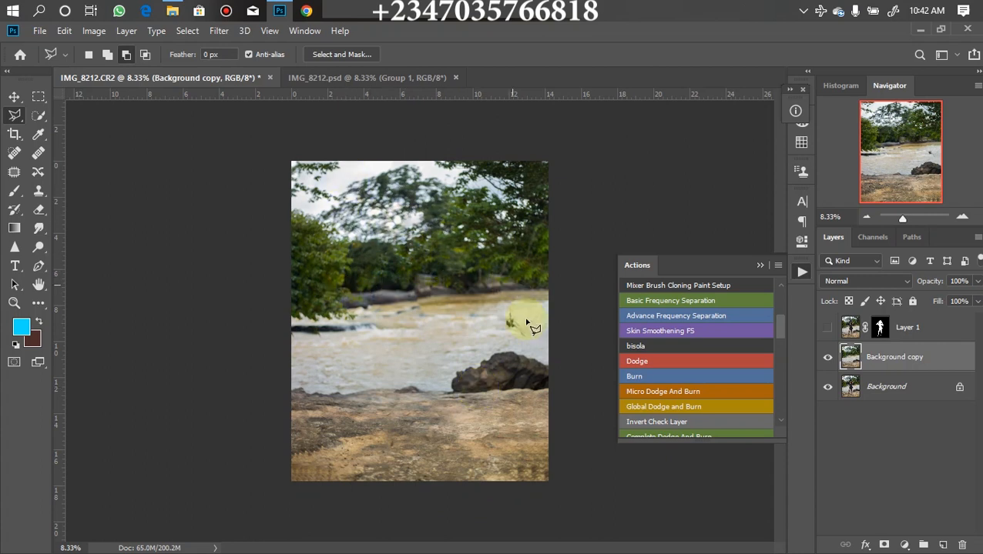
{"action": "left_click", "coordinate": [828, 330]}
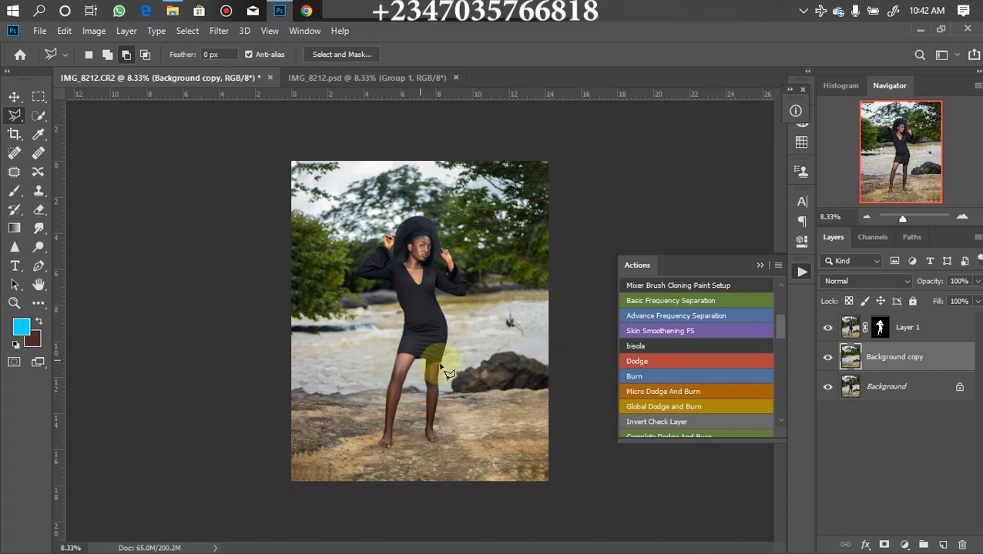
Select the rocky ground and boulder on Background copy with the Quick Selection tool and copy them to a new layer
{"action": "right_click", "coordinate": [40, 121]}
{"action": "left_click", "coordinate": [102, 116]}
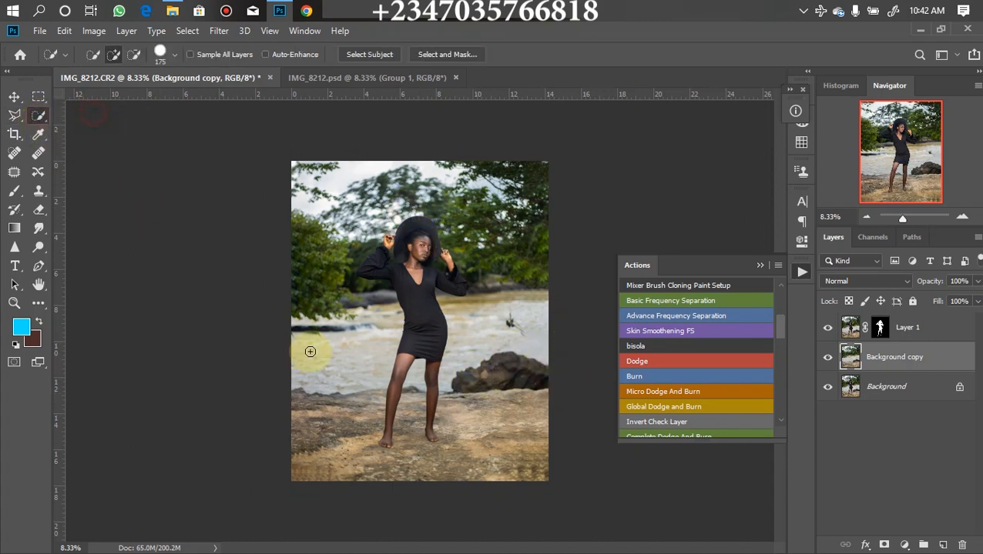
{"action": "mouse_move", "coordinate": [288, 423]}
{"action": "left_mouse_down"}
{"action": "mouse_move", "coordinate": [345, 420]}
{"action": "mouse_move", "coordinate": [303, 404]}
{"action": "mouse_move", "coordinate": [417, 395]}
{"action": "mouse_move", "coordinate": [398, 433]}
{"action": "mouse_move", "coordinate": [320, 478]}
{"action": "mouse_move", "coordinate": [395, 471]}
{"action": "mouse_move", "coordinate": [345, 484]}
{"action": "mouse_move", "coordinate": [490, 420]}
{"action": "mouse_move", "coordinate": [459, 422]}
{"action": "mouse_move", "coordinate": [490, 420]}
{"action": "mouse_move", "coordinate": [477, 396]}
{"action": "mouse_move", "coordinate": [488, 375]}
{"action": "mouse_move", "coordinate": [493, 402]}
{"action": "left_mouse_up"}
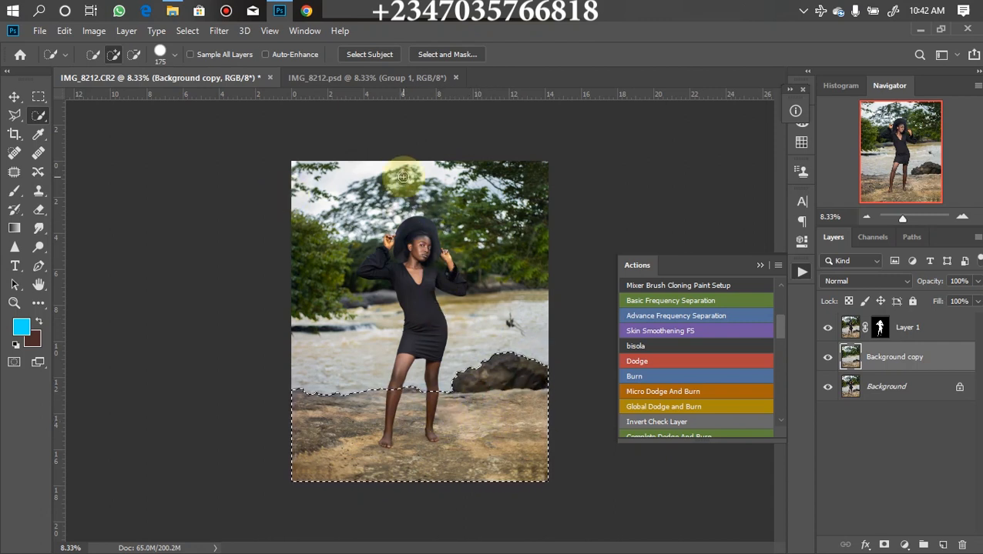
{"action": "key", "text": "ctrl+j"}
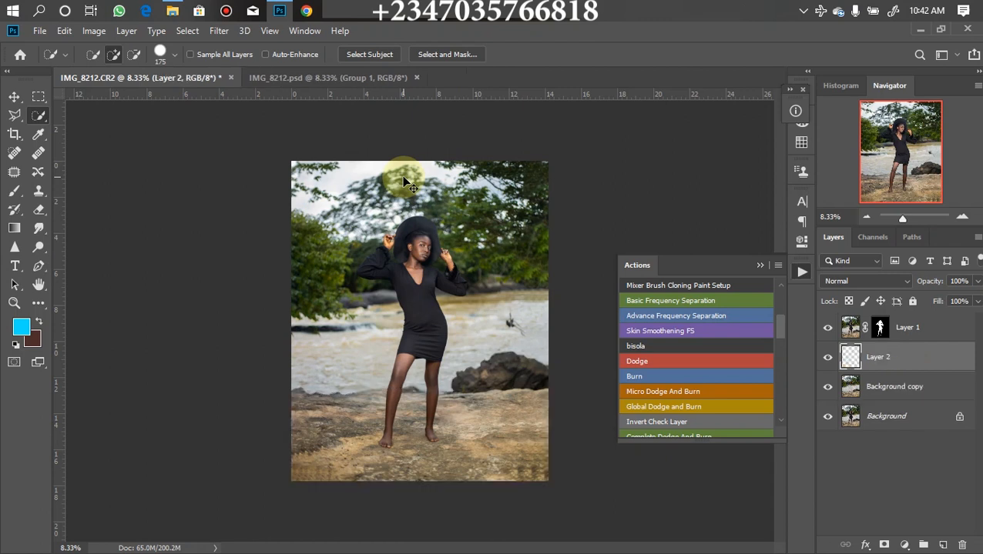
Check the isolated rocks by temporarily hiding Background copy, Background and Layer 1
{"action": "left_click", "coordinate": [828, 386]}
{"action": "left_click", "coordinate": [828, 417]}
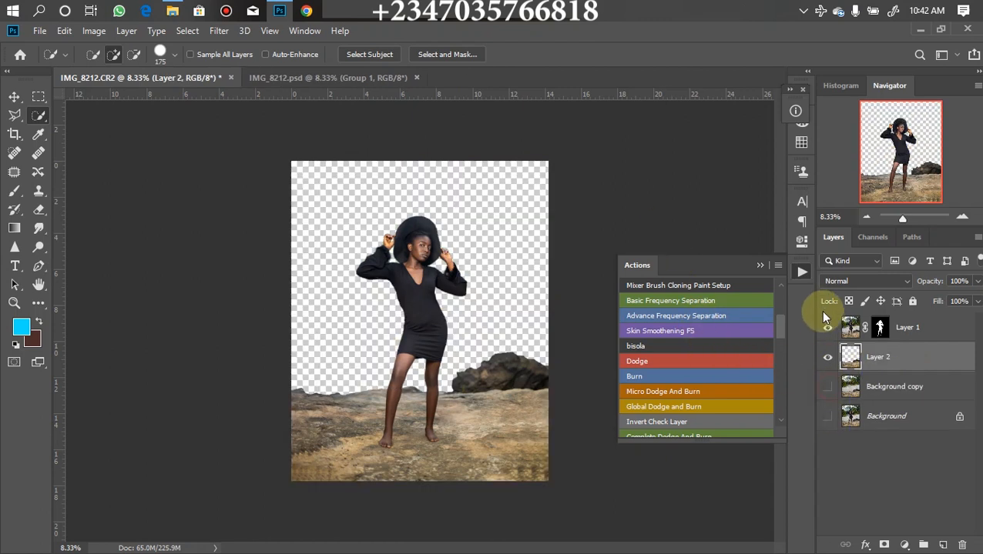
{"action": "left_click", "coordinate": [827, 327]}
{"action": "left_click", "coordinate": [827, 327]}
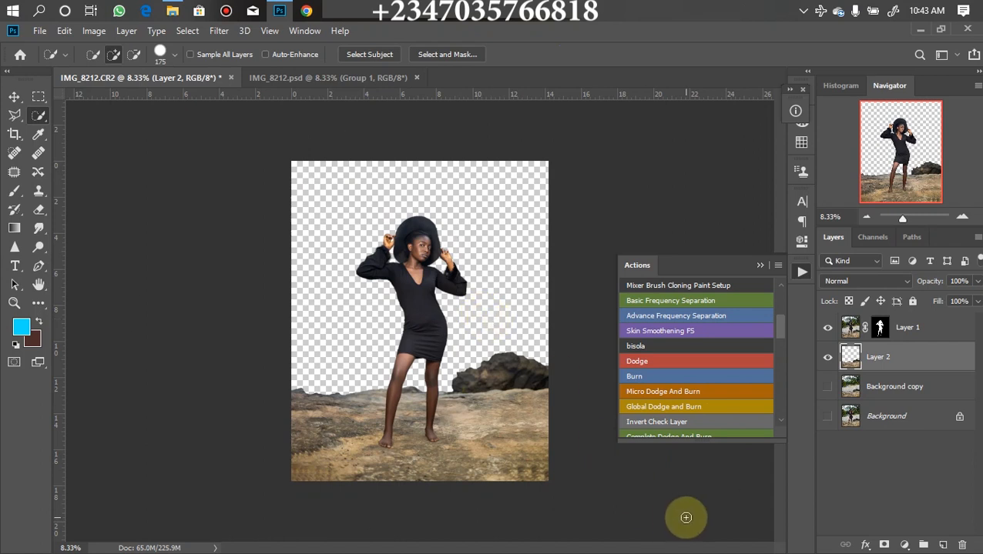
{"action": "left_click_drag", "start_coordinate": [827, 386], "coordinate": [827, 417]}
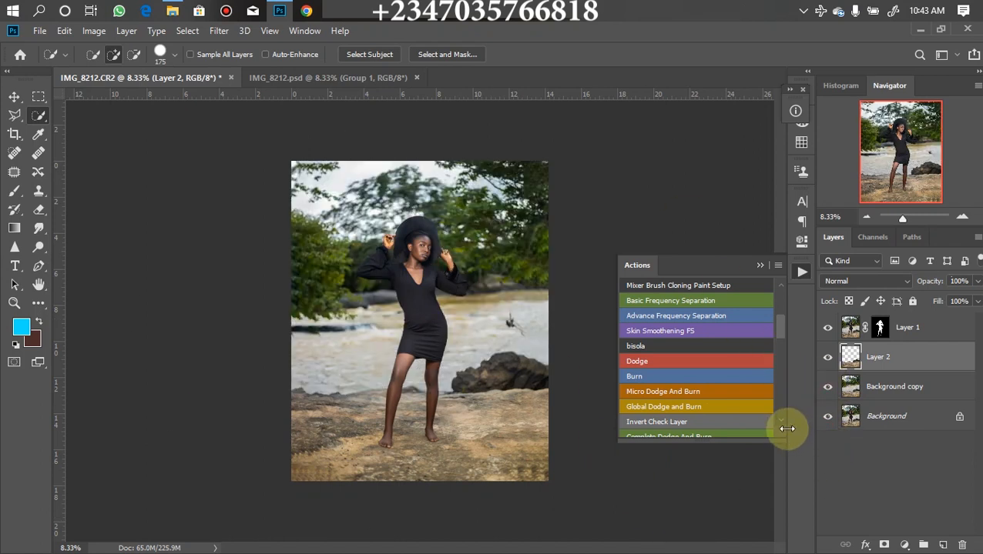
Load the rock layer's outline as a selection and rename Layer 2 as rocky
{"action": "left_click", "coordinate": [852, 362], "text": "ctrl"}
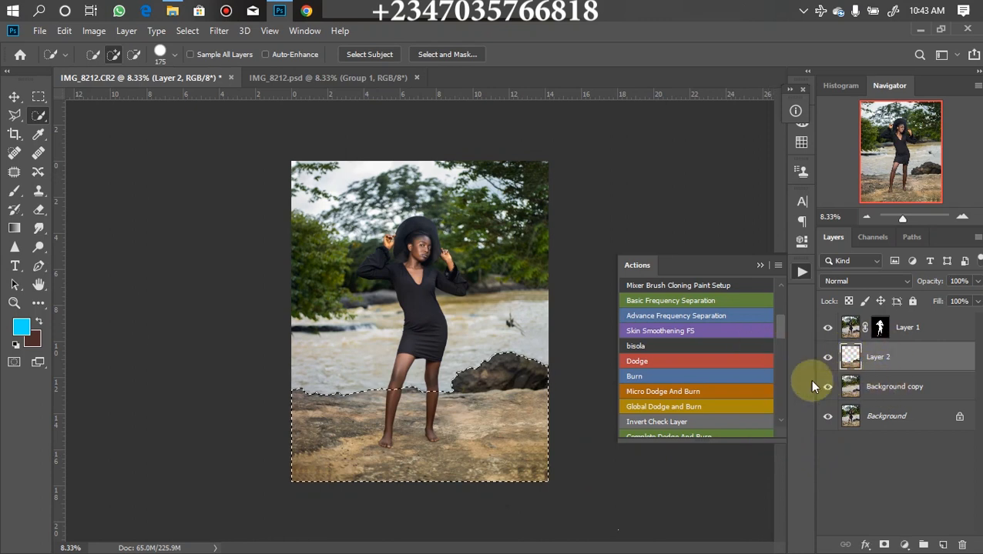
{"action": "double_click", "coordinate": [876, 358]}
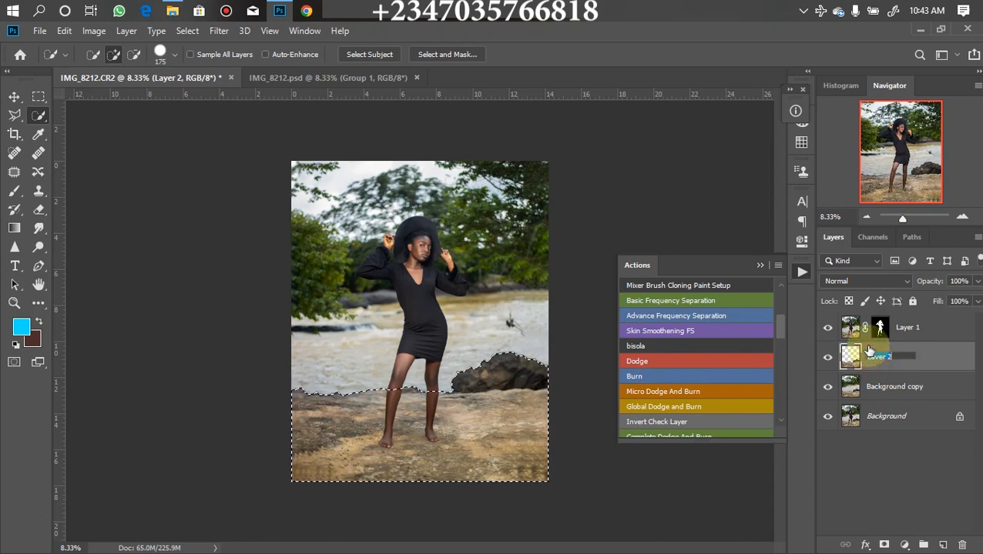
{"action": "key", "text": "BackSpace"}
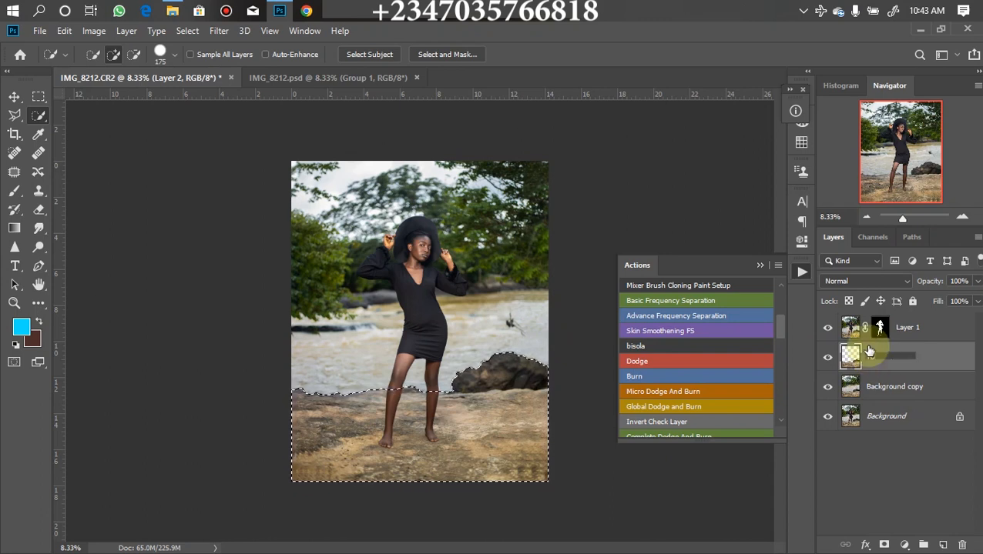
{"action": "type", "text": "rocky"}
{"action": "key", "text": "Return"}
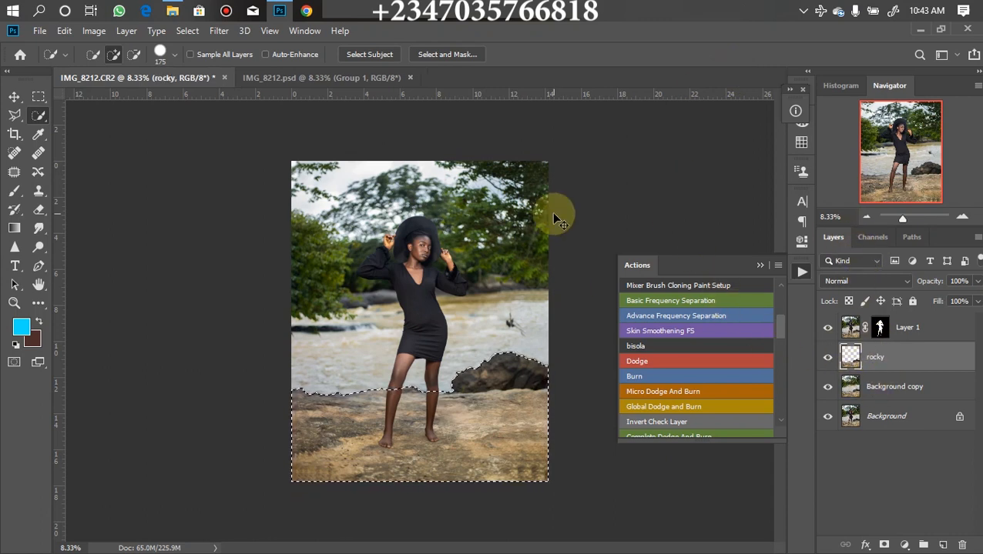
Invert the rock selection and copy the remaining trees, sky and water from Background copy to a new layer
{"action": "key", "text": "ctrl+shift+i"}
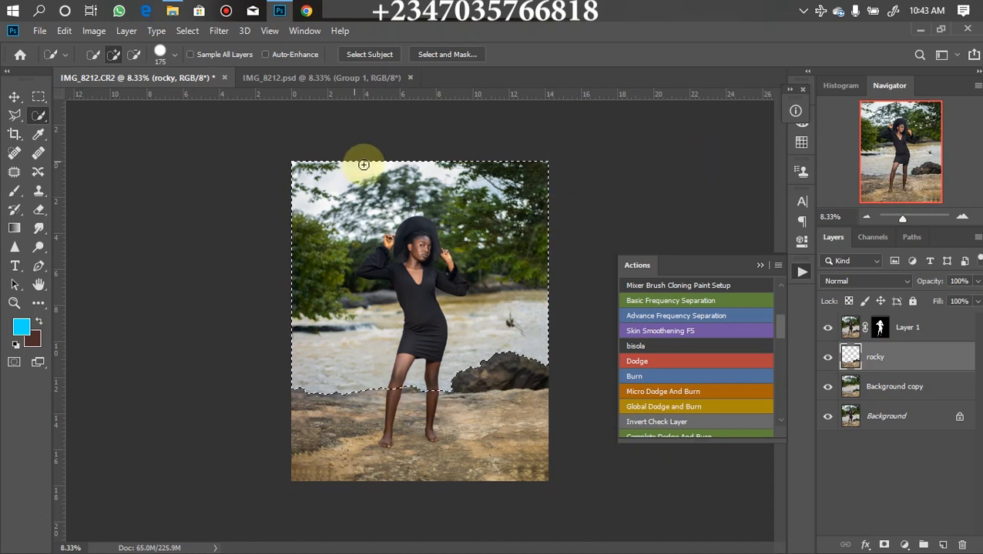
{"action": "left_click", "coordinate": [883, 393]}
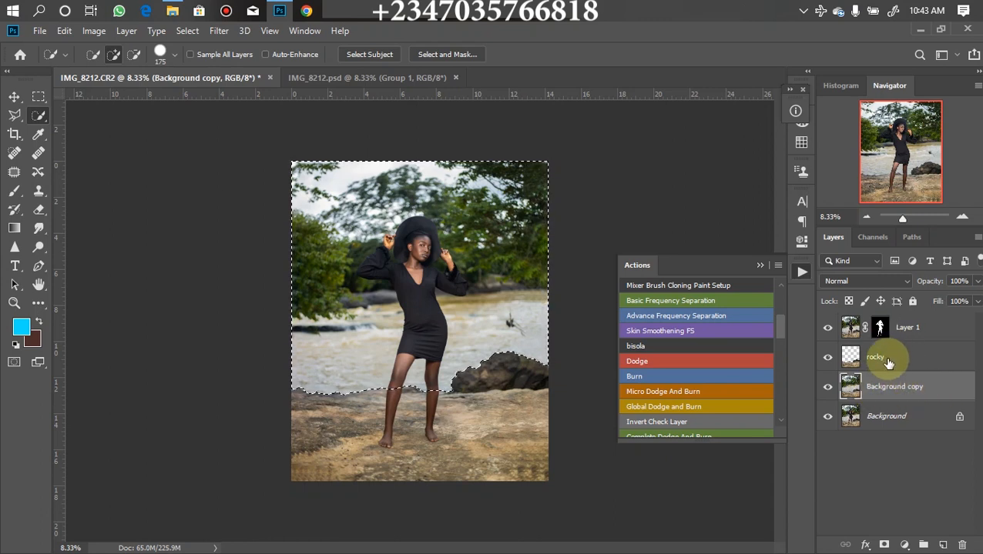
{"action": "key", "text": "ctrl+j"}
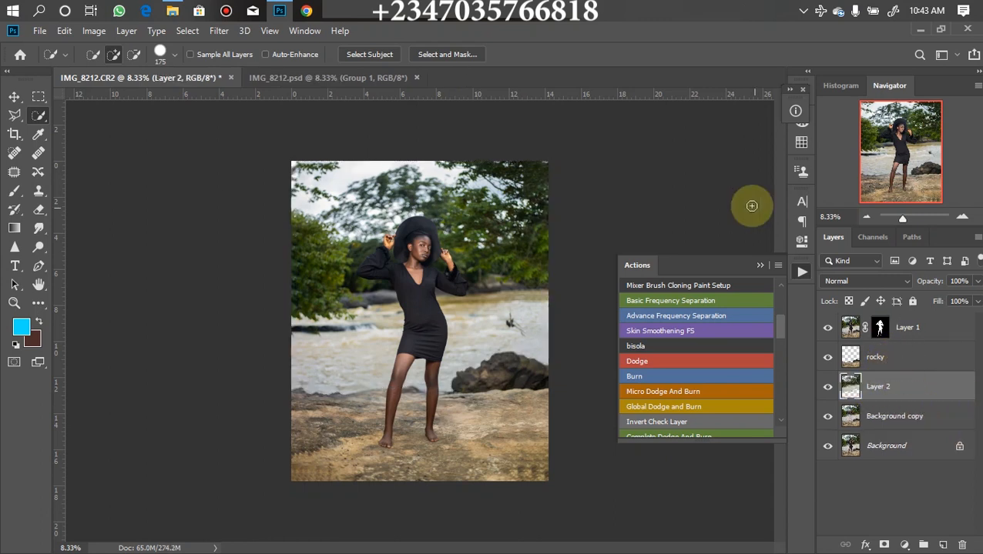
Check the isolated scenery on Layer 2 by temporarily hiding Layer 1, rocky, Background copy and Background
{"action": "left_click", "coordinate": [827, 357]}
{"action": "left_click", "coordinate": [827, 331]}
{"action": "left_click", "coordinate": [828, 418]}
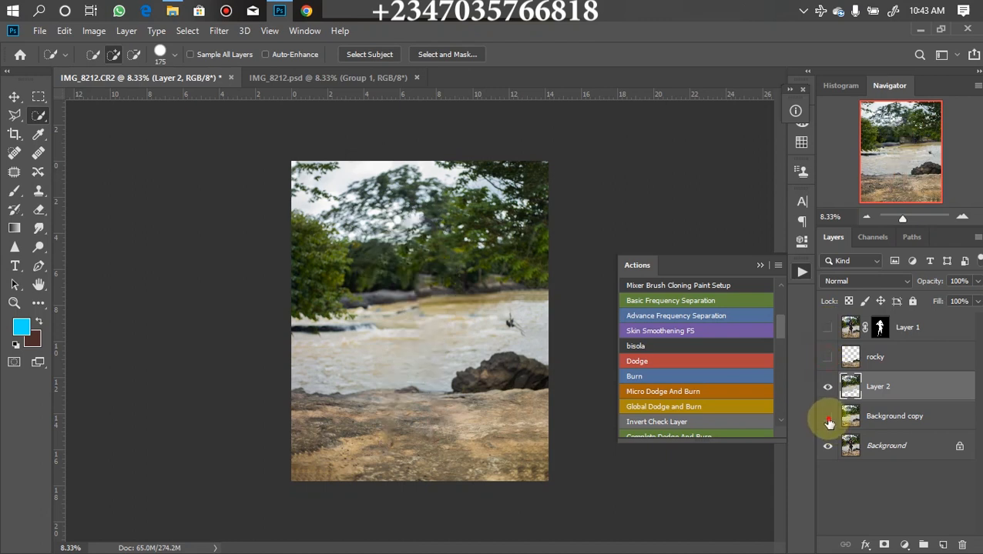
{"action": "left_click", "coordinate": [827, 446]}
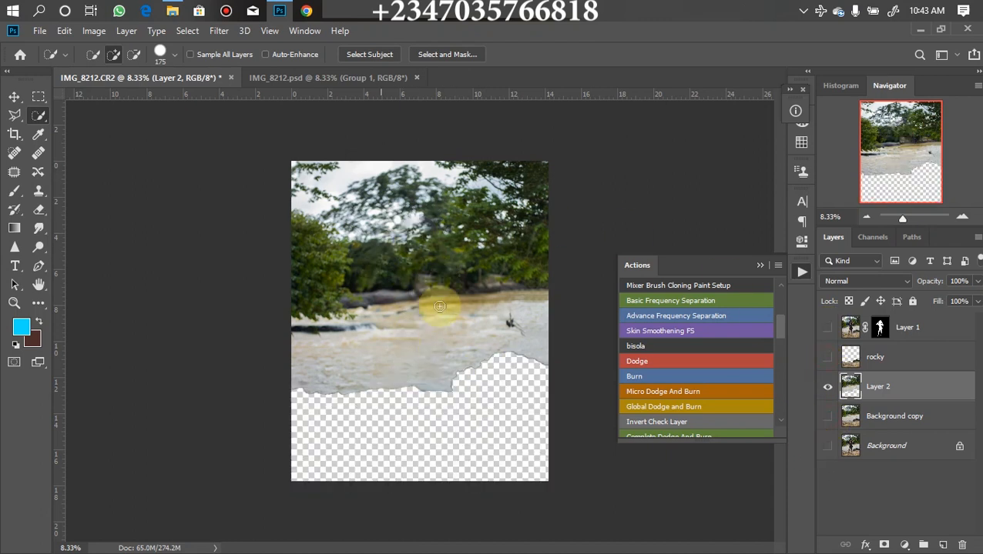
{"action": "left_click", "coordinate": [823, 445]}
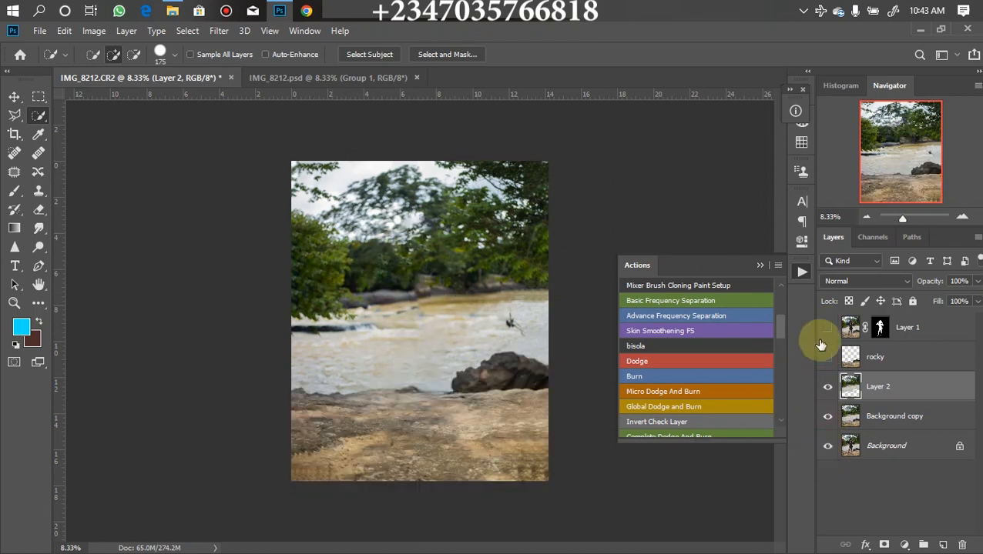
{"action": "left_click", "coordinate": [822, 332]}
{"action": "left_click", "coordinate": [823, 356]}
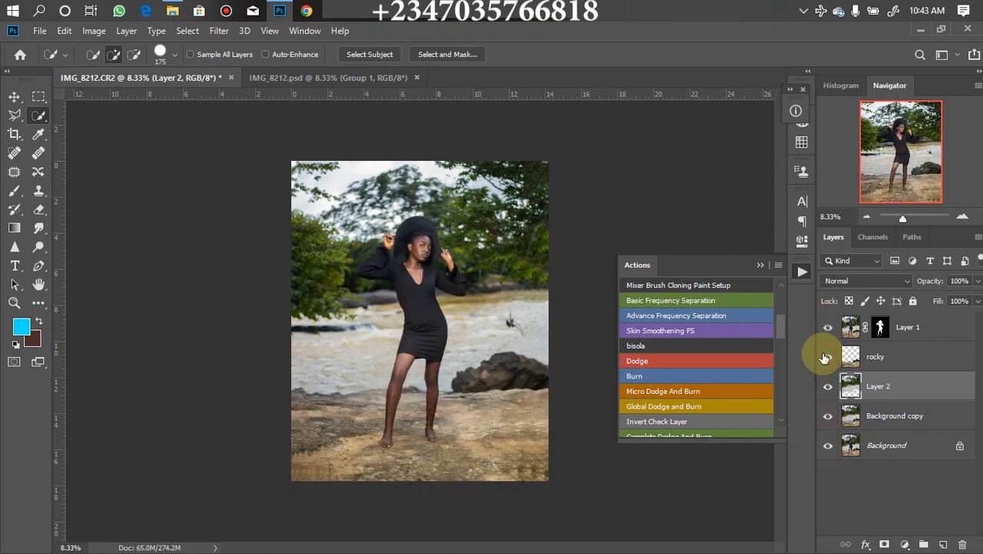
Rename Layer 2 as green
{"action": "double_click", "coordinate": [879, 388]}
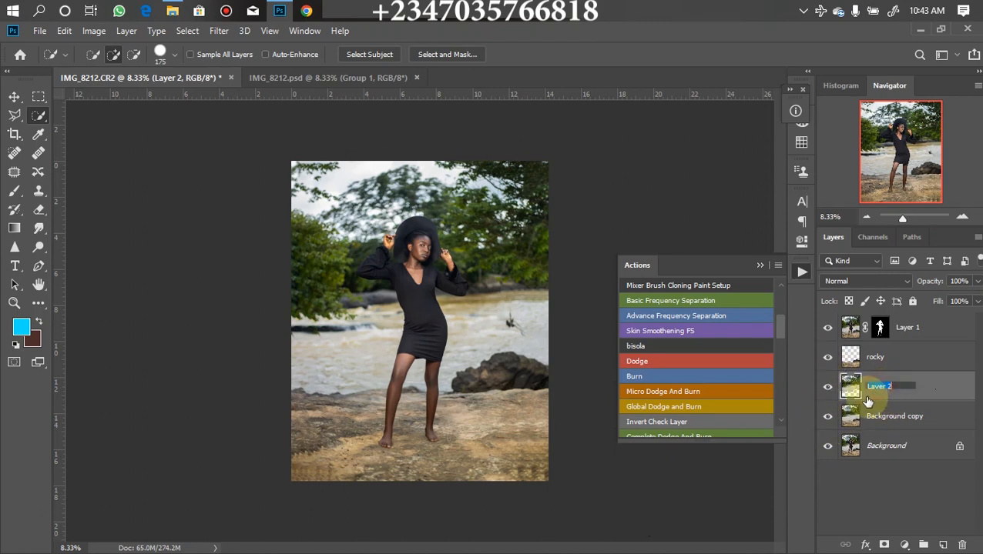
{"action": "key", "text": "BackSpace"}
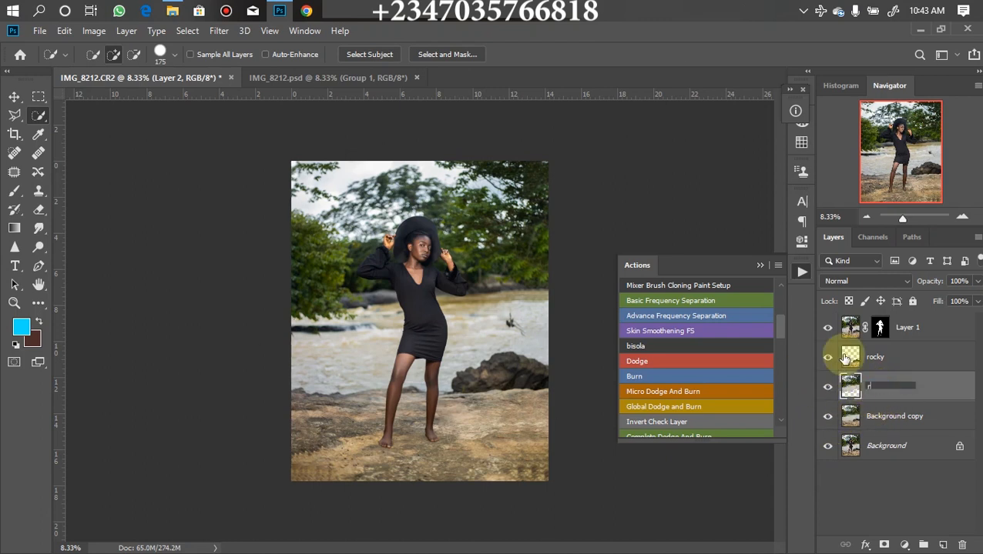
{"action": "type", "text": "o"}
{"action": "type", "text": "reee"}
{"action": "key", "text": "BackSpace"}
{"action": "type", "text": "n"}
{"action": "key", "text": "Return"}
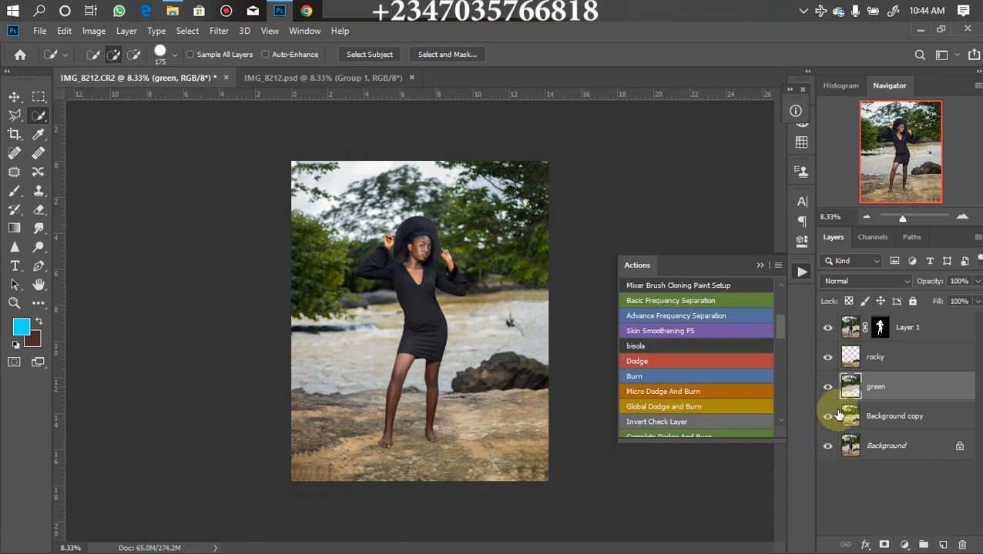
Apply a Gaussian Blur to the green layer so the trees and water soften, and compare it by toggling the layer's visibility
{"action": "left_click", "coordinate": [218, 31]}
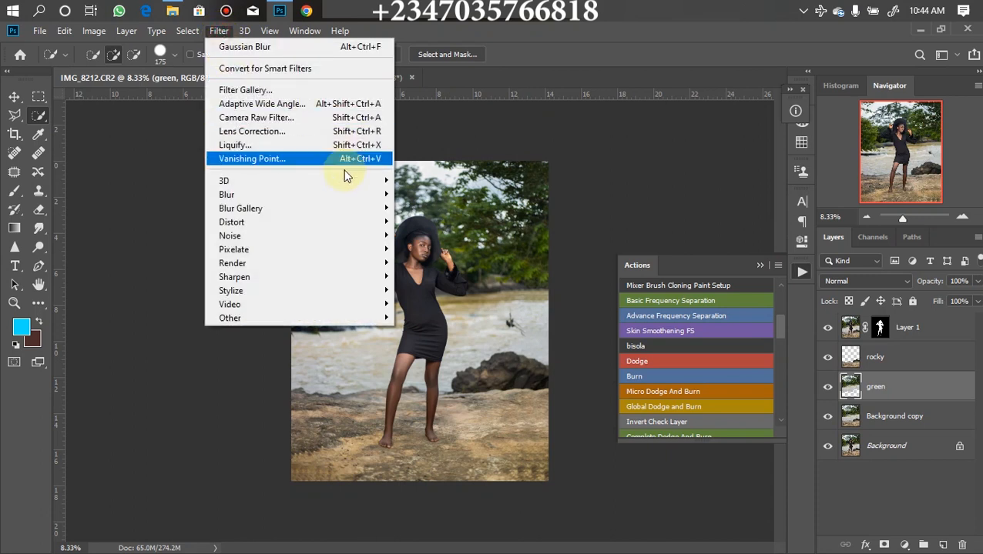
{"action": "mouse_move", "coordinate": [339, 195]}
{"action": "left_click", "coordinate": [454, 250]}
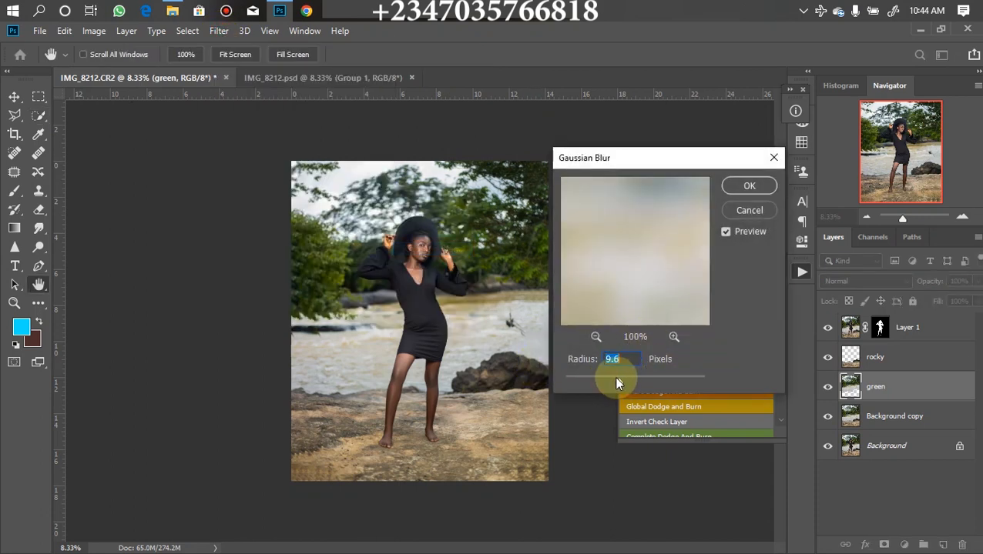
{"action": "left_click_drag", "start_coordinate": [629, 374], "coordinate": [631, 376]}
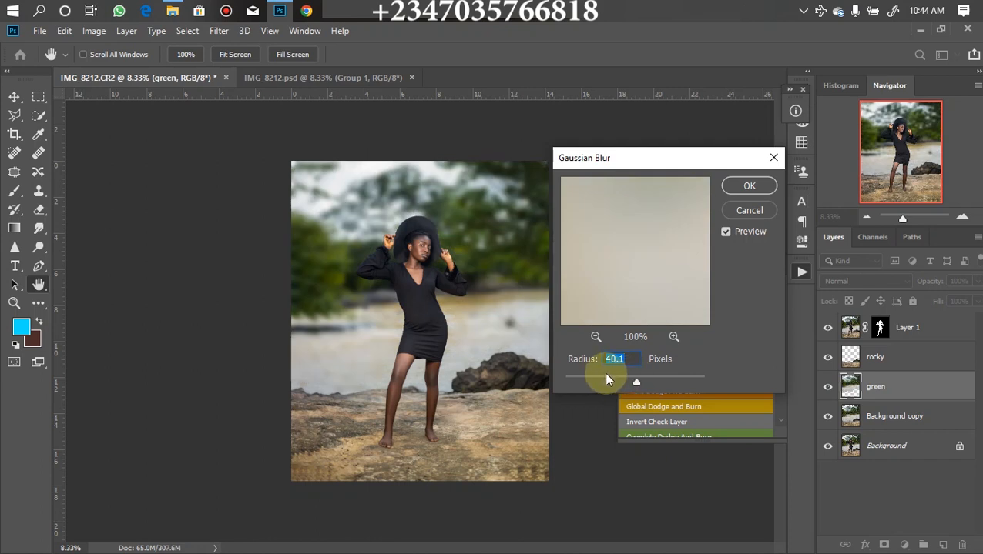
{"action": "left_click_drag", "start_coordinate": [633, 379], "coordinate": [626, 381]}
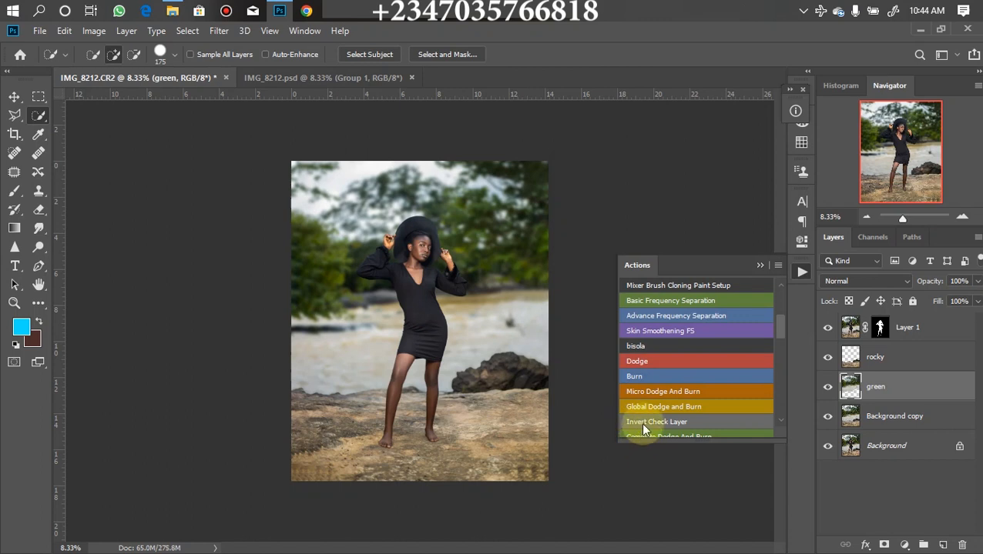
{"action": "left_click", "coordinate": [827, 389]}
{"action": "left_click", "coordinate": [827, 389]}
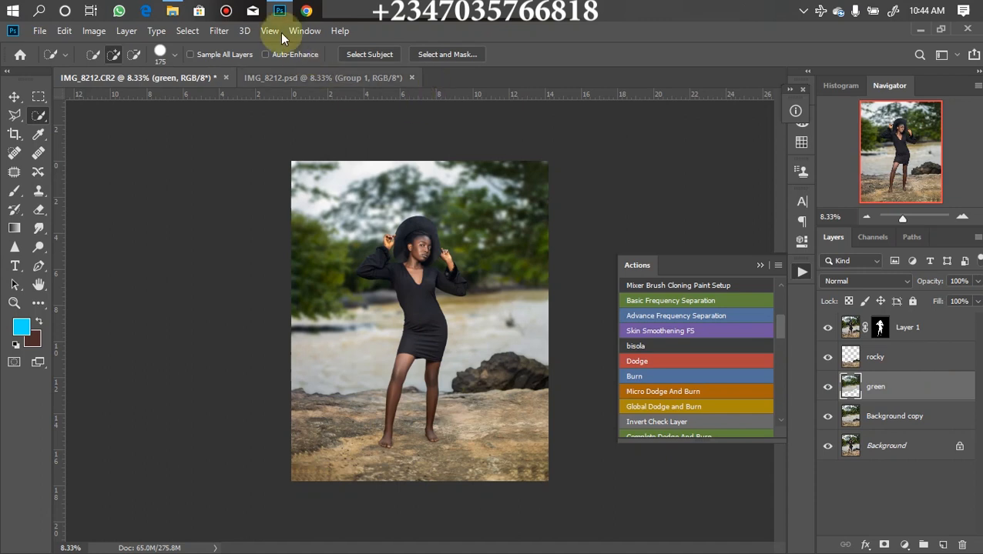
Switch to File Explorer and open the upload folder inside Pictures > reflex files > png 04
{"action": "left_click", "coordinate": [173, 10]}
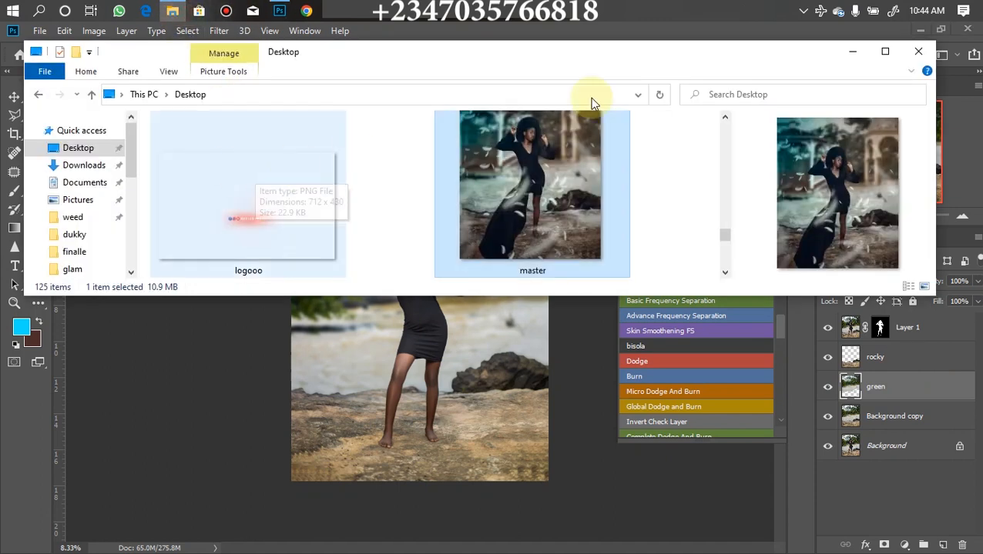
{"action": "left_click", "coordinate": [884, 52]}
{"action": "left_click", "coordinate": [56, 177]}
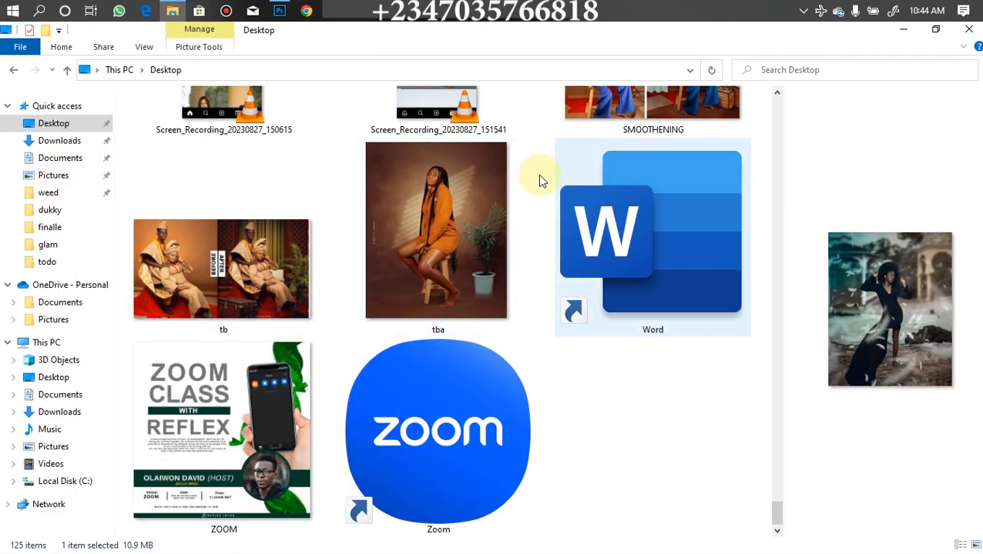
{"action": "left_click", "coordinate": [73, 178]}
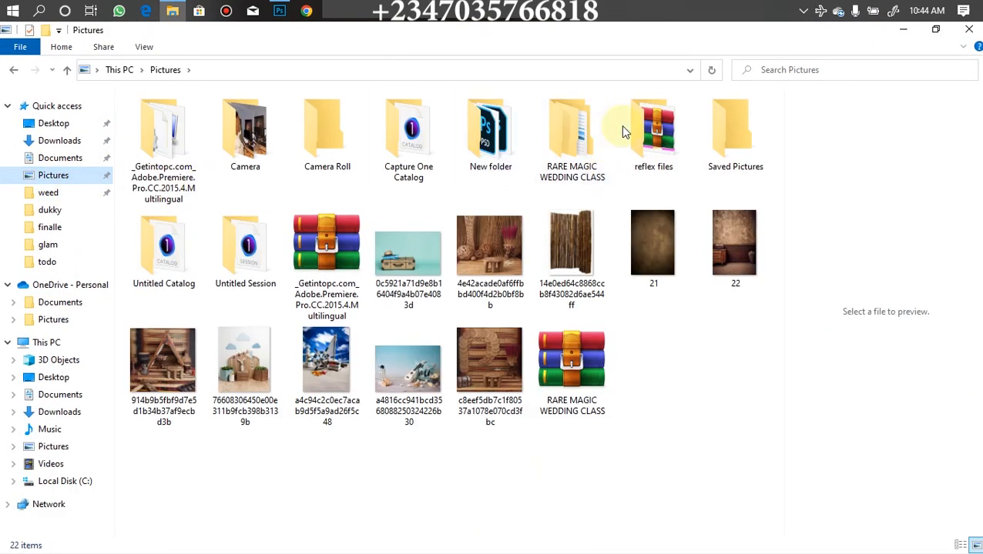
{"action": "double_click", "coordinate": [622, 177]}
{"action": "double_click", "coordinate": [672, 239]}
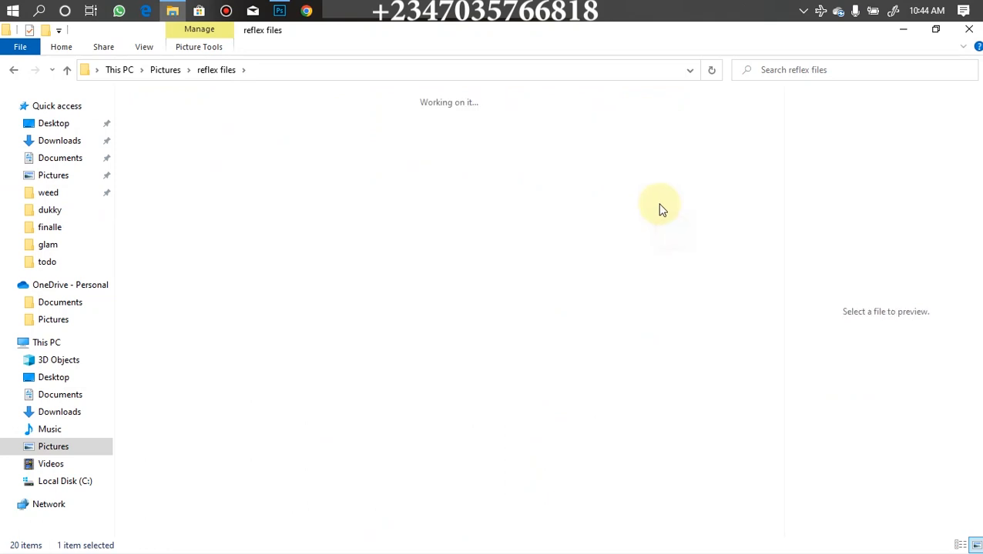
{"action": "left_click", "coordinate": [163, 142]}
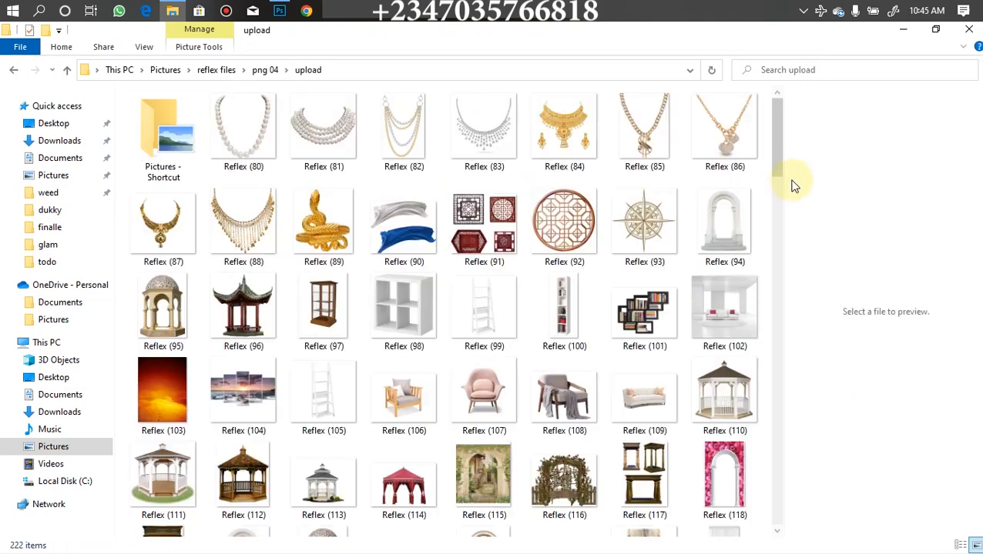
Place the white gazebo Reflex (111) above the green layer, scaled to about 72%, at the upper left behind the woman
{"action": "left_click_drag", "start_coordinate": [777, 160], "coordinate": [781, 199]}
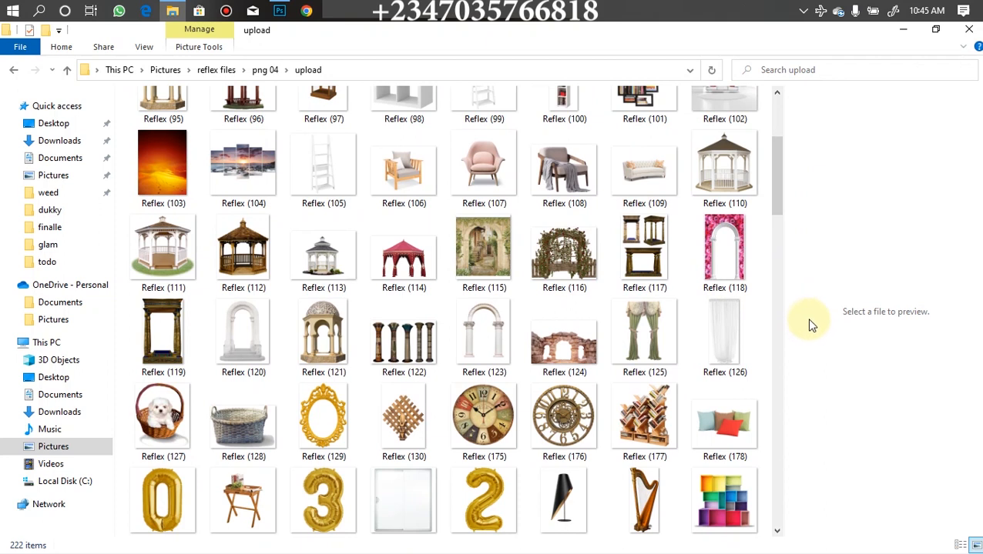
{"action": "left_click", "coordinate": [162, 248]}
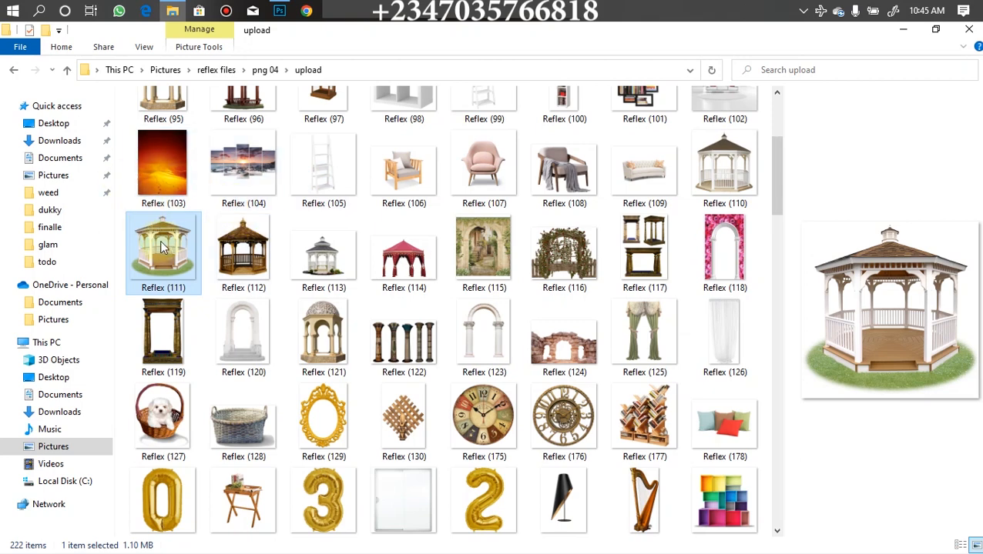
{"action": "left_click_drag", "start_coordinate": [162, 247], "coordinate": [410, 308]}
{"action": "left_click_drag", "start_coordinate": [541, 447], "coordinate": [473, 374]}
{"action": "left_click_drag", "start_coordinate": [395, 318], "coordinate": [328, 333]}
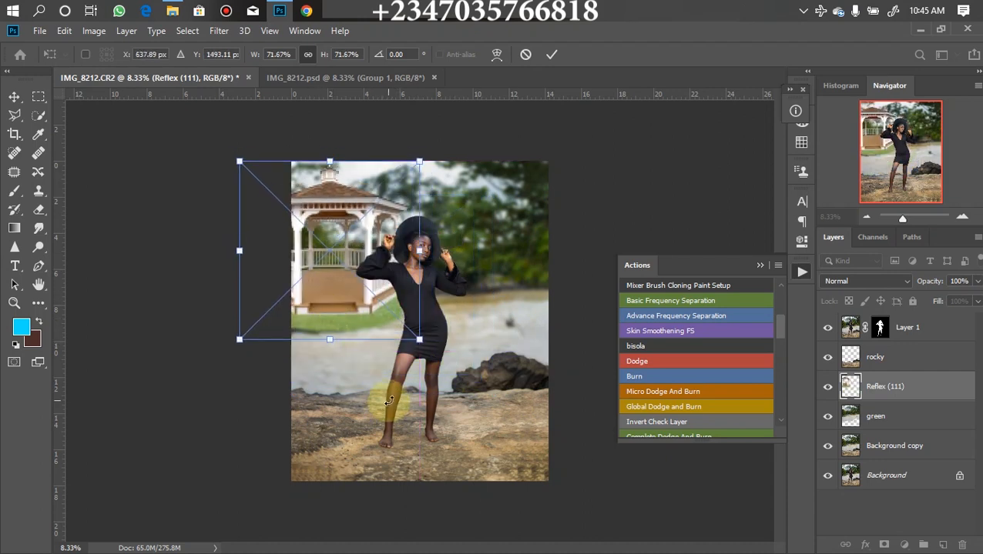
{"action": "key", "text": "Return"}
{"action": "key", "text": "w"}
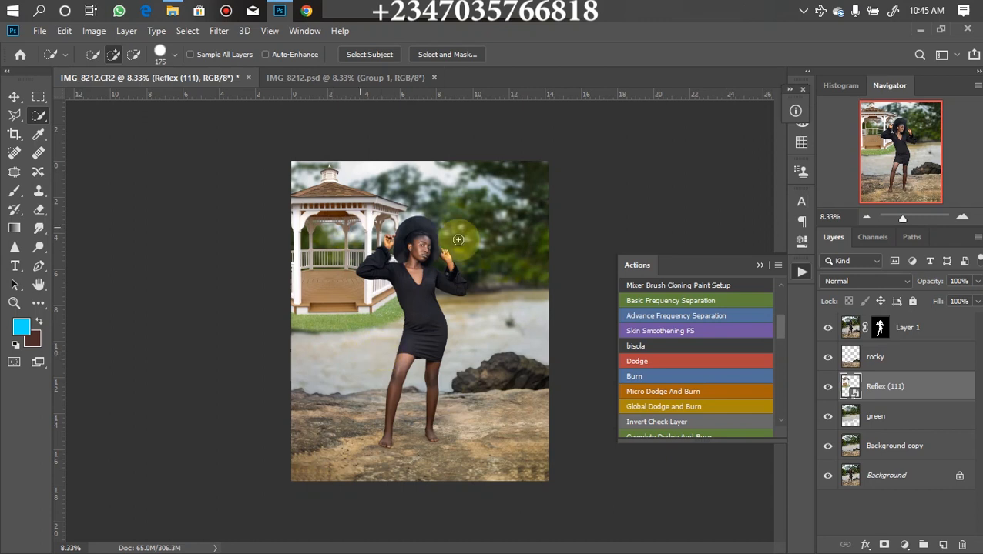
Apply a Gaussian Blur of about 36 pixels to the Reflex (111) gazebo and compare the scene with the green layer hidden and shown
{"action": "left_click", "coordinate": [219, 32]}
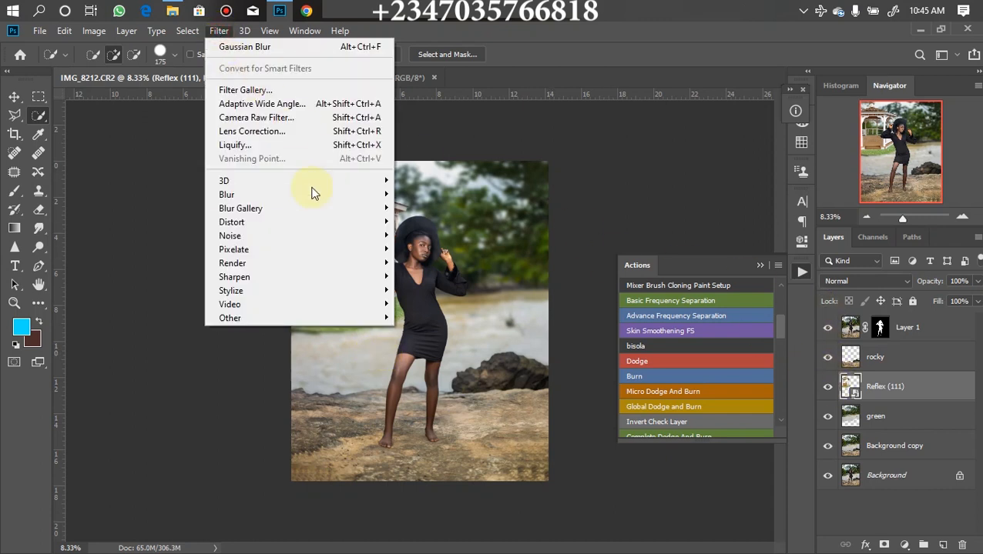
{"action": "mouse_move", "coordinate": [301, 193]}
{"action": "left_click", "coordinate": [431, 249]}
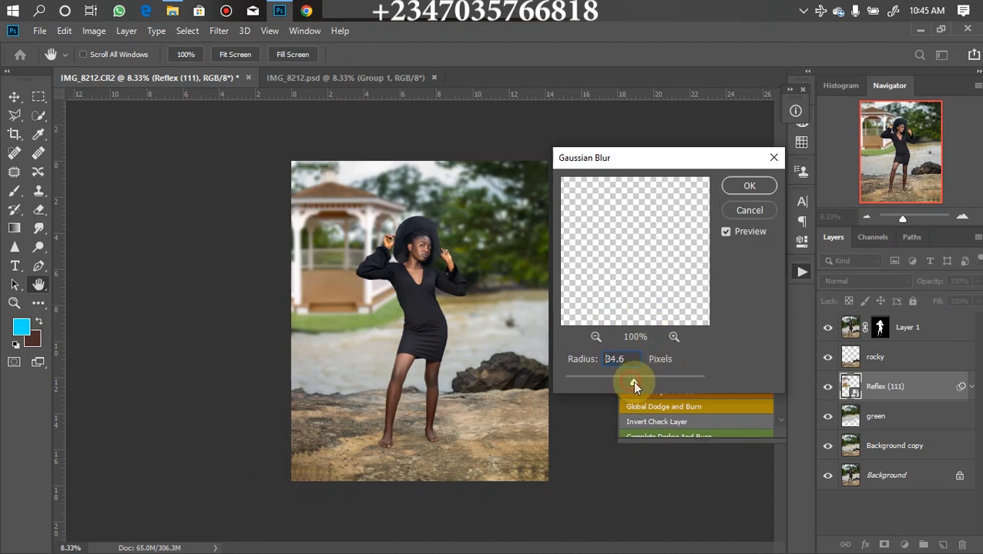
{"action": "left_click_drag", "start_coordinate": [634, 383], "coordinate": [633, 387]}
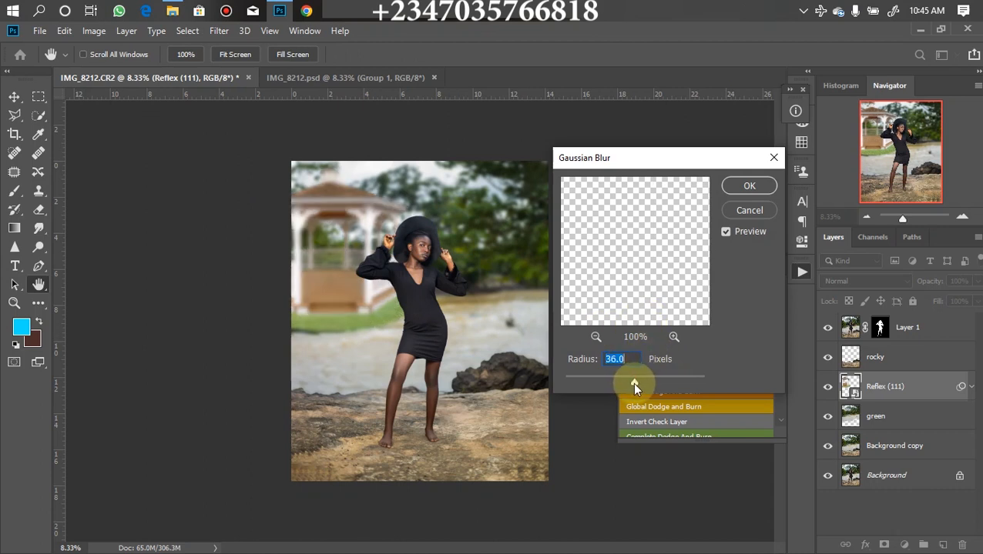
{"action": "key", "text": "Escape"}
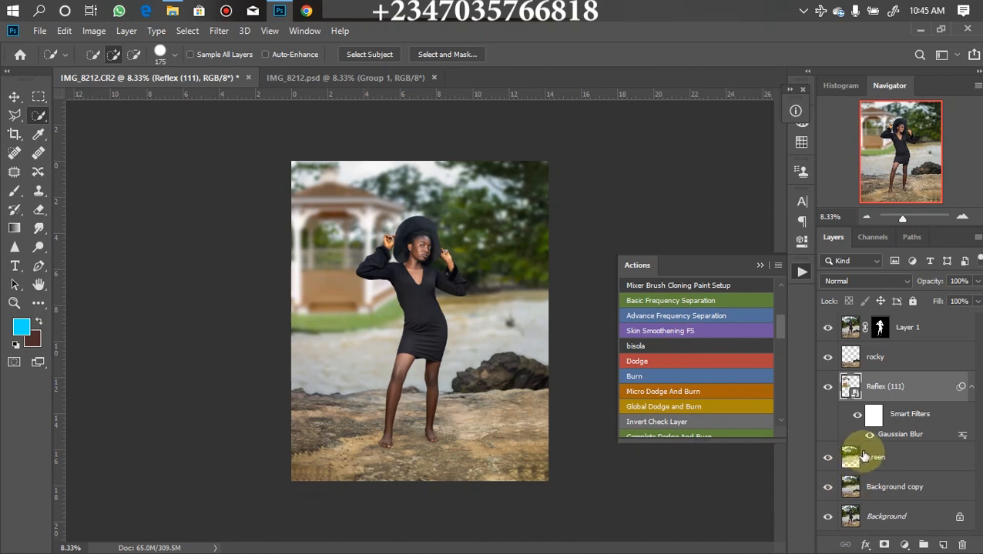
{"action": "left_click", "coordinate": [827, 460]}
{"action": "left_click", "coordinate": [827, 461]}
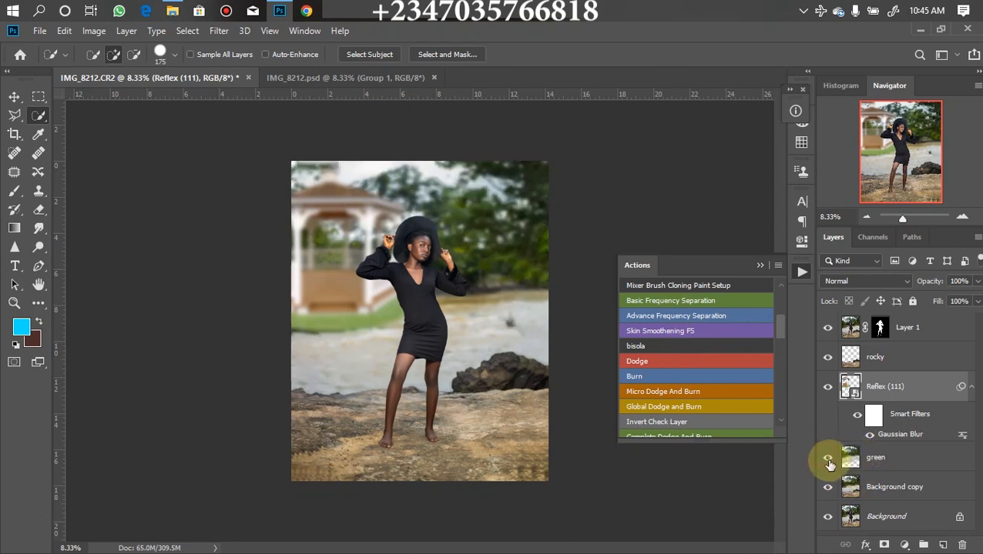
{"action": "left_click", "coordinate": [828, 462]}
{"action": "left_click", "coordinate": [827, 461]}
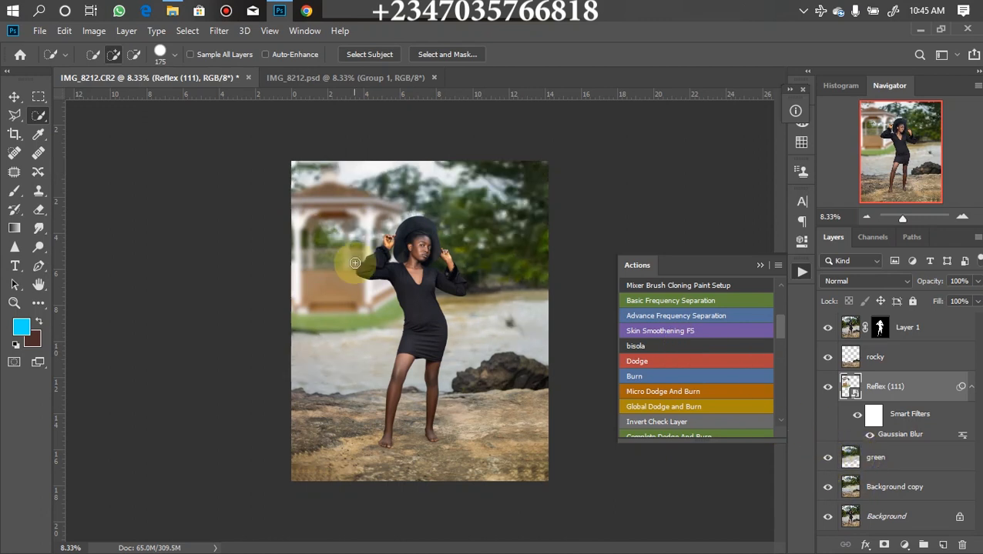
Place the domed pavilion Reflex (121) at about 47% scale at the upper right of the photo and add a layer mask to it
{"action": "key", "text": "alt+Tab"}
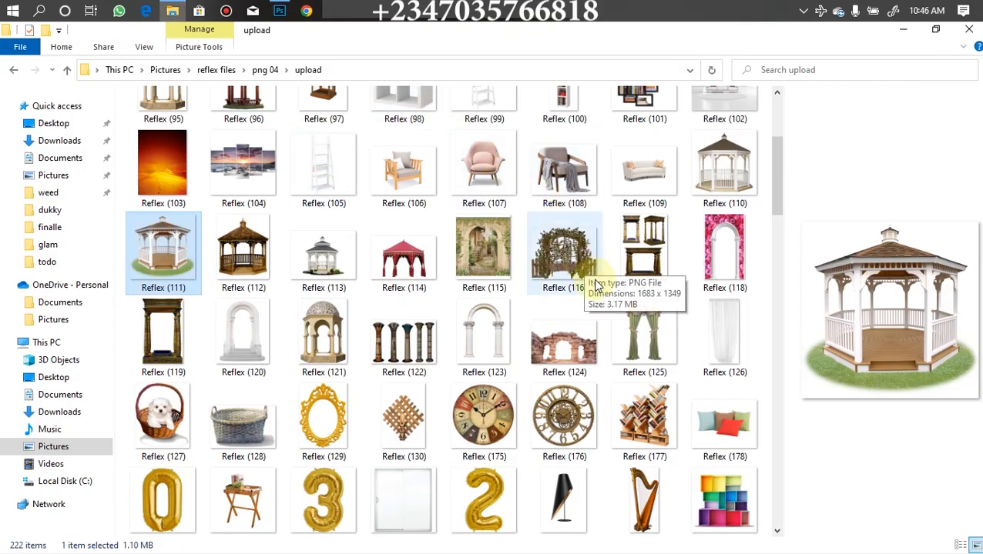
{"action": "left_click", "coordinate": [339, 333]}
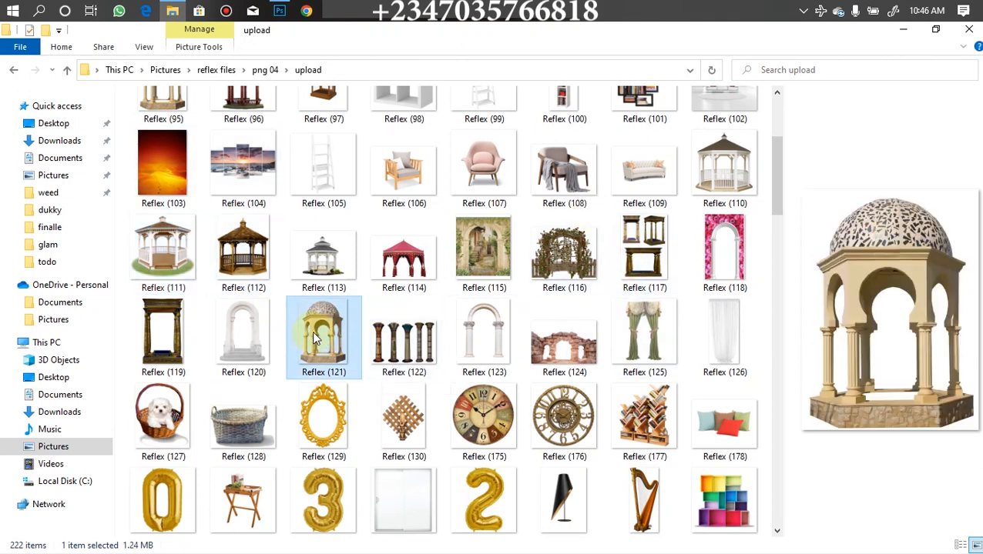
{"action": "left_click_drag", "start_coordinate": [327, 334], "coordinate": [415, 317]}
{"action": "left_click_drag", "start_coordinate": [302, 479], "coordinate": [403, 308]}
{"action": "left_click_drag", "start_coordinate": [498, 266], "coordinate": [534, 261]}
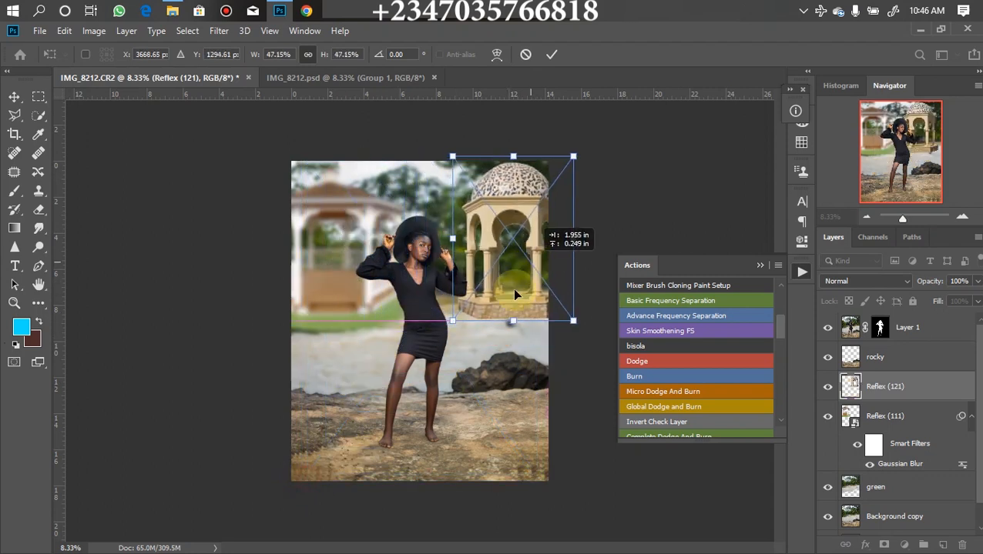
{"action": "left_click_drag", "start_coordinate": [516, 326], "coordinate": [515, 290]}
{"action": "key", "text": "Return"}
{"action": "key", "text": "w"}
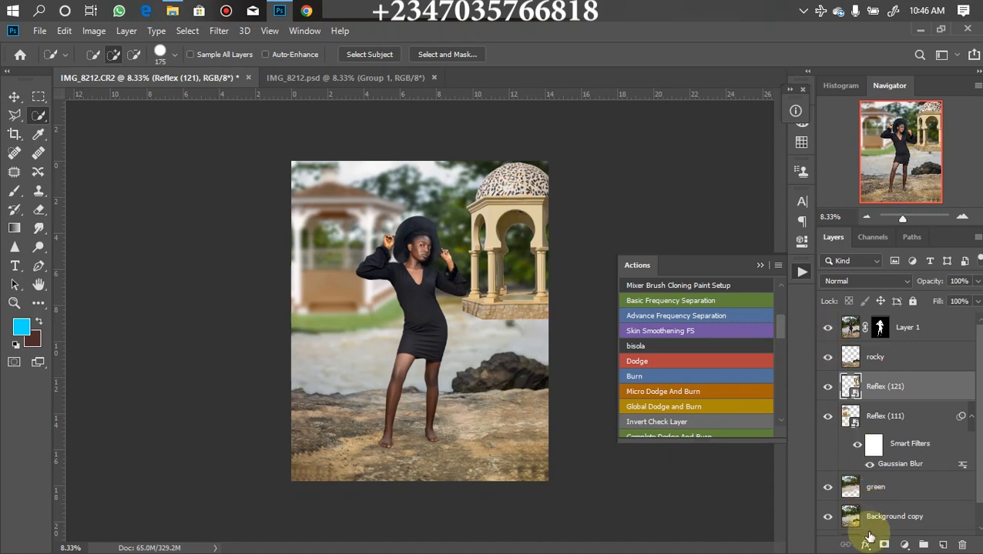
{"action": "left_click", "coordinate": [883, 544]}
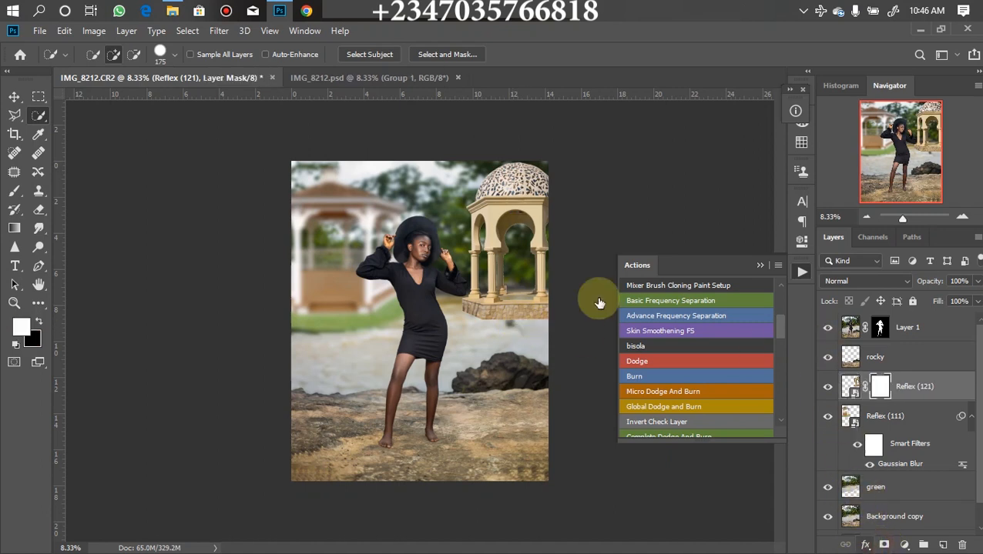
Brush black at size 300 on the Reflex (121) layer mask to hide the lower edge of the domed pavilion's stone base
{"action": "left_click", "coordinate": [14, 191]}
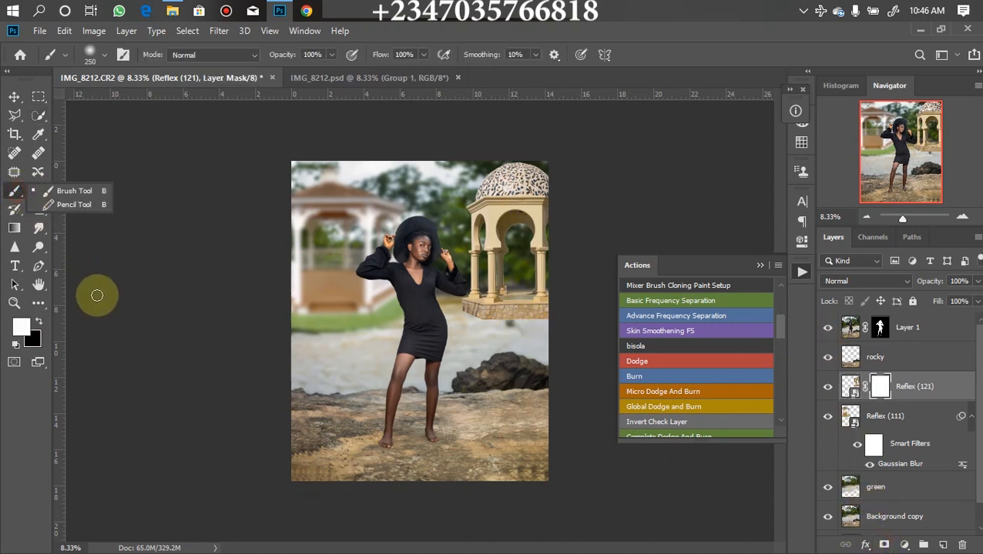
{"action": "left_click", "coordinate": [39, 322]}
{"action": "key", "text": "bracketright"}
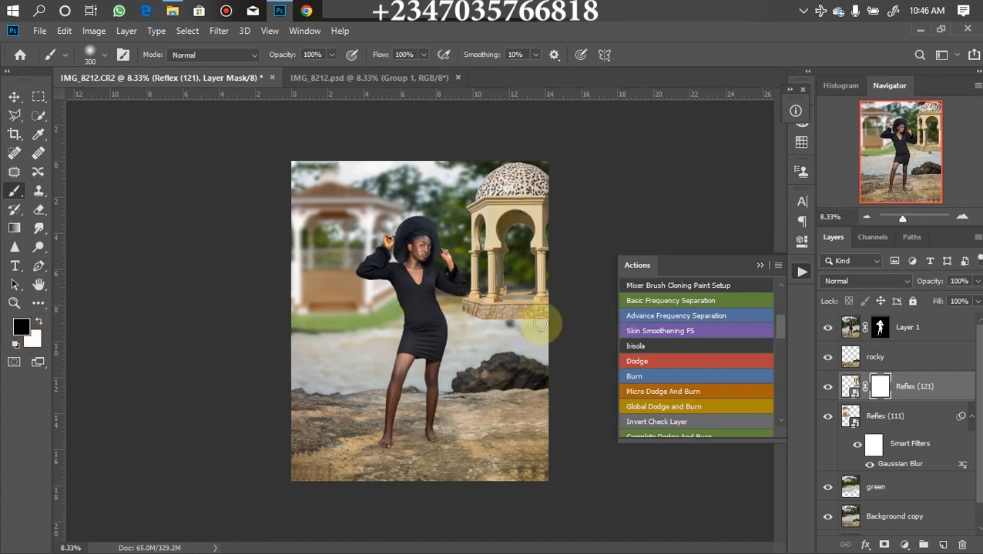
{"action": "mouse_move", "coordinate": [450, 315]}
{"action": "left_mouse_down"}
{"action": "mouse_move", "coordinate": [547, 327]}
{"action": "mouse_move", "coordinate": [463, 315]}
{"action": "mouse_move", "coordinate": [546, 322]}
{"action": "mouse_move", "coordinate": [484, 317]}
{"action": "mouse_move", "coordinate": [531, 319]}
{"action": "left_mouse_up"}
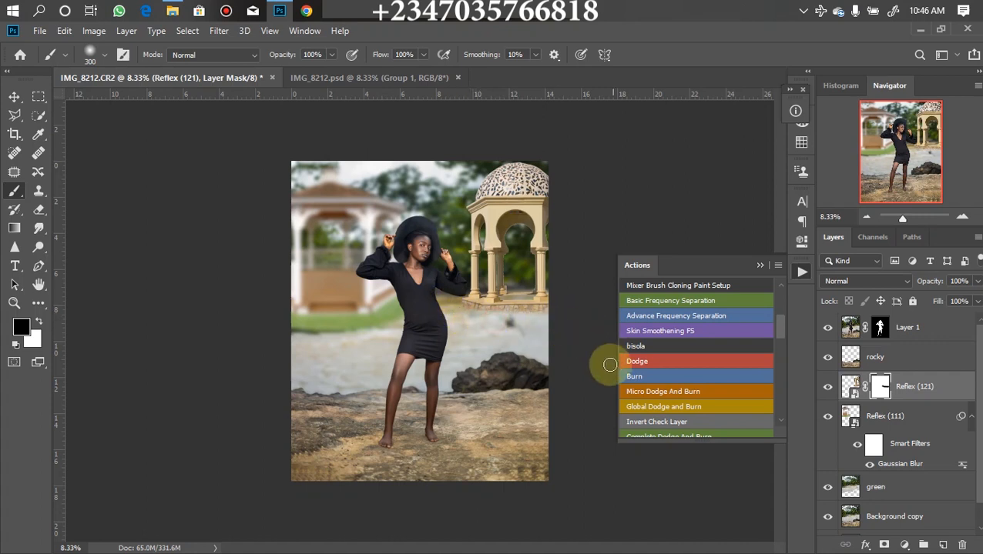
{"action": "key", "text": "ctrl+minus"}
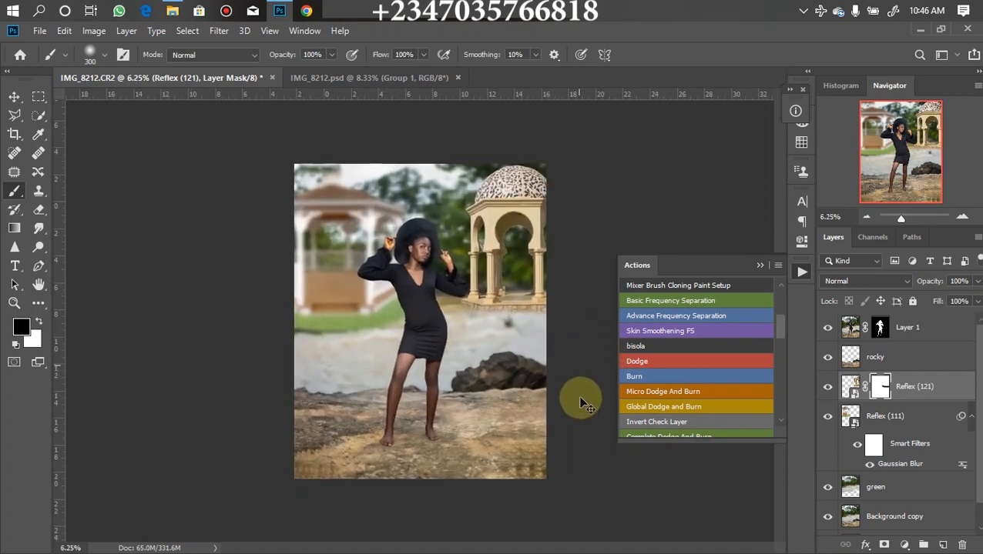
{"action": "key", "text": "ctrl+plus"}
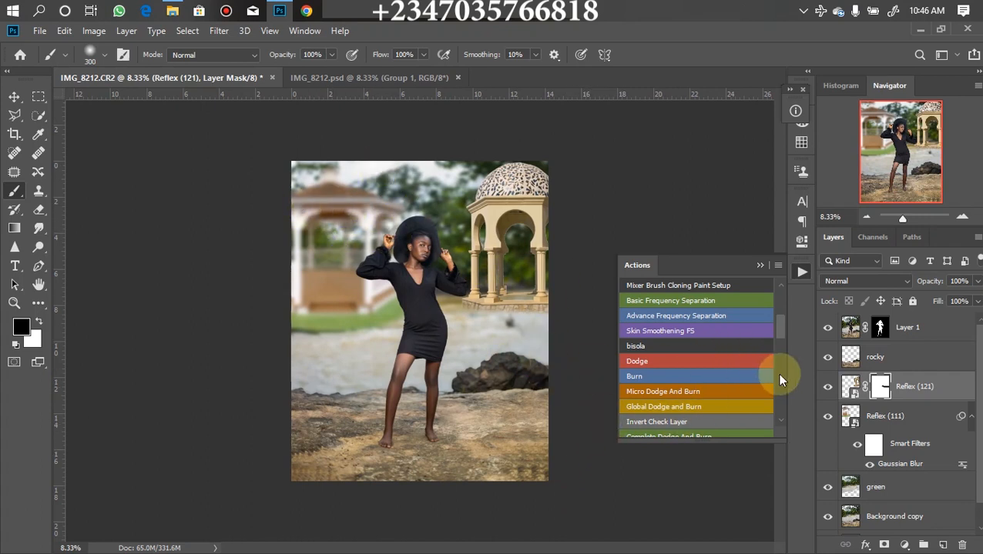
Apply a Gaussian Blur of 34.6 pixels to the Reflex (121) domed pavilion
{"action": "left_click", "coordinate": [849, 387]}
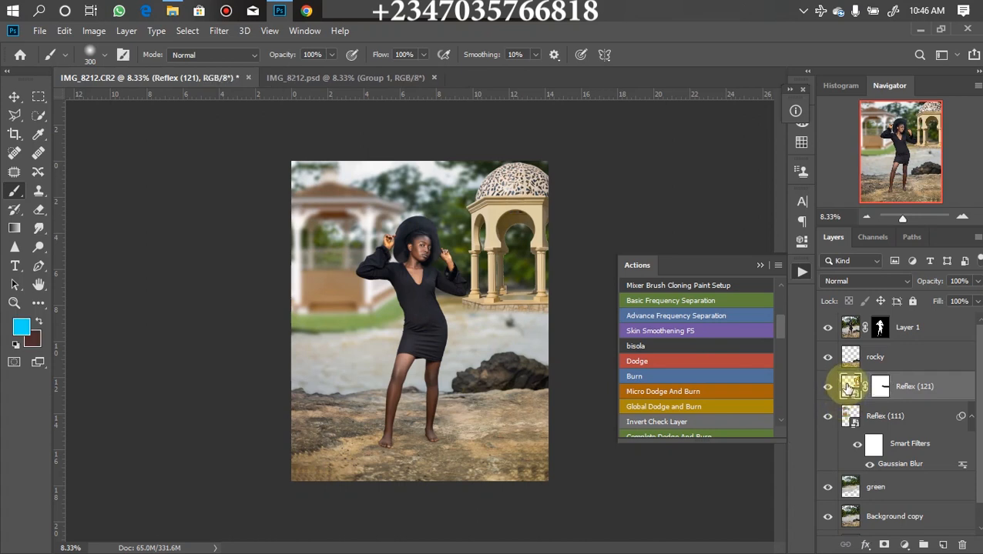
{"action": "left_click", "coordinate": [219, 30]}
{"action": "left_click", "coordinate": [228, 45]}
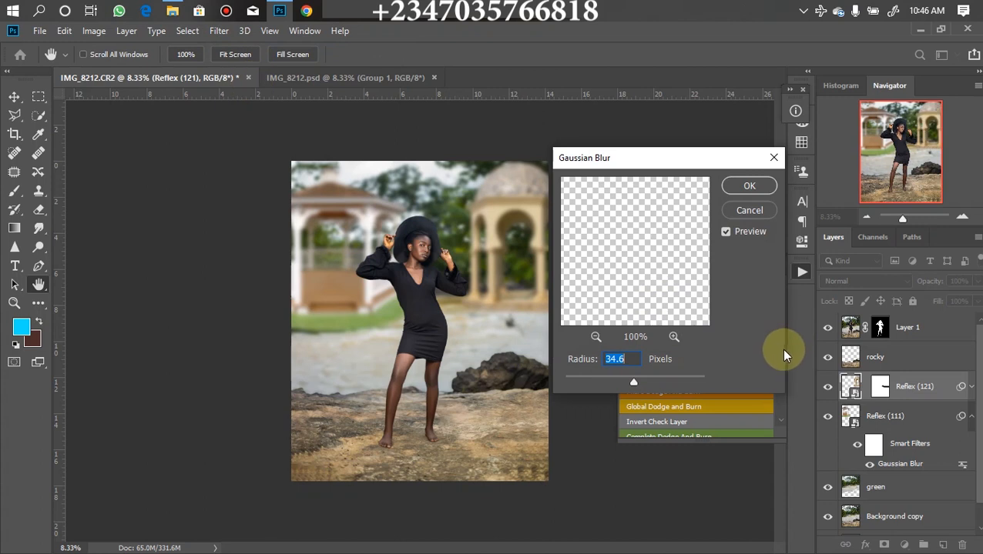
{"action": "key", "text": "Return"}
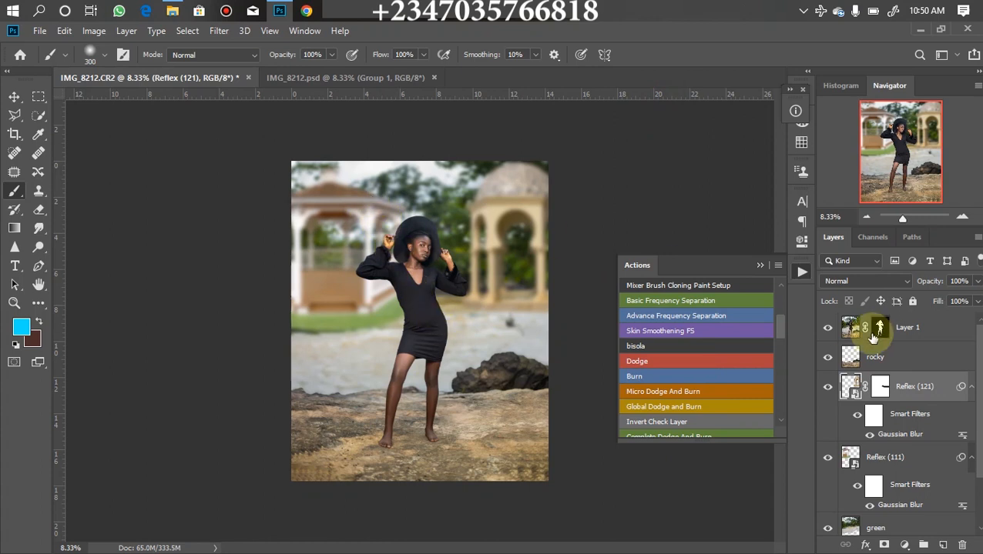
Add a Selective Color adjustment directly above the rocky layer and set Black to +18% for the Neutrals
{"action": "left_click", "coordinate": [854, 363]}
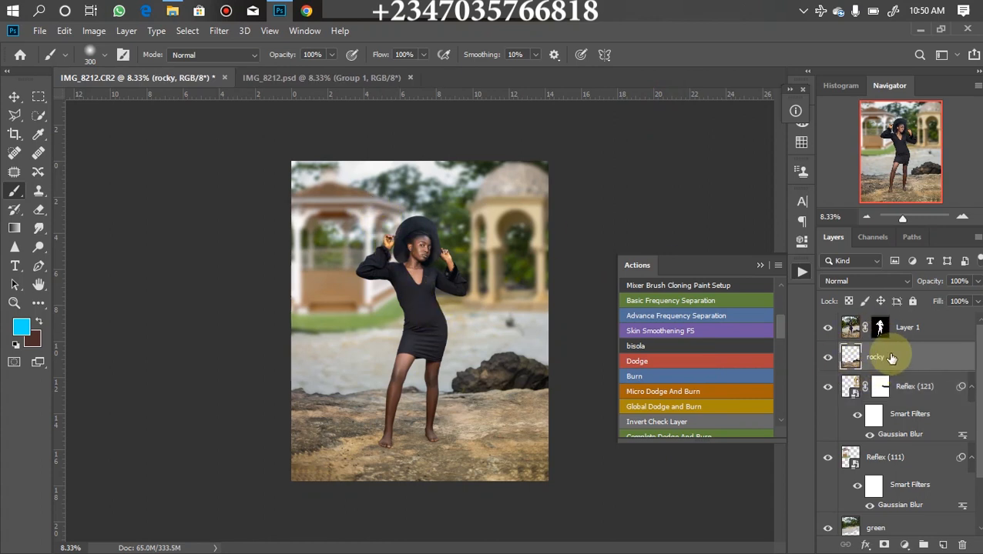
{"action": "left_click", "coordinate": [828, 331]}
{"action": "left_click", "coordinate": [904, 544]}
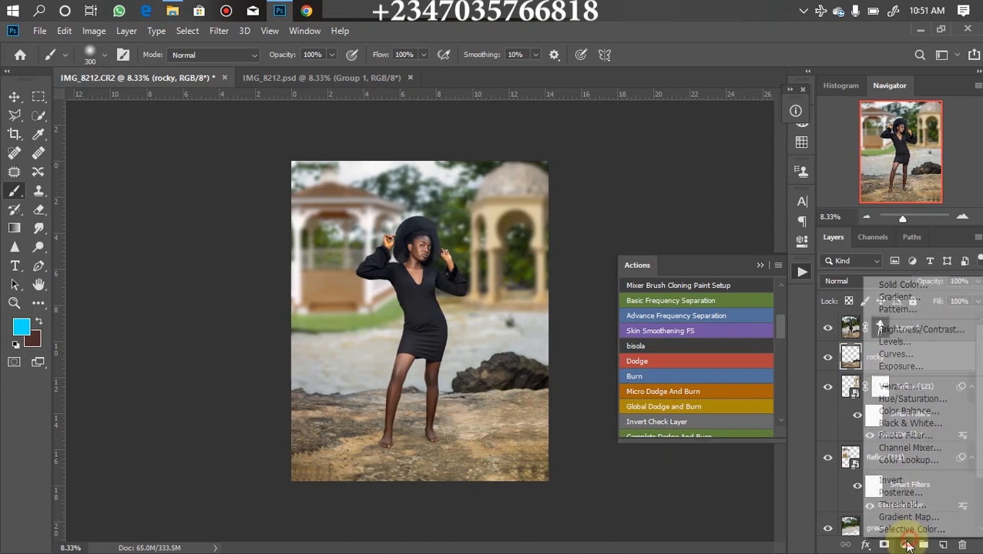
{"action": "left_click", "coordinate": [910, 529]}
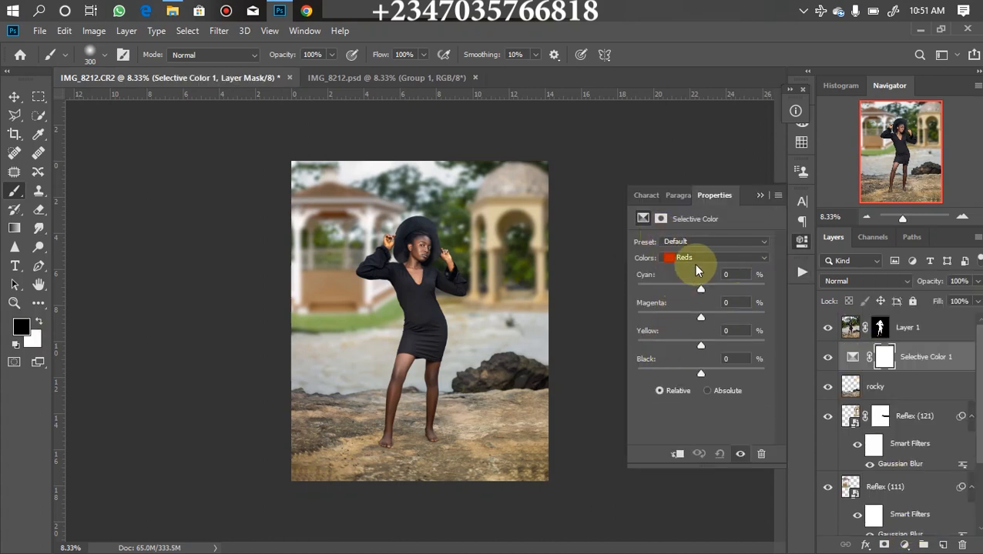
{"action": "left_click", "coordinate": [694, 259]}
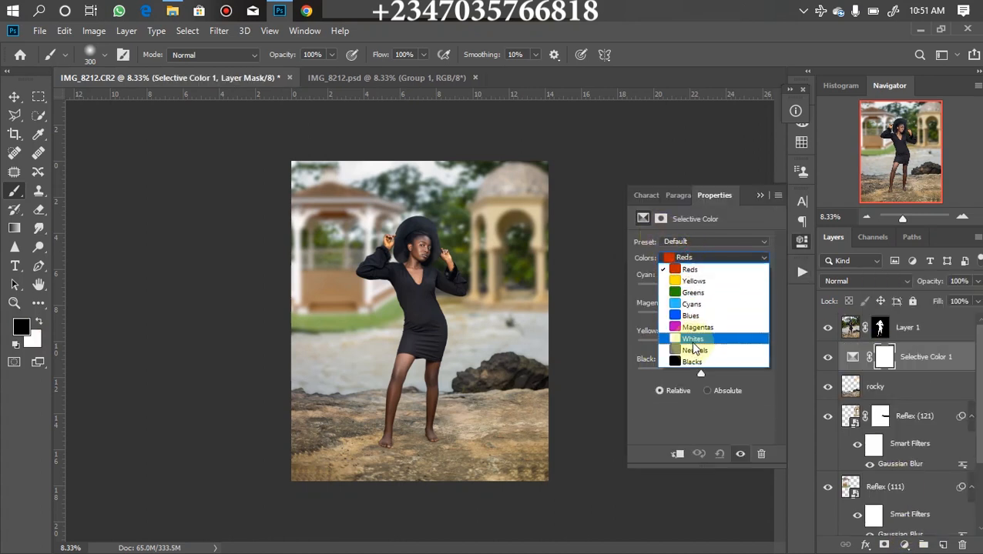
{"action": "left_click", "coordinate": [692, 354]}
{"action": "left_click_drag", "start_coordinate": [701, 374], "coordinate": [707, 374]}
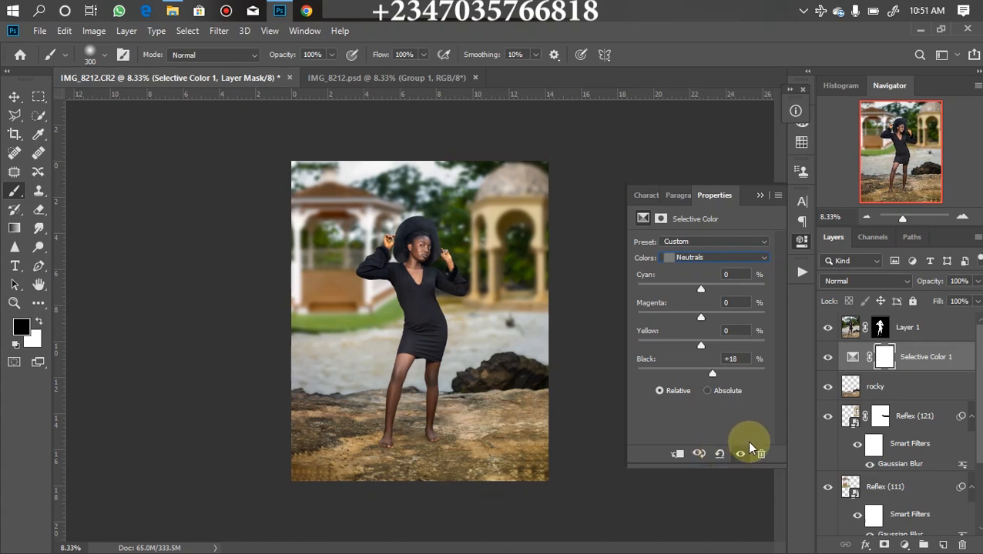
{"action": "left_click", "coordinate": [412, 15]}
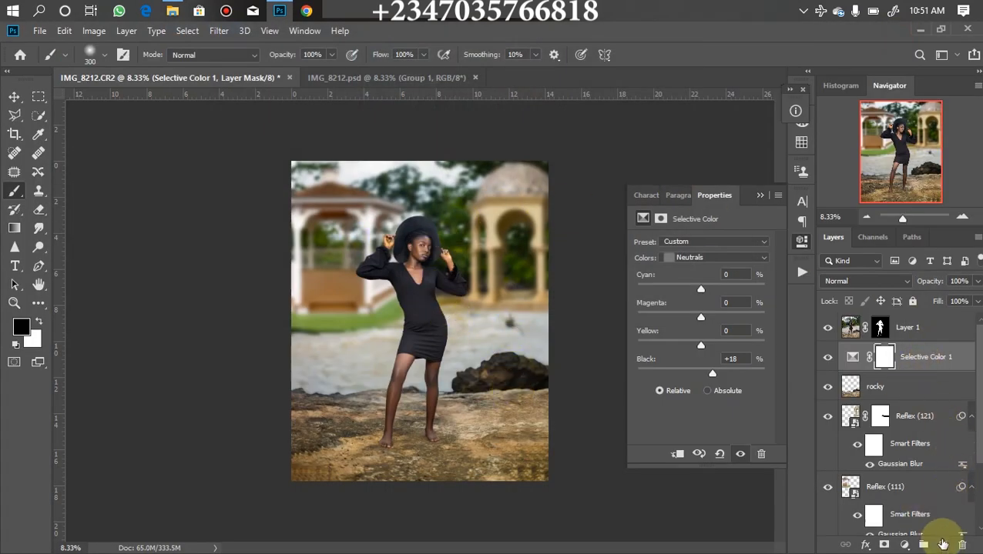
Create a new layer above the Selective Color adjustment and paint bright blue over the upper-left background with a soft 5000-pixel brush
{"action": "left_click", "coordinate": [943, 545]}
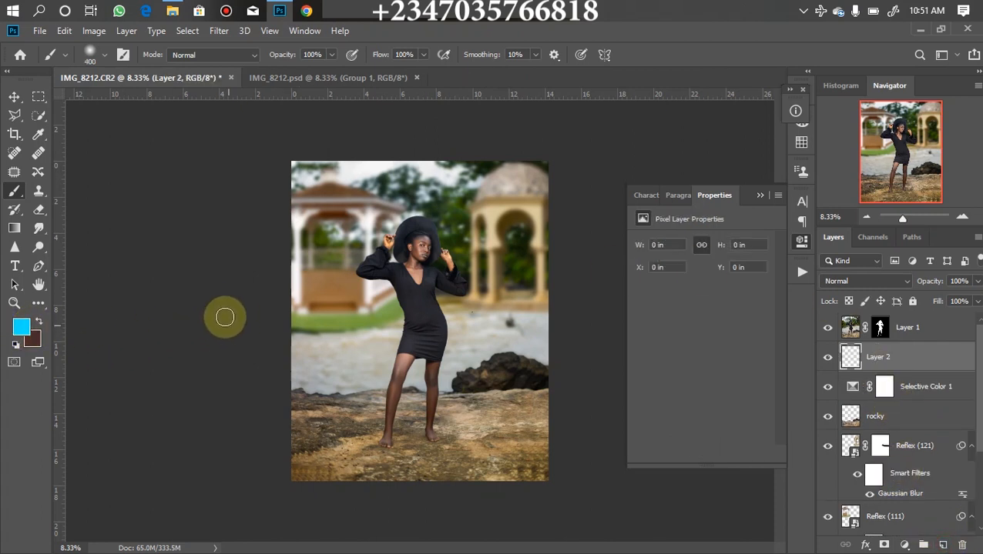
{"action": "key", "text": "bracketright"}
{"action": "key", "text": "bracketright"}
{"action": "key", "text": "bracketright"}
{"action": "key", "text": "bracketright"}
{"action": "key", "text": "bracketright"}
{"action": "key", "text": "bracketright"}
{"action": "key", "text": "bracketright"}
{"action": "key", "text": "bracketright"}
{"action": "key", "text": "bracketright"}
{"action": "key", "text": "bracketright"}
{"action": "key", "text": "bracketright"}
{"action": "key", "text": "bracketright"}
{"action": "key", "text": "bracketright"}
{"action": "key", "text": "bracketright"}
{"action": "key", "text": "bracketright"}
{"action": "key", "text": "bracketright"}
{"action": "key", "text": "bracketright"}
{"action": "key", "text": "bracketright"}
{"action": "key", "text": "bracketright"}
{"action": "key", "text": "bracketright"}
{"action": "key", "text": "bracketright"}
{"action": "key", "text": "bracketright"}
{"action": "key", "text": "bracketright"}
{"action": "key", "text": "bracketright"}
{"action": "key", "text": "bracketright"}
{"action": "key", "text": "bracketright"}
{"action": "key", "text": "bracketright"}
{"action": "key", "text": "bracketright"}
{"action": "key", "text": "bracketright"}
{"action": "key", "text": "bracketright"}
{"action": "key", "text": "bracketright"}
{"action": "key", "text": "bracketright"}
{"action": "key", "text": "bracketright"}
{"action": "key", "text": "bracketright"}
{"action": "key", "text": "bracketright"}
{"action": "key", "text": "bracketright"}
{"action": "key", "text": "bracketright"}
{"action": "key", "text": "bracketright"}
{"action": "key", "text": "bracketright"}
{"action": "key", "text": "bracketright"}
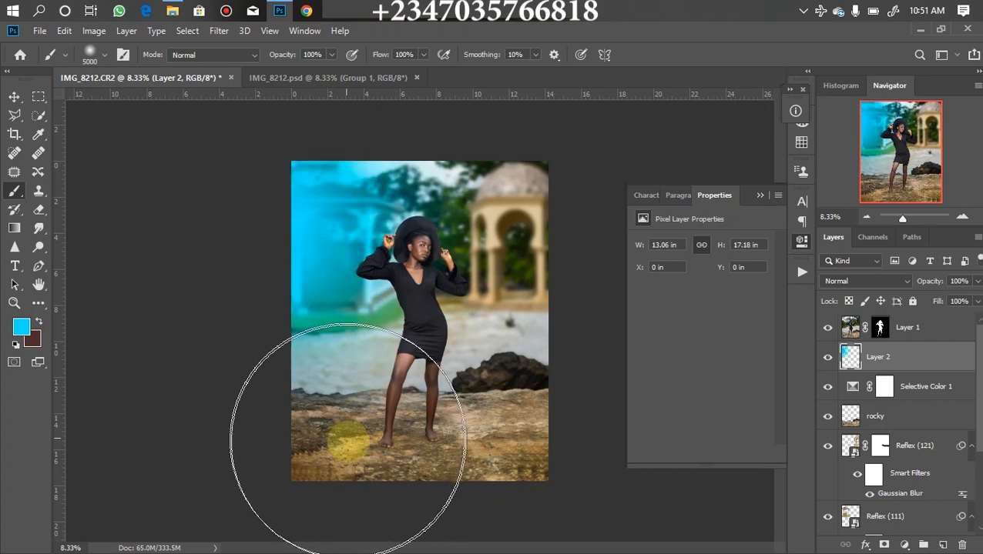
Change the foreground colour to orange ff9600 and paint it over the upper-right background on the same layer
{"action": "left_click", "coordinate": [21, 327]}
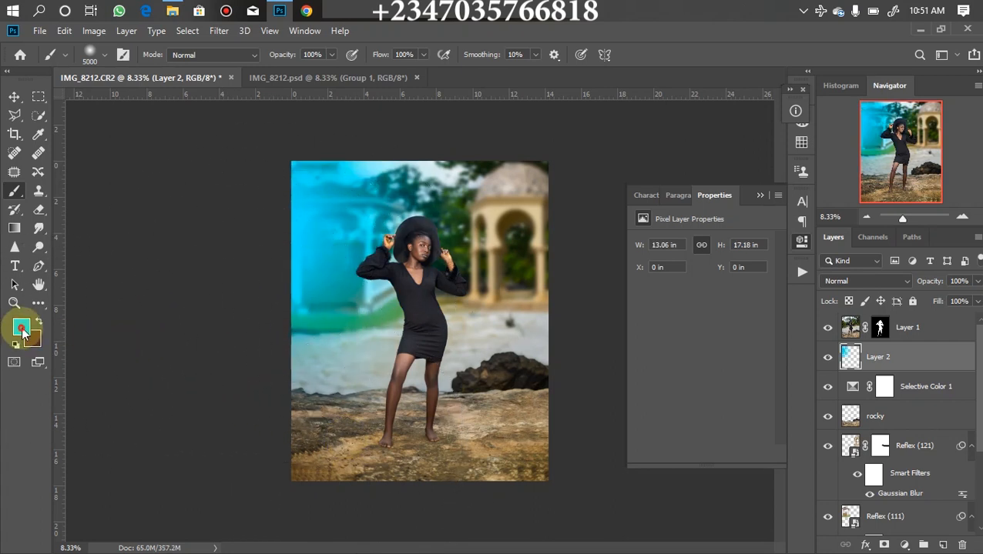
{"action": "left_click", "coordinate": [802, 439]}
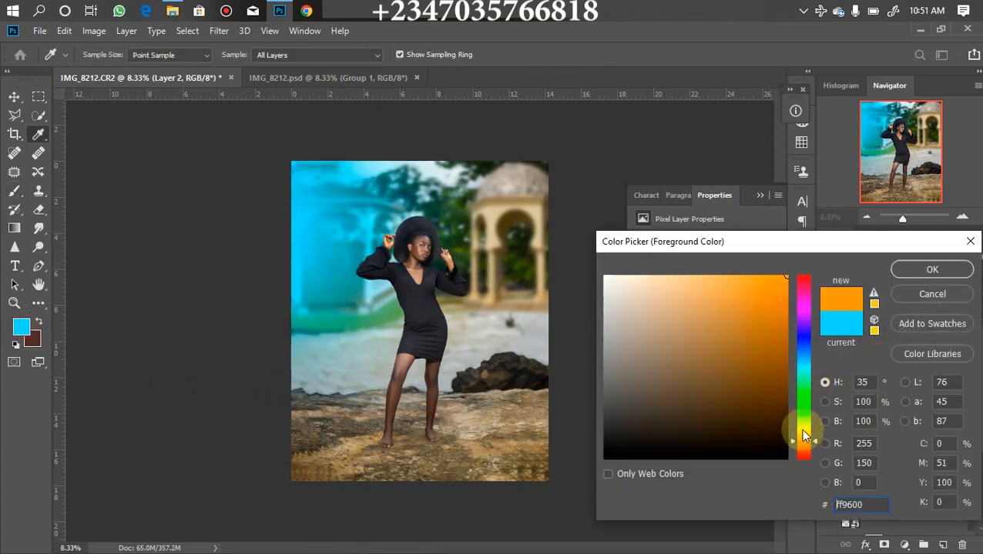
{"action": "key", "text": "Return"}
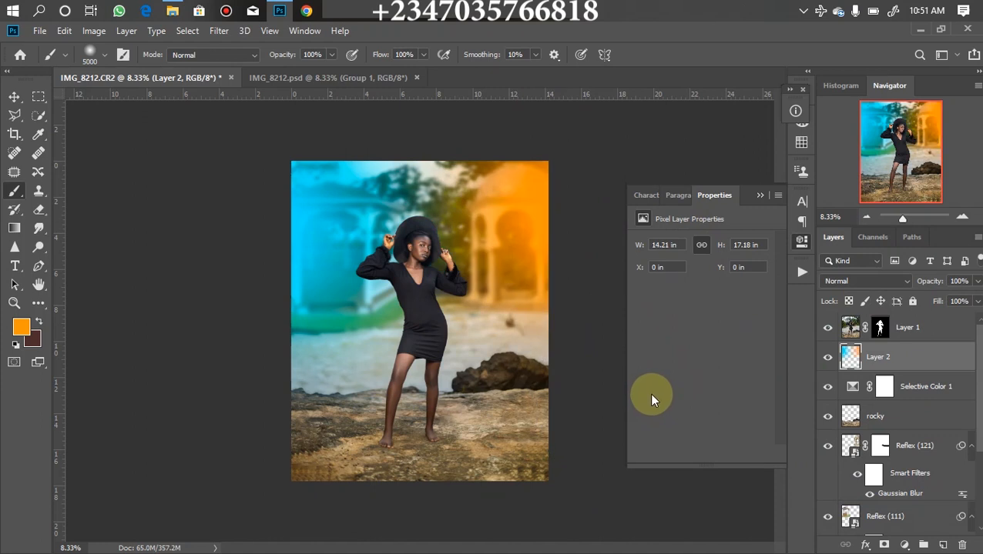
Move the blue and orange Layer 2 above the woman's Layer 1 and reduce its opacity to 27%
{"action": "left_click", "coordinate": [14, 97]}
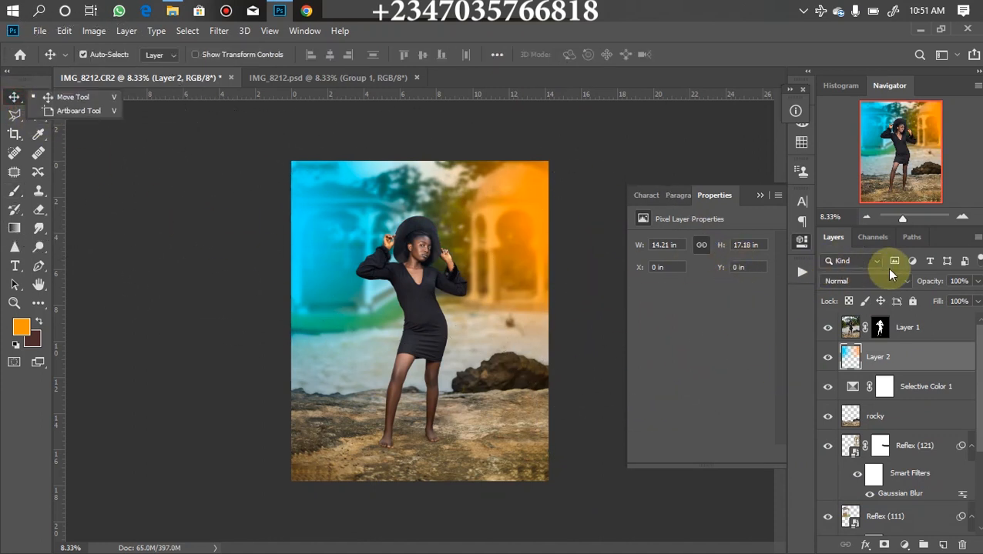
{"action": "left_click", "coordinate": [976, 281]}
{"action": "left_click_drag", "start_coordinate": [934, 307], "coordinate": [899, 319]}
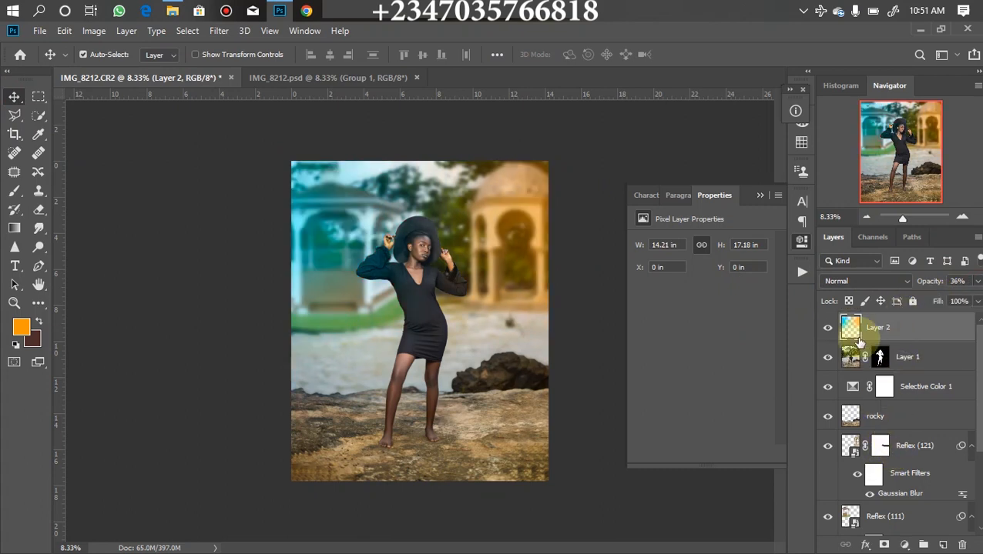
{"action": "left_click", "coordinate": [976, 281]}
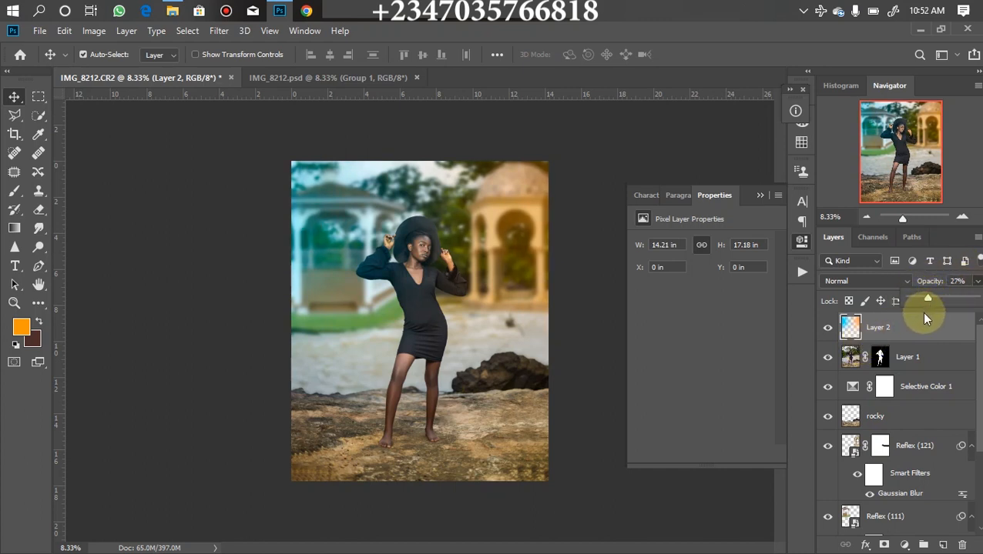
{"action": "left_click", "coordinate": [920, 312]}
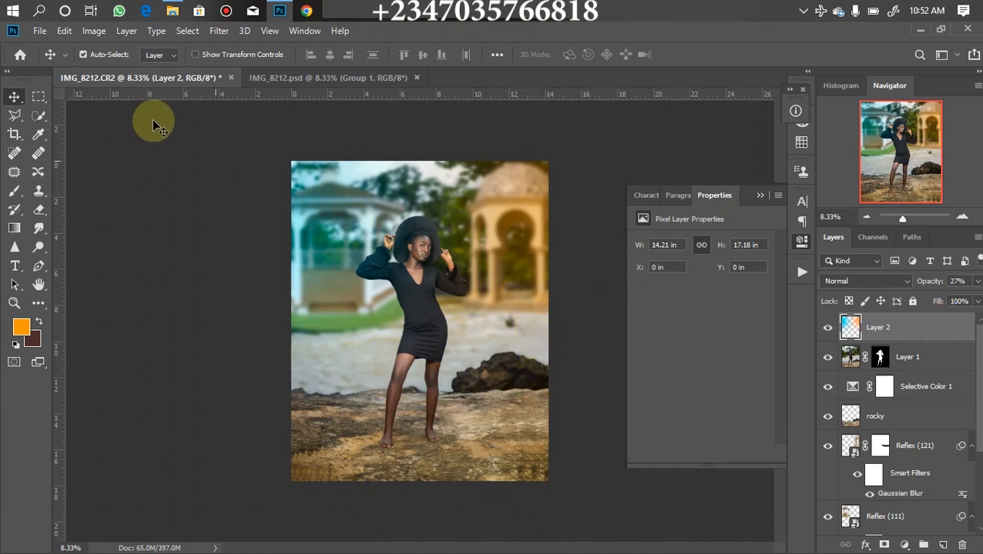
Select a large ellipse around the woman, invert the selection and fill the outside with a black 000000 Solid Color layer
{"action": "right_click", "coordinate": [37, 105]}
{"action": "left_click", "coordinate": [91, 111]}
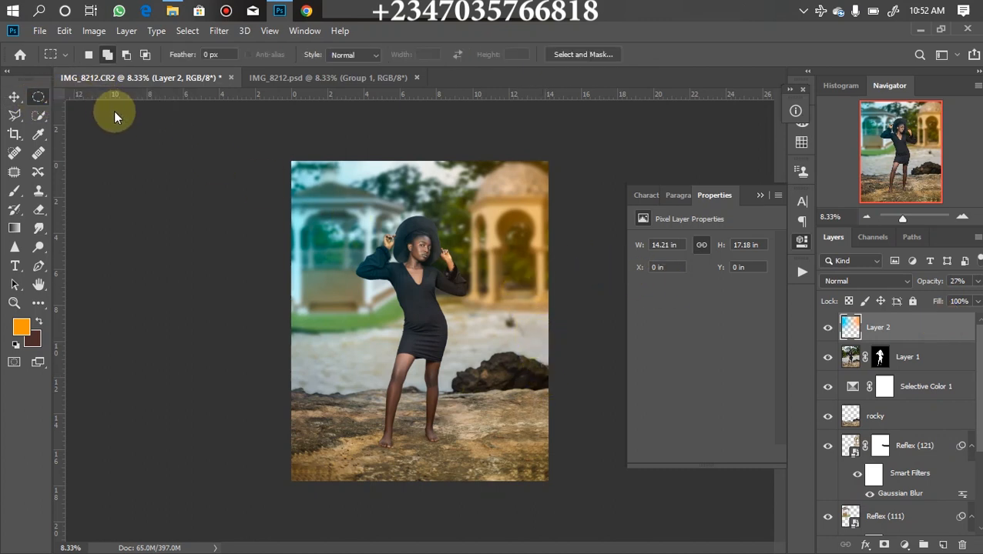
{"action": "left_click_drag", "start_coordinate": [328, 191], "coordinate": [482, 387]}
{"action": "key", "text": "ctrl+shift+i"}
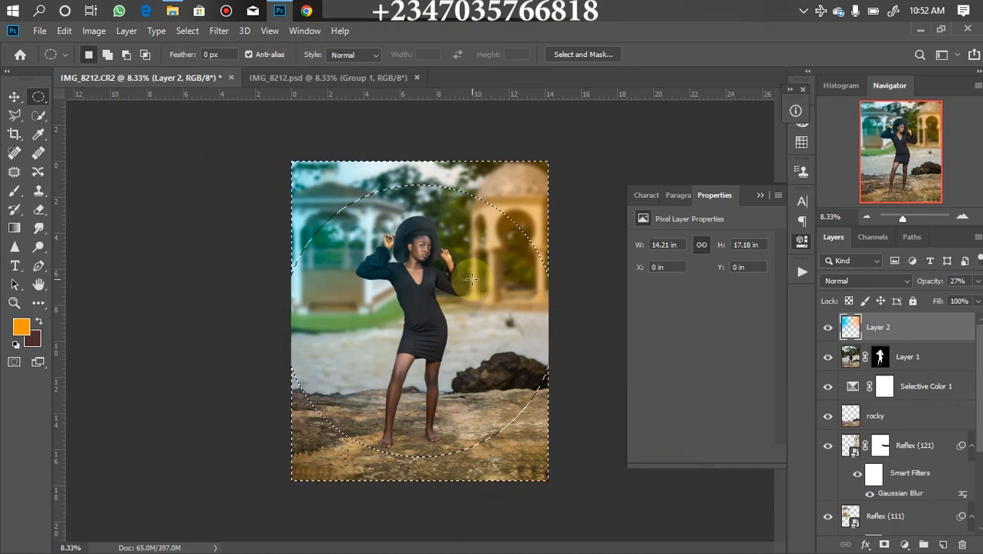
{"action": "left_click", "coordinate": [904, 544]}
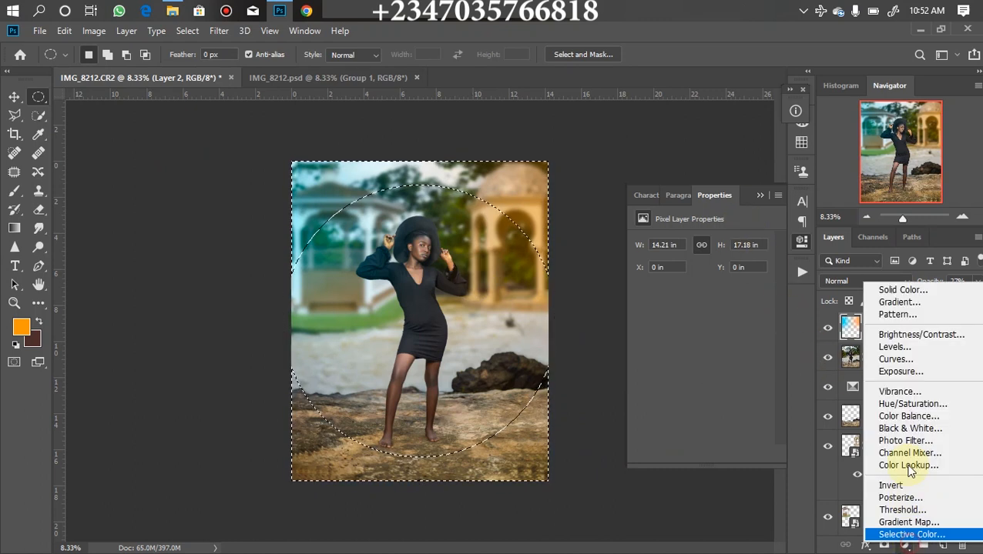
{"action": "left_click", "coordinate": [903, 293]}
{"action": "left_click_drag", "start_coordinate": [664, 344], "coordinate": [543, 549]}
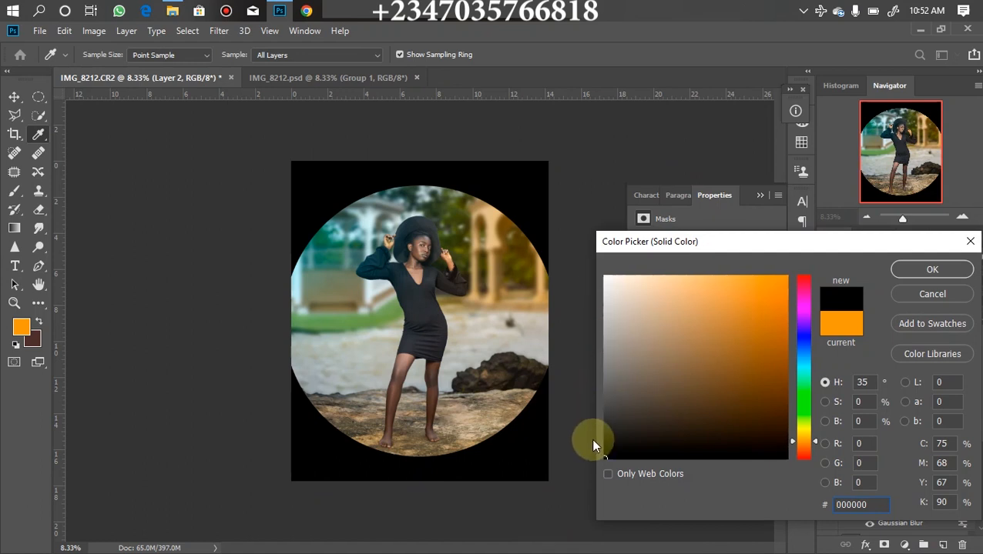
{"action": "key", "text": "Return"}
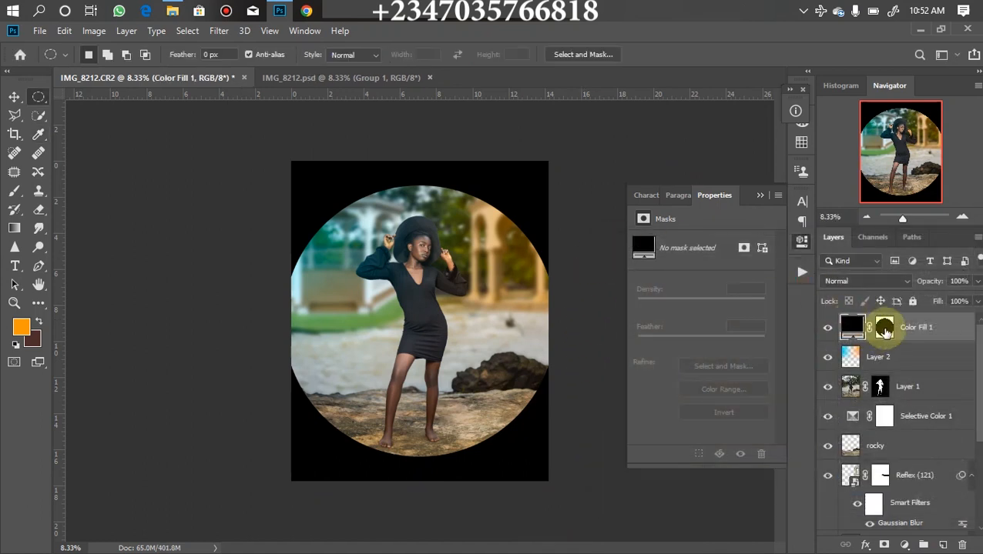
Feather the black fill's mask to 596 px, lower the layer's opacity to 25% and compare the photo with and without this vignette
{"action": "left_click", "coordinate": [883, 329]}
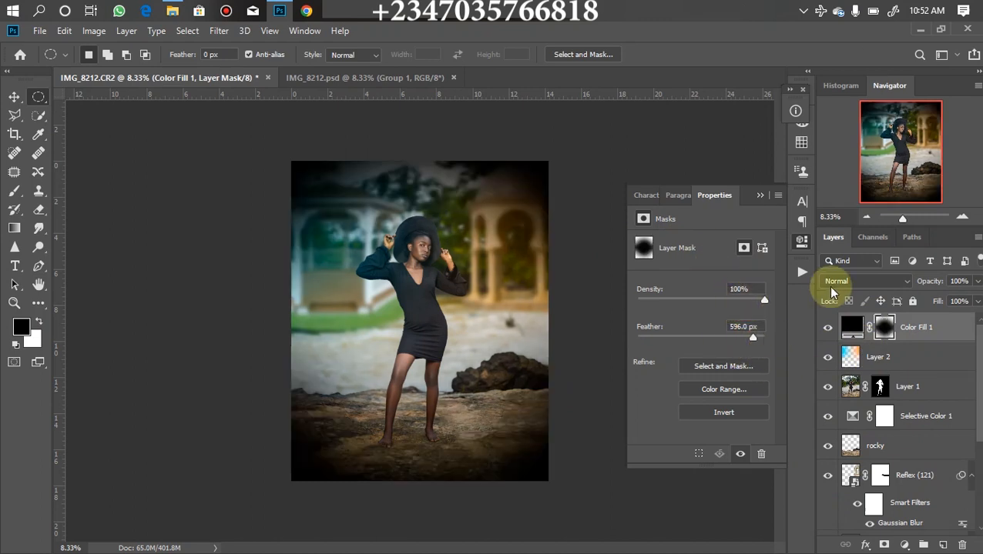
{"action": "left_click", "coordinate": [978, 282]}
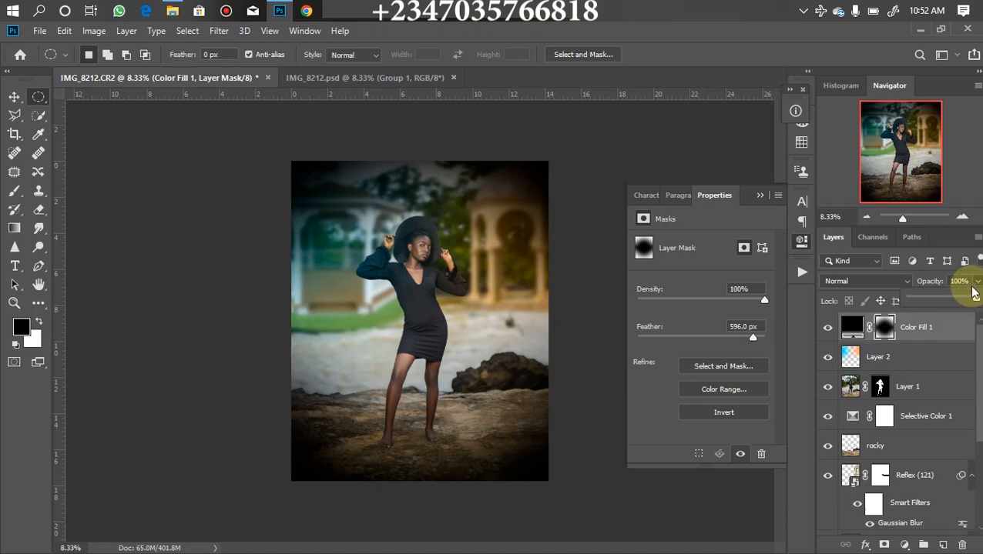
{"action": "left_click", "coordinate": [852, 328]}
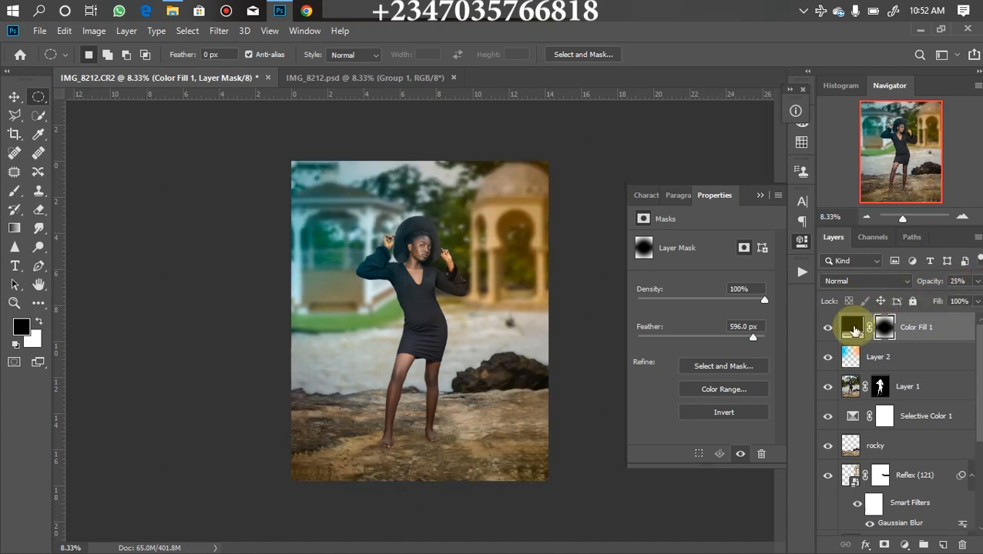
{"action": "left_click", "coordinate": [827, 329]}
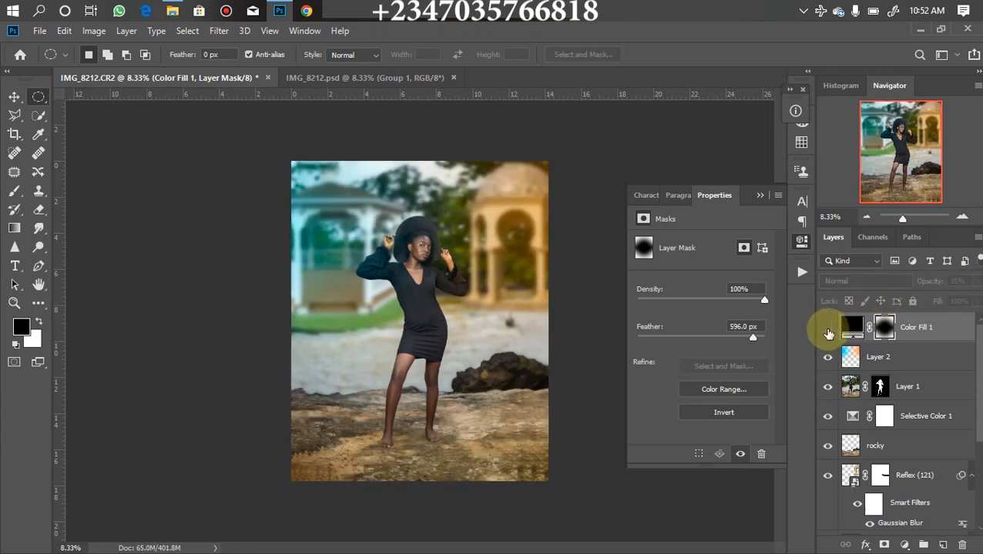
{"action": "left_click", "coordinate": [828, 330]}
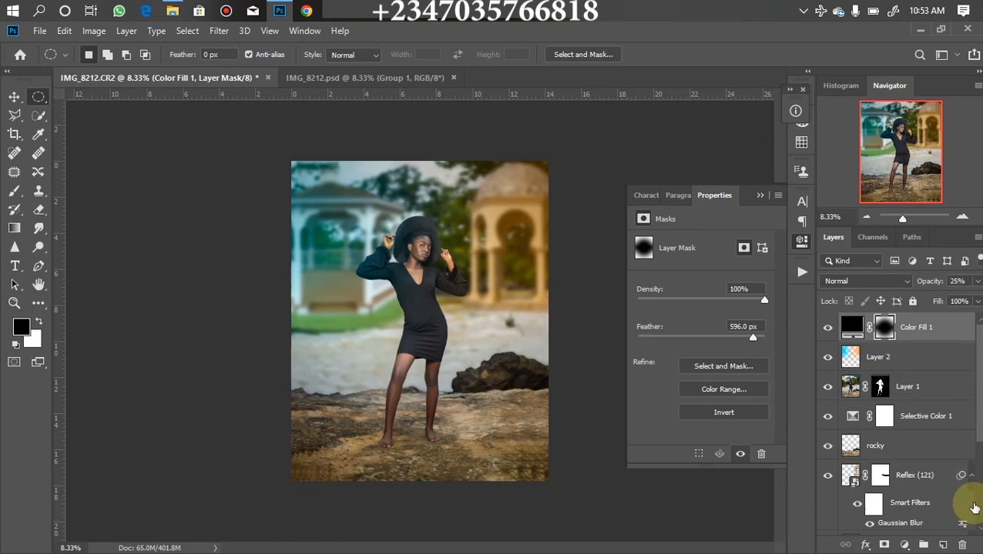
Add a Color Lookup adjustment above the vignette using the mela chocolate.CUBE 3DLUT and lower its opacity to 79%
{"action": "left_click", "coordinate": [905, 546]}
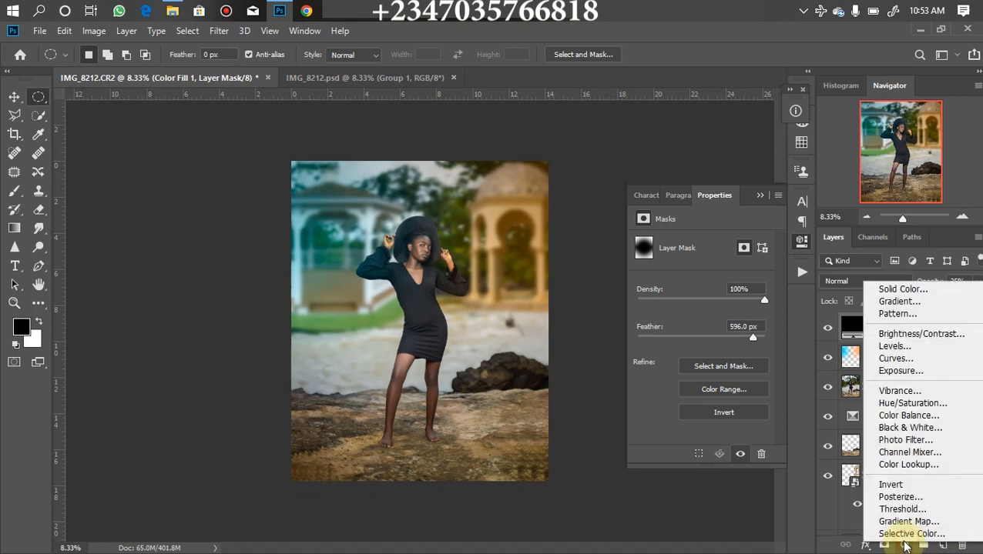
{"action": "left_click", "coordinate": [905, 462]}
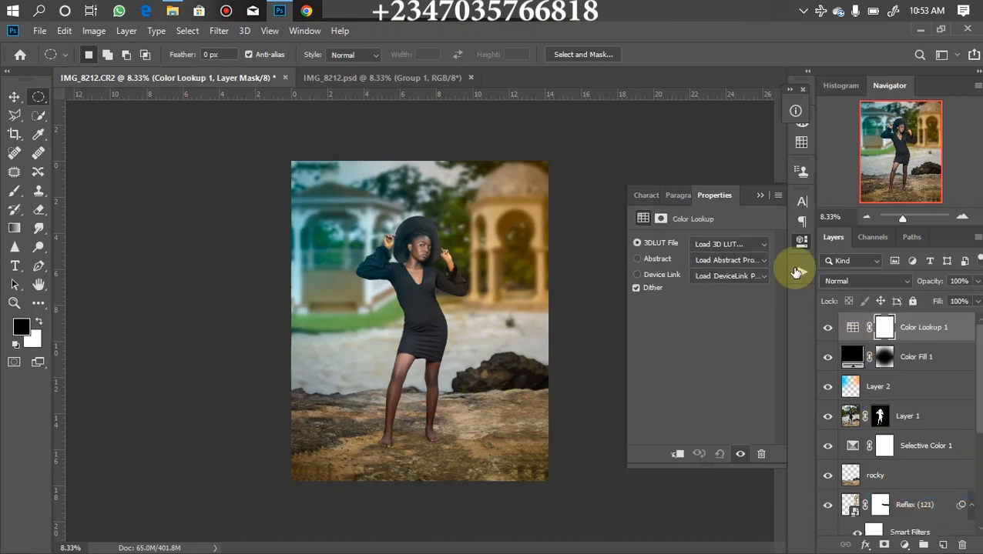
{"action": "left_click", "coordinate": [732, 245]}
{"action": "left_click_drag", "start_coordinate": [890, 253], "coordinate": [932, 484]}
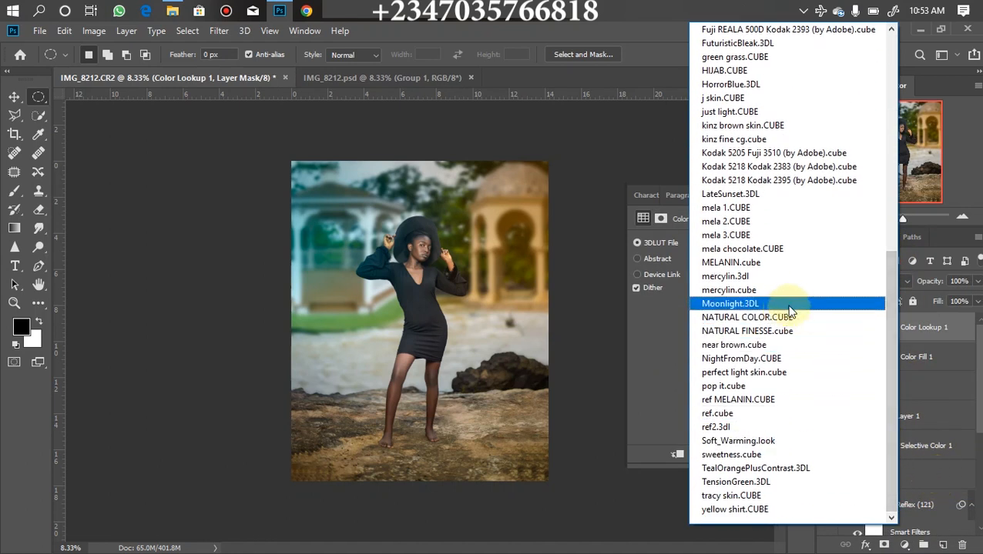
{"action": "left_click", "coordinate": [766, 250]}
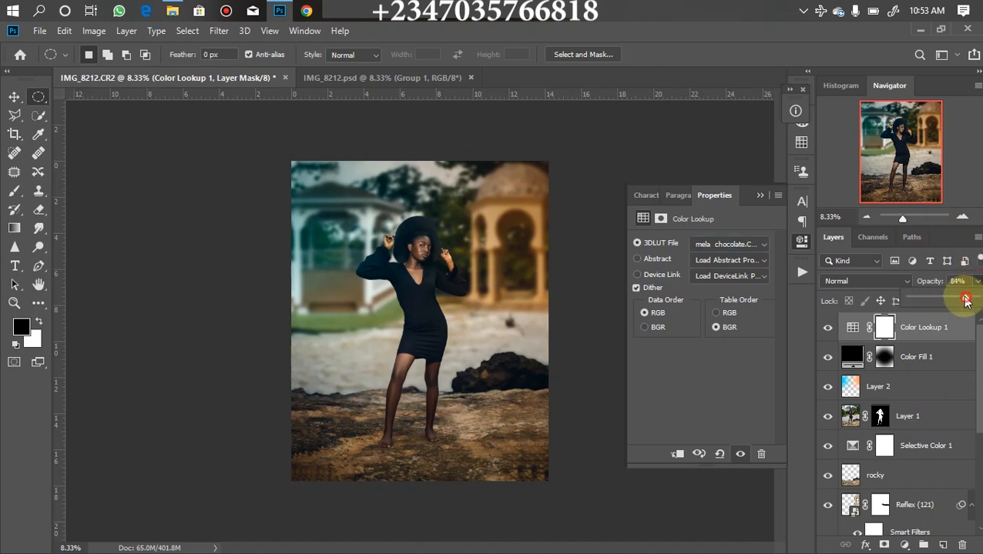
{"action": "left_click_drag", "start_coordinate": [965, 299], "coordinate": [962, 299]}
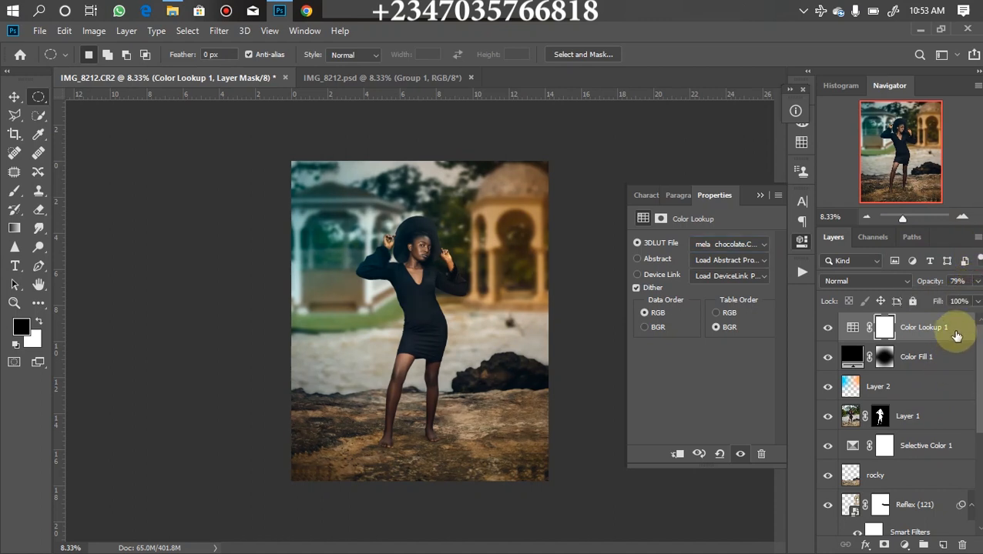
Add a second Color Lookup adjustment with the NATURAL FINESSE.cube 3DLUT at 23% opacity and compare the photo with the reference master.jpg
{"action": "left_click", "coordinate": [904, 545]}
{"action": "left_click", "coordinate": [909, 468]}
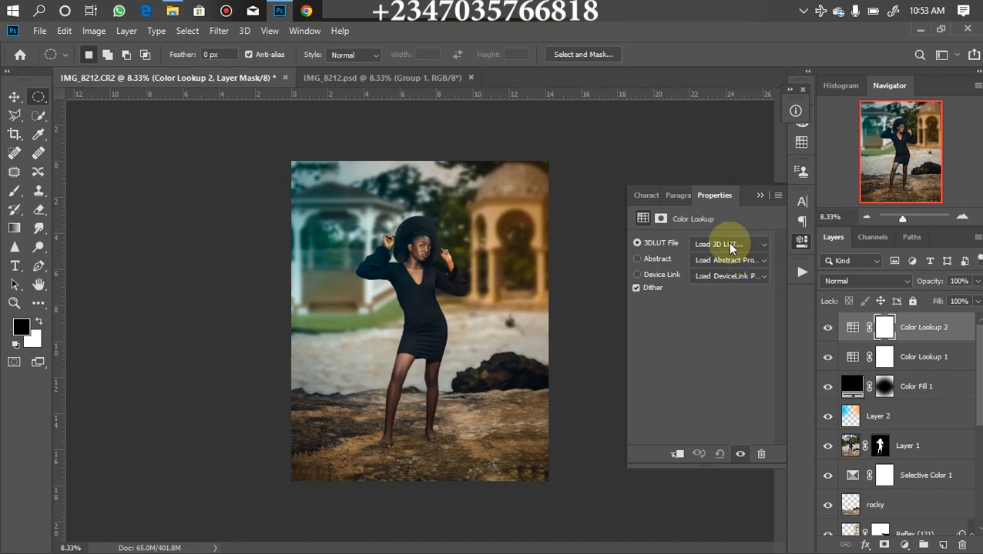
{"action": "left_click", "coordinate": [759, 247]}
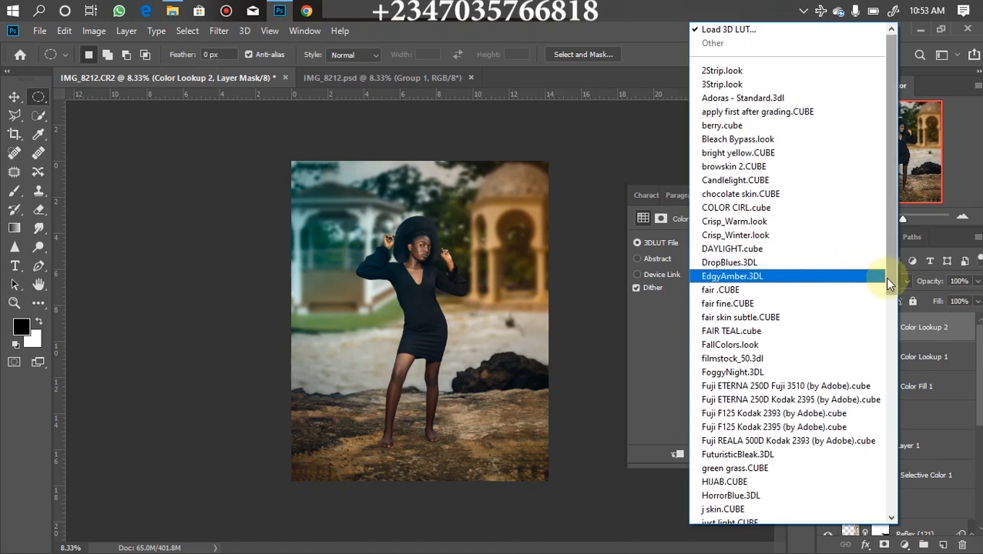
{"action": "left_click_drag", "start_coordinate": [888, 231], "coordinate": [902, 485]}
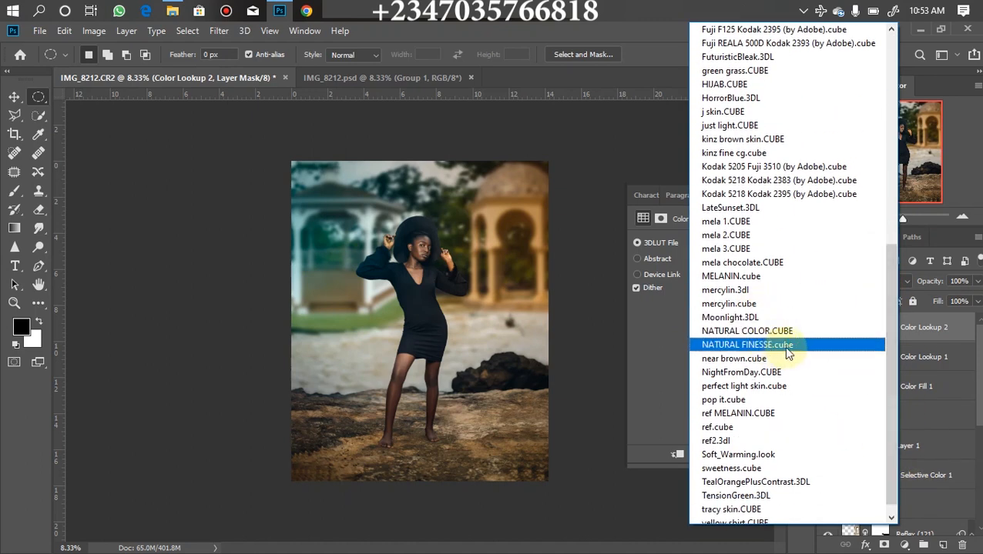
{"action": "left_click", "coordinate": [785, 345]}
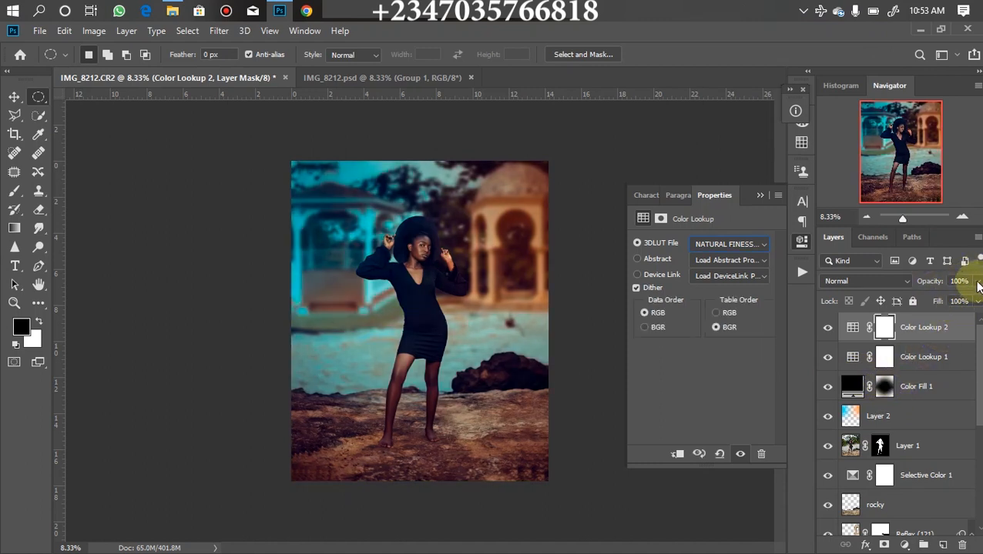
{"action": "left_click_drag", "start_coordinate": [947, 300], "coordinate": [918, 330]}
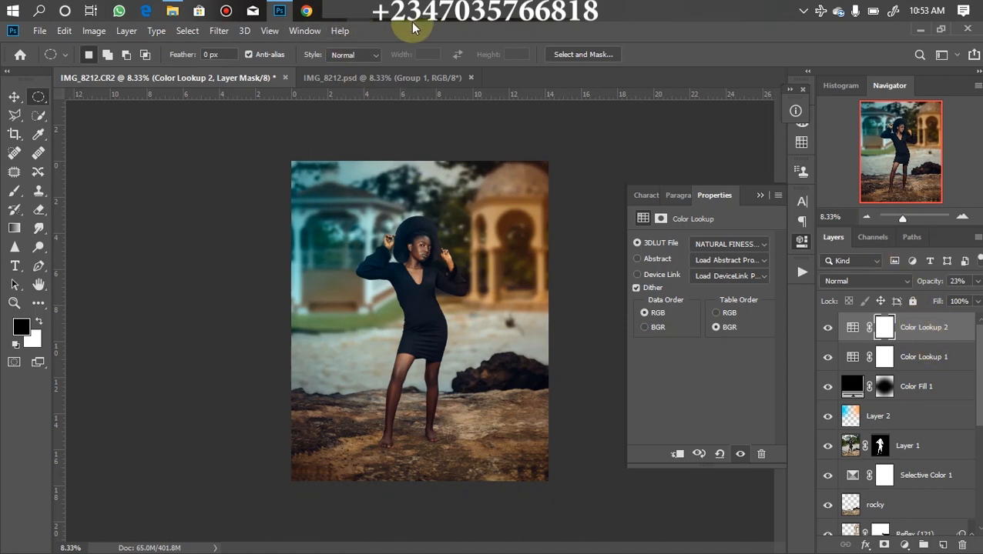
{"action": "left_click", "coordinate": [333, 11]}
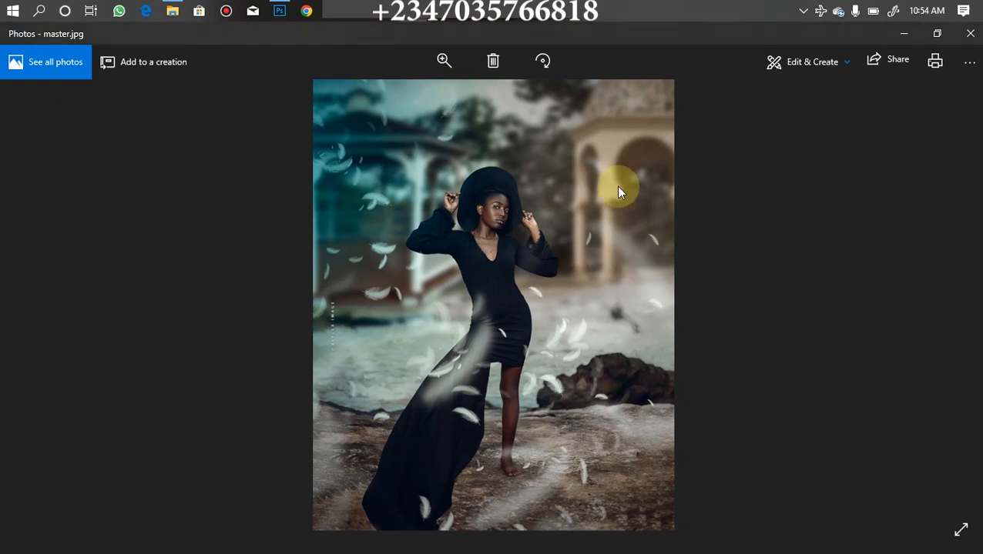
{"action": "key", "text": "alt+Tab"}
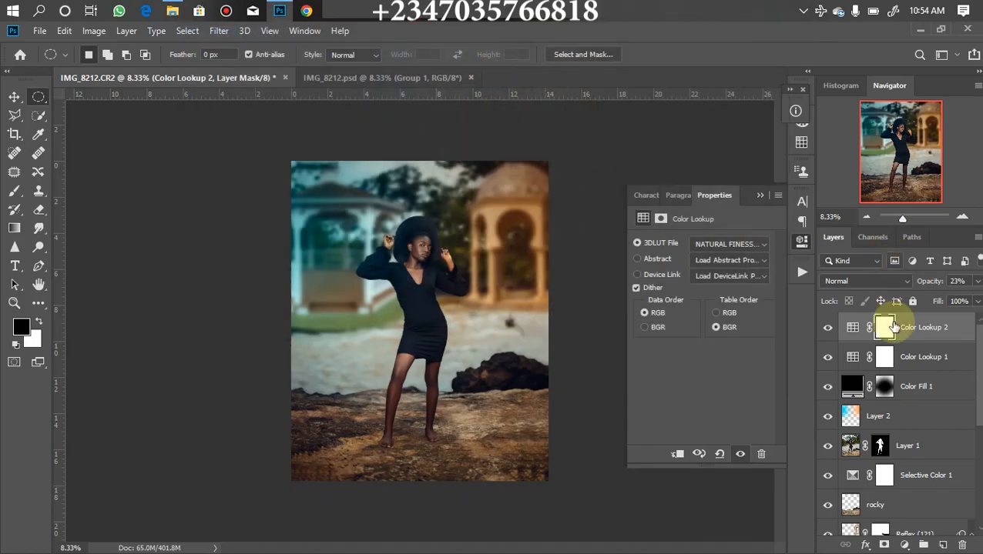
Add a Hue/Saturation adjustment with the Yellows saturation at -60 and compare the photo with master.jpg again
{"action": "left_click", "coordinate": [904, 545]}
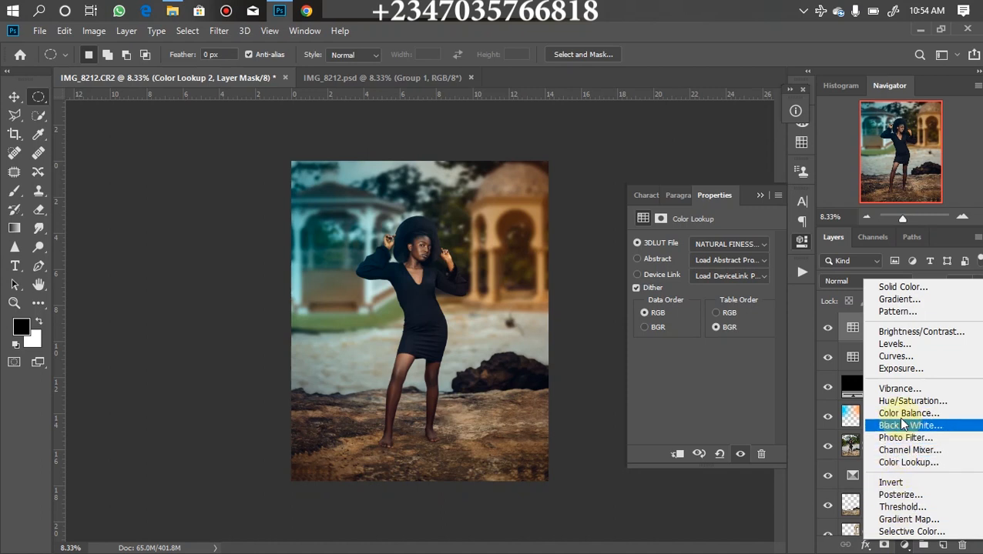
{"action": "left_click", "coordinate": [909, 400]}
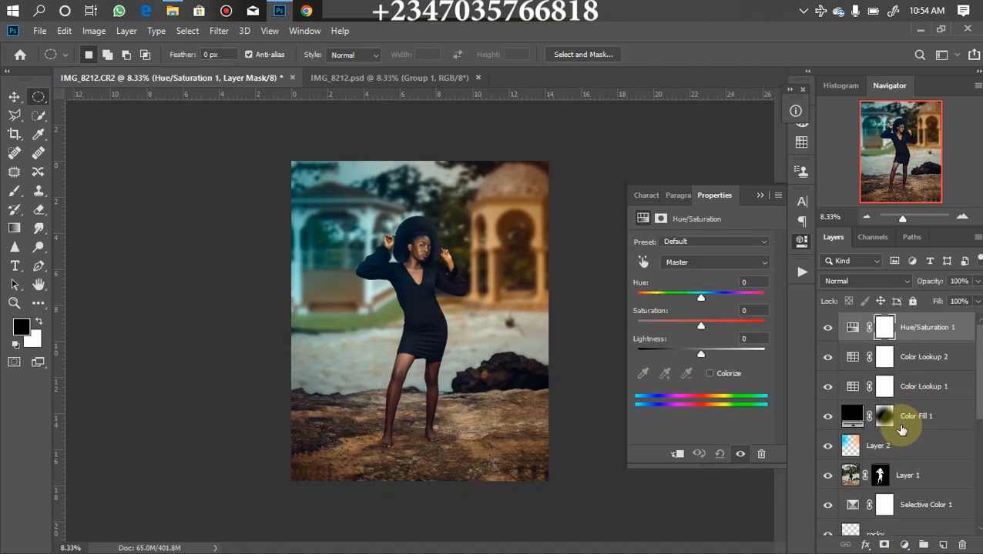
{"action": "left_click", "coordinate": [707, 267]}
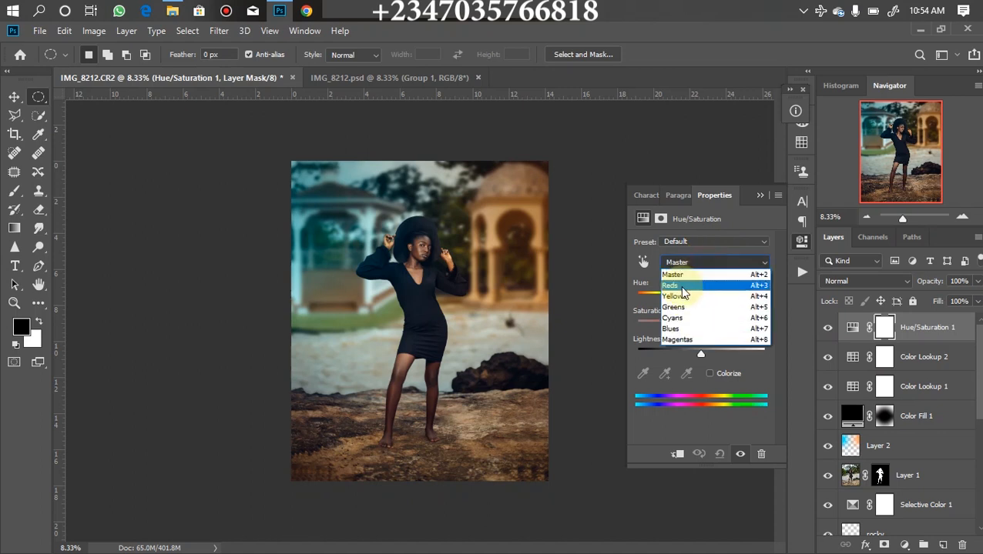
{"action": "left_click", "coordinate": [681, 293]}
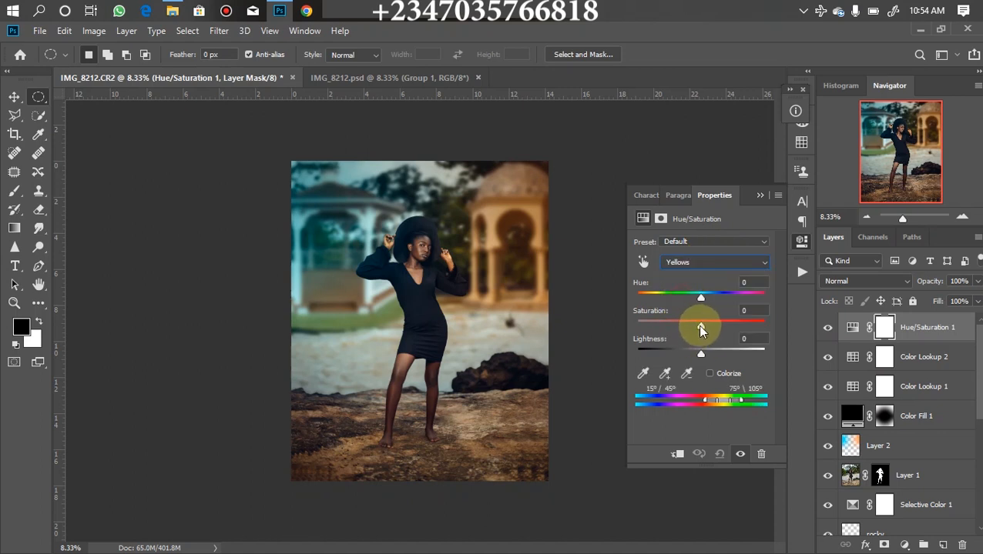
{"action": "left_click_drag", "start_coordinate": [699, 325], "coordinate": [671, 329]}
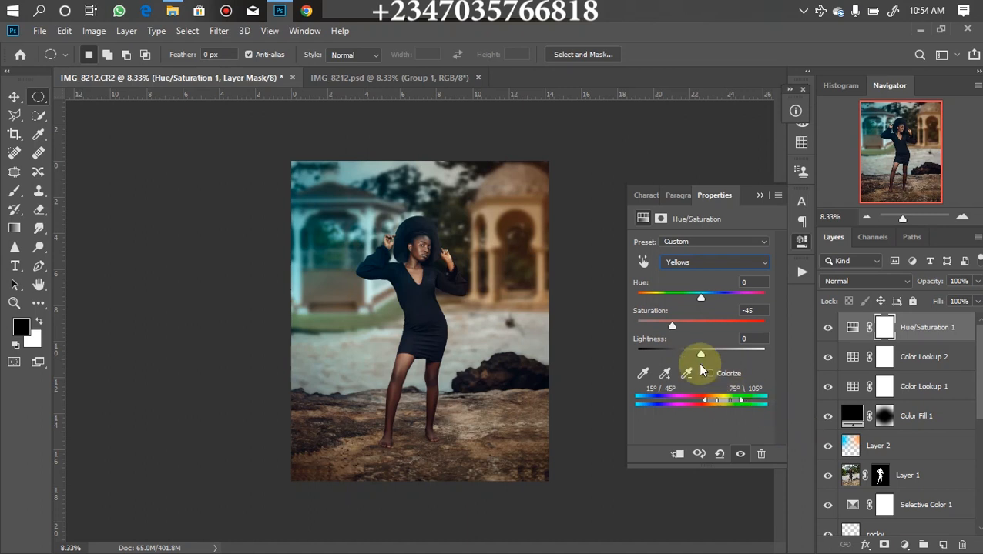
{"action": "left_click_drag", "start_coordinate": [663, 329], "coordinate": [664, 327]}
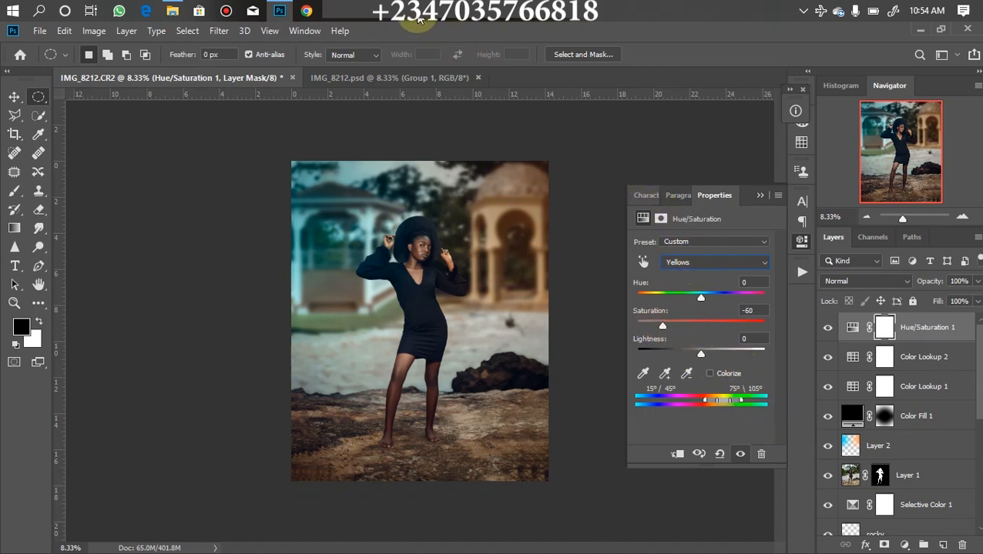
{"action": "left_click", "coordinate": [418, 17]}
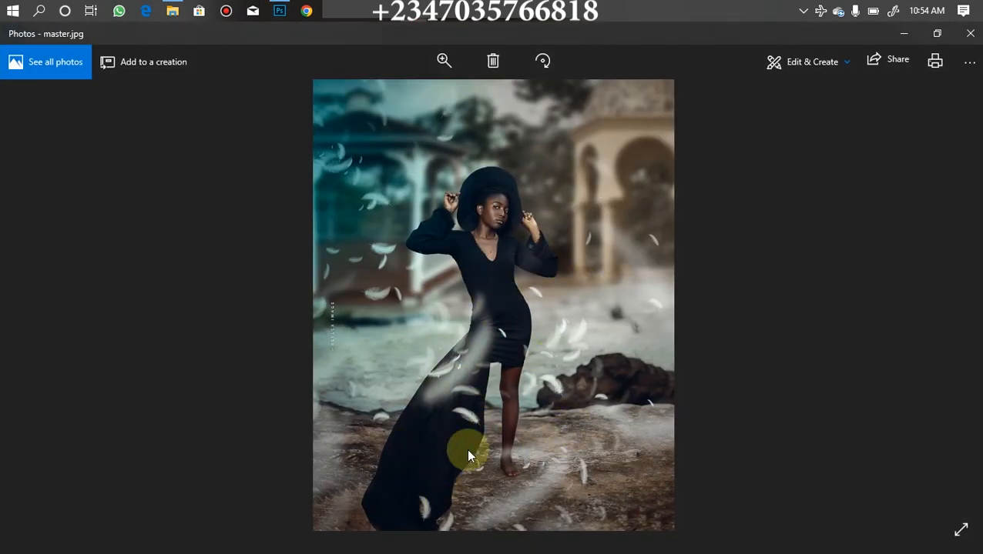
{"action": "left_click", "coordinate": [408, 19]}
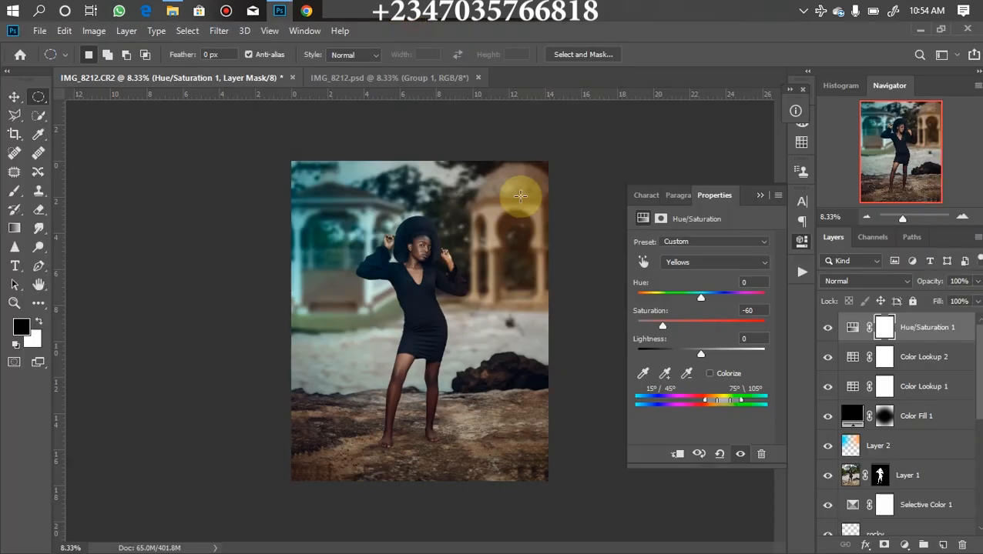
Switch to File Explorer, open the Falling-Feathers PNG overlays folder inside reflex files and select the Falling-Feathers (7) image
{"action": "left_click", "coordinate": [171, 14]}
{"action": "left_click", "coordinate": [212, 70]}
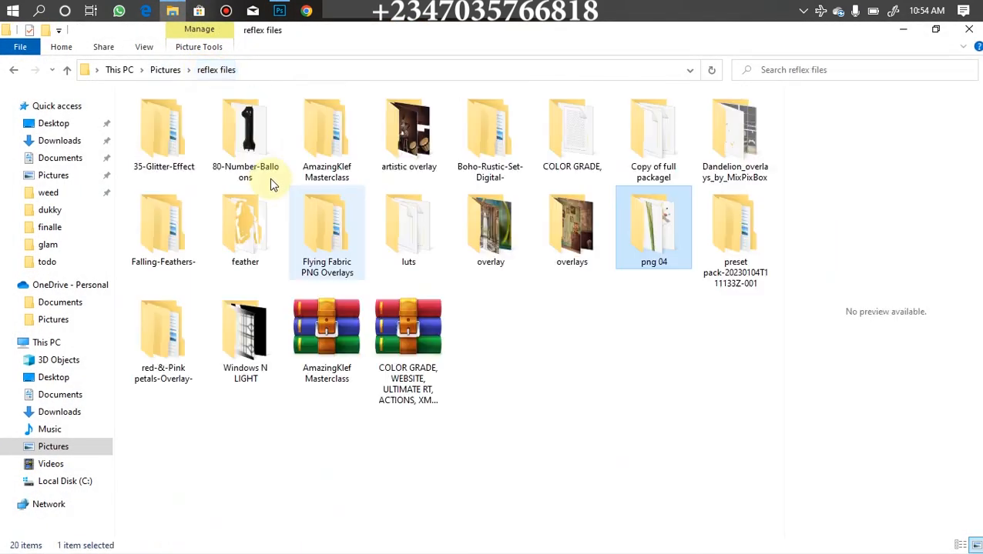
{"action": "left_click", "coordinate": [184, 241]}
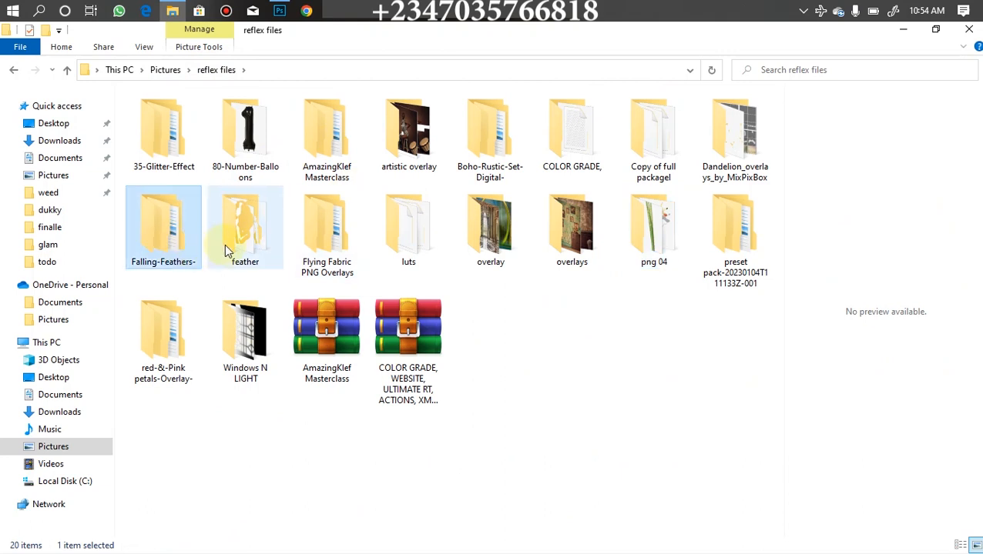
{"action": "double_click", "coordinate": [188, 241]}
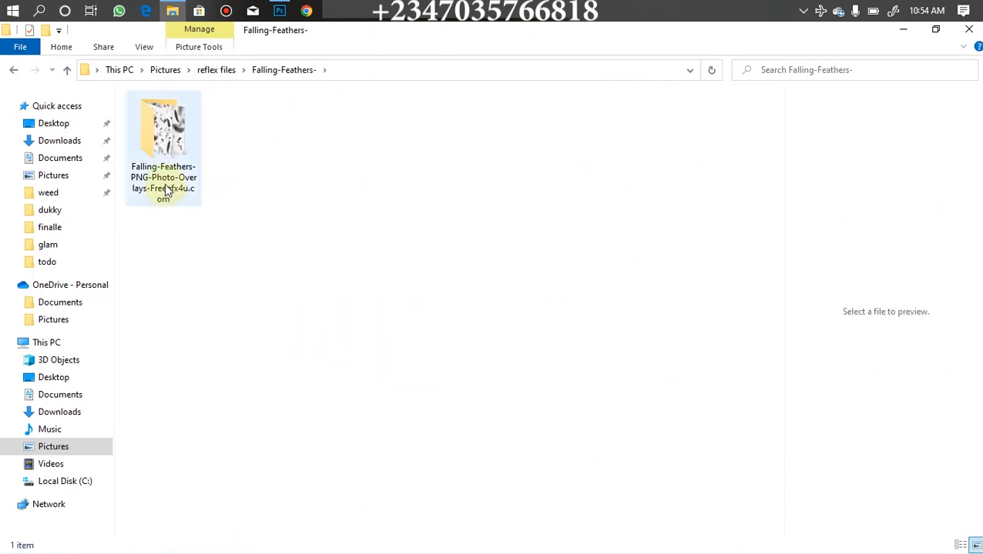
{"action": "double_click", "coordinate": [165, 193]}
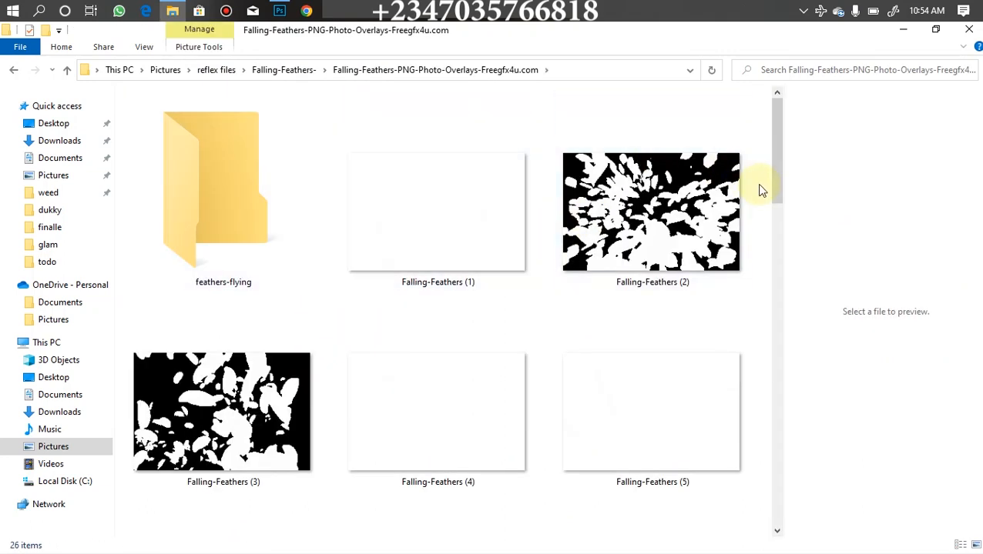
{"action": "left_click_drag", "start_coordinate": [774, 185], "coordinate": [778, 267]}
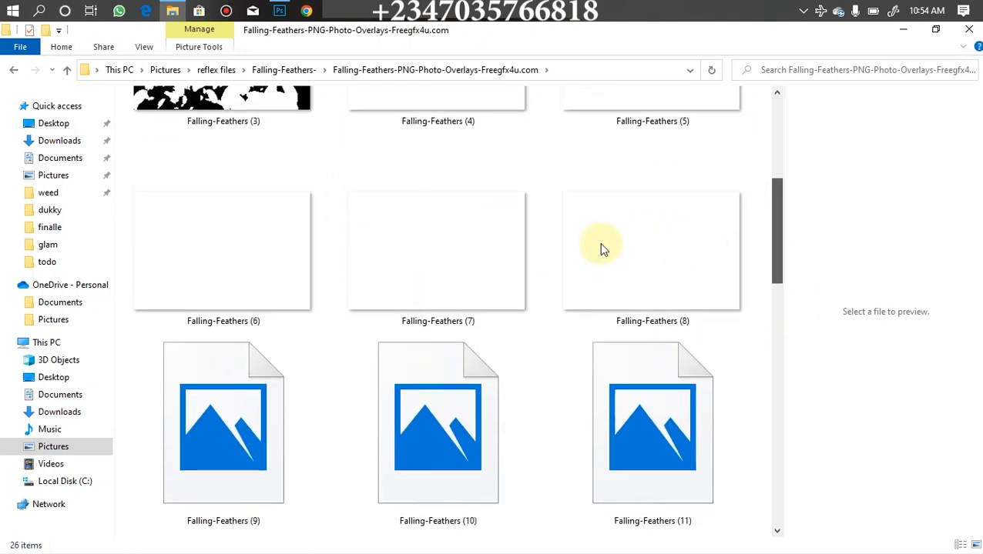
{"action": "left_click", "coordinate": [451, 269]}
{"action": "left_click", "coordinate": [664, 255]}
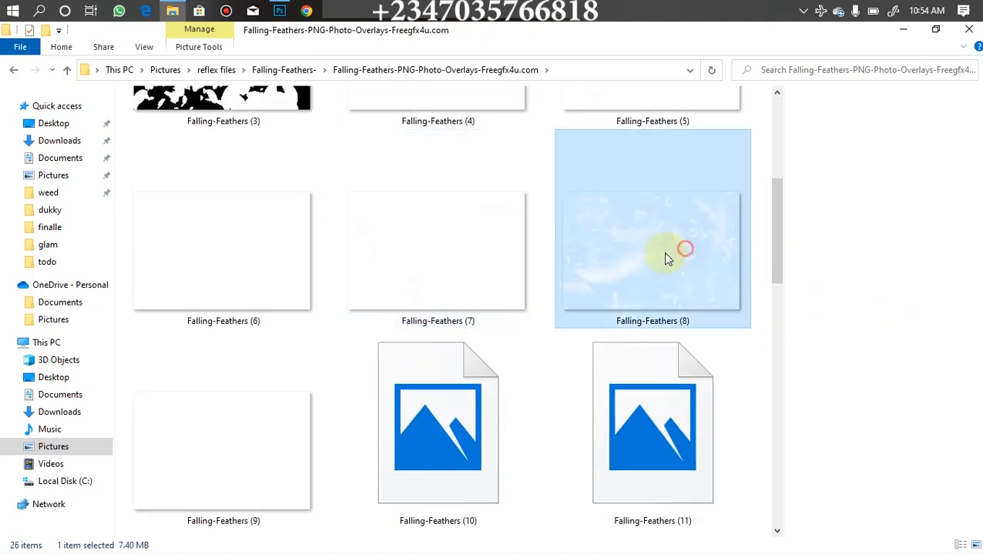
{"action": "left_click", "coordinate": [426, 250]}
Place Falling-Feathers (7) on top of the IMG_8212.CR2 layers, rotated -90° and enlarged to about 110% to cover the whole photo
{"action": "left_click_drag", "start_coordinate": [447, 253], "coordinate": [254, 417]}
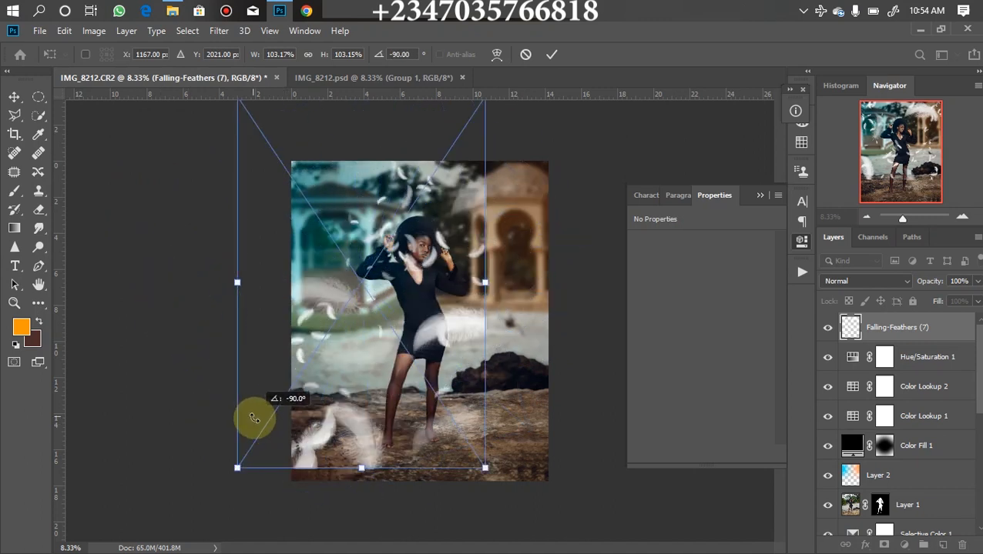
{"action": "left_click_drag", "start_coordinate": [399, 285], "coordinate": [450, 313]}
{"action": "left_click_drag", "start_coordinate": [543, 314], "coordinate": [554, 313]}
{"action": "left_click_drag", "start_coordinate": [462, 286], "coordinate": [484, 335]}
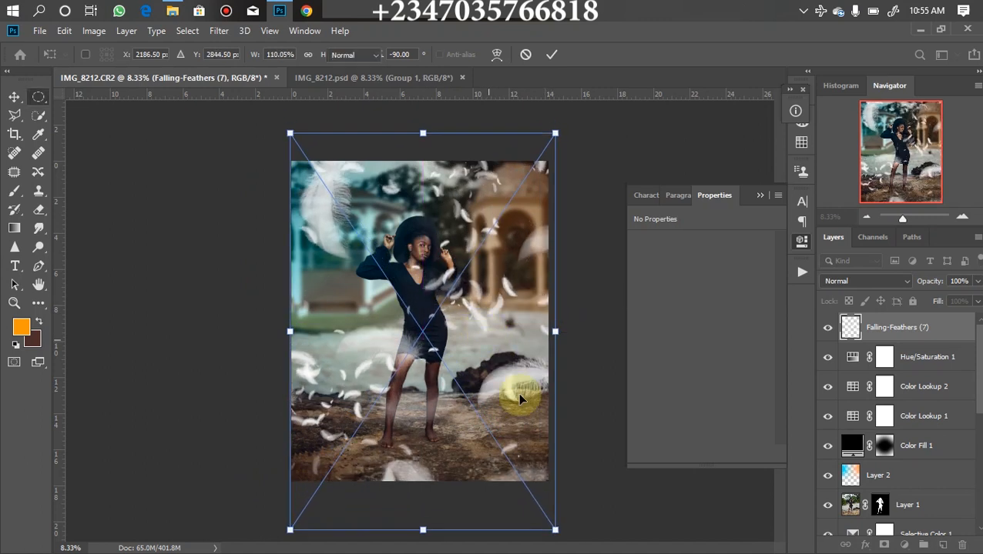
{"action": "key", "text": "Return"}
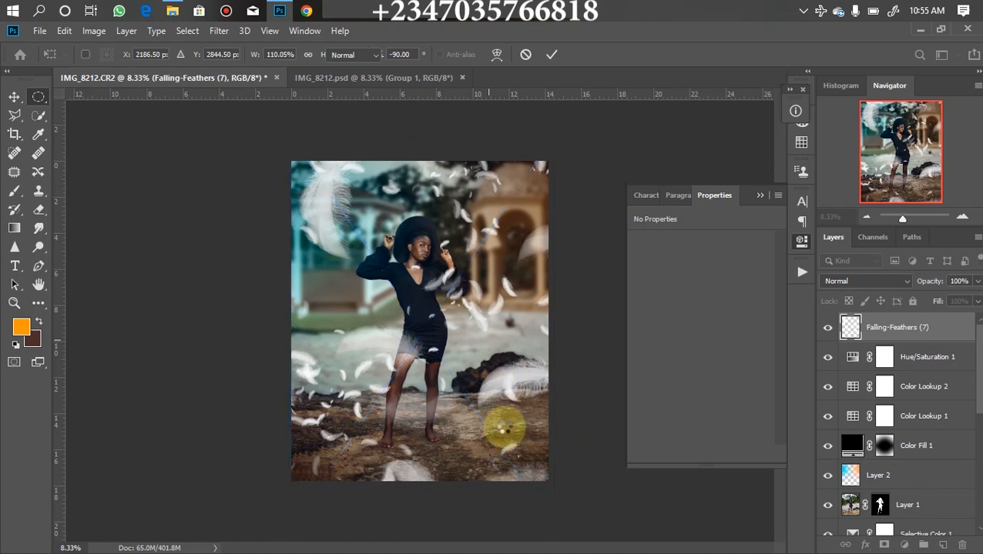